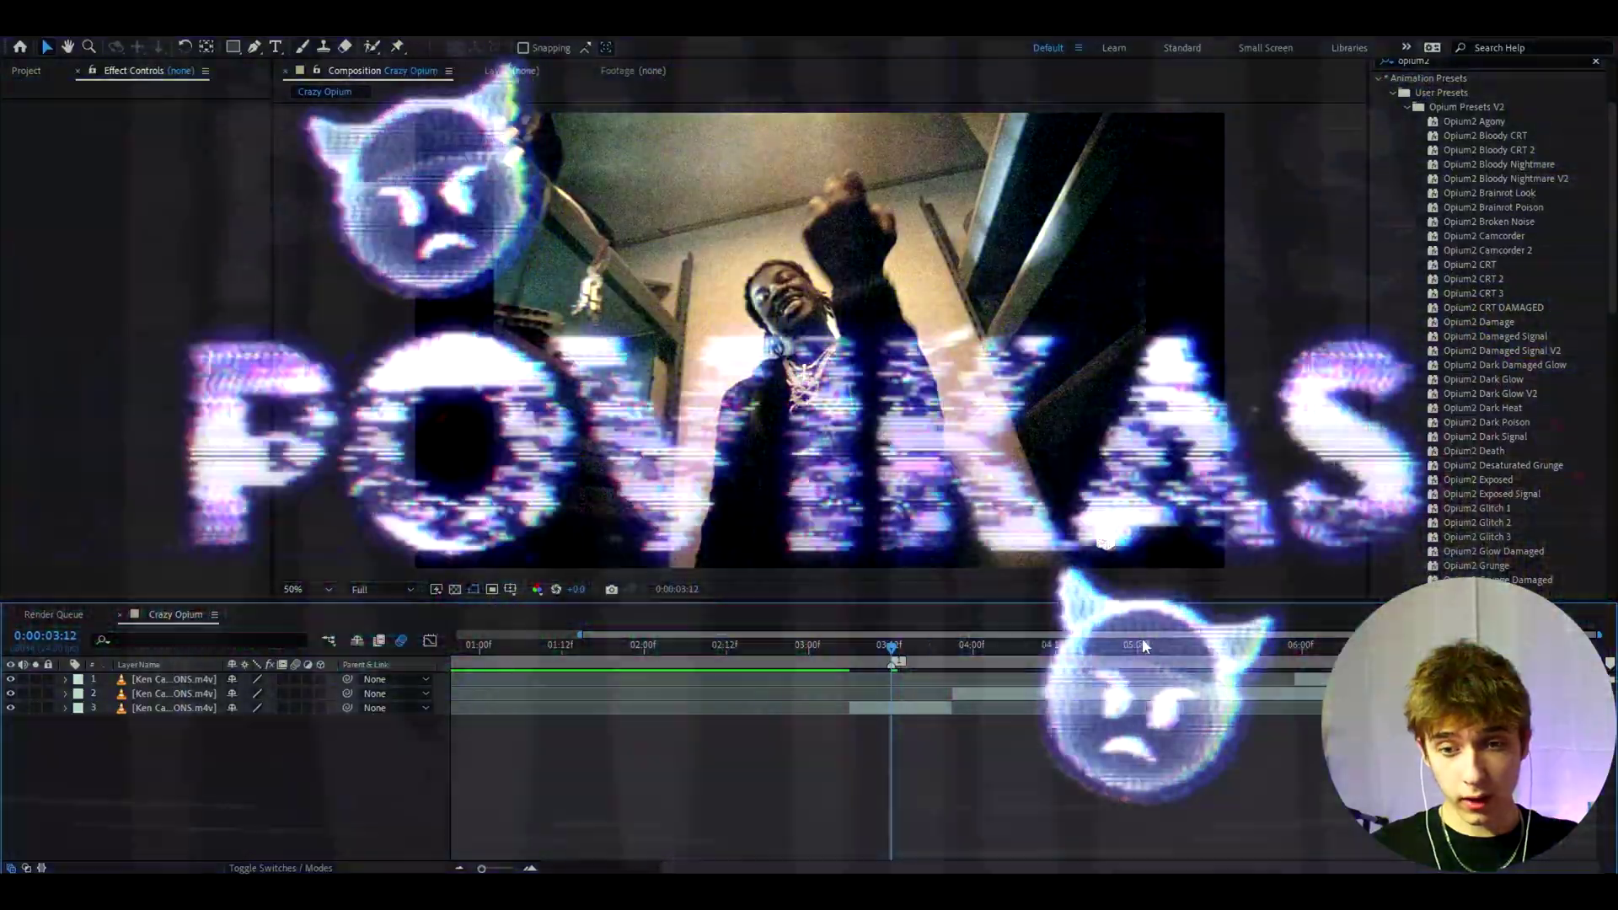
# Add a new adjustment layer above the top footage clip and preview the composition.
pyautogui.click(1300, 681)
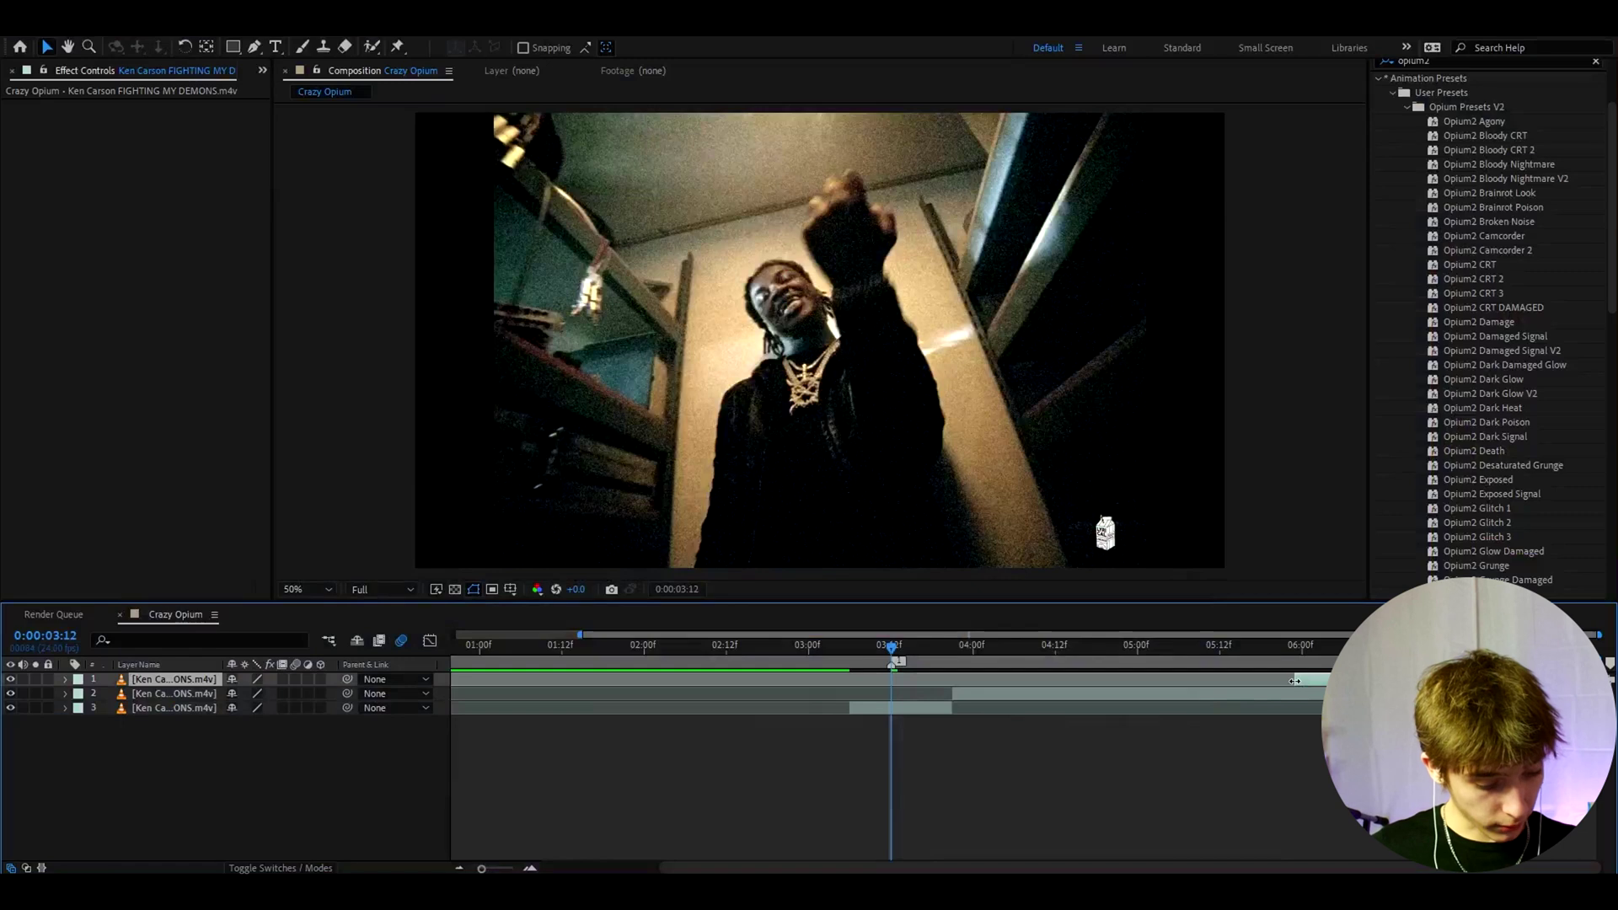
pyautogui.hotkey('ctrl', 'alt', 'y')
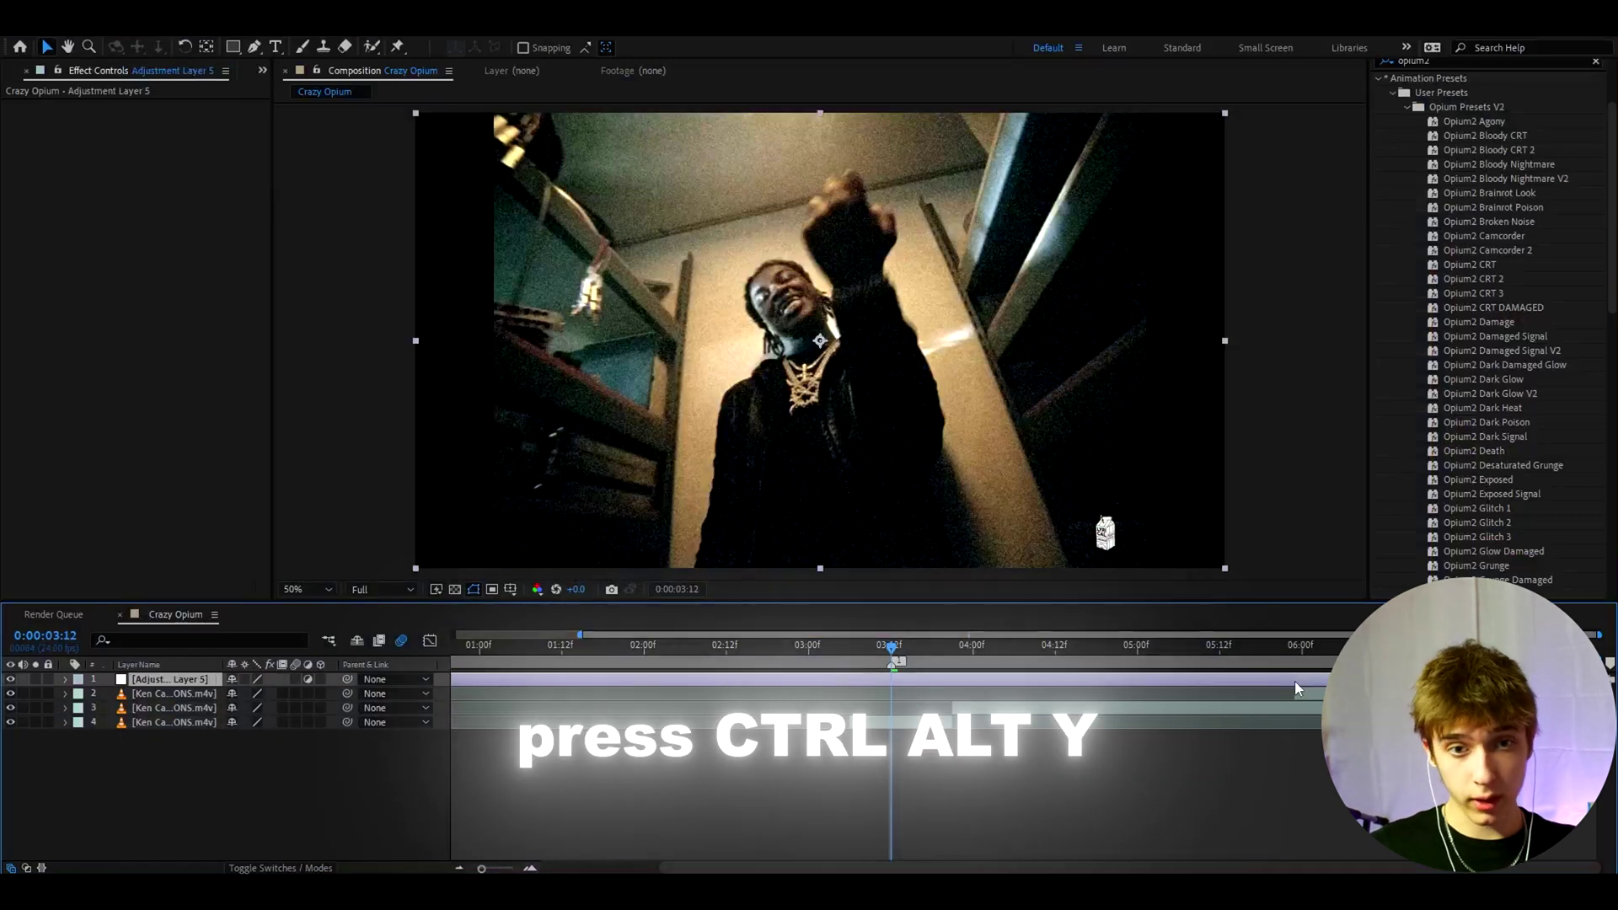
pyautogui.press('space')
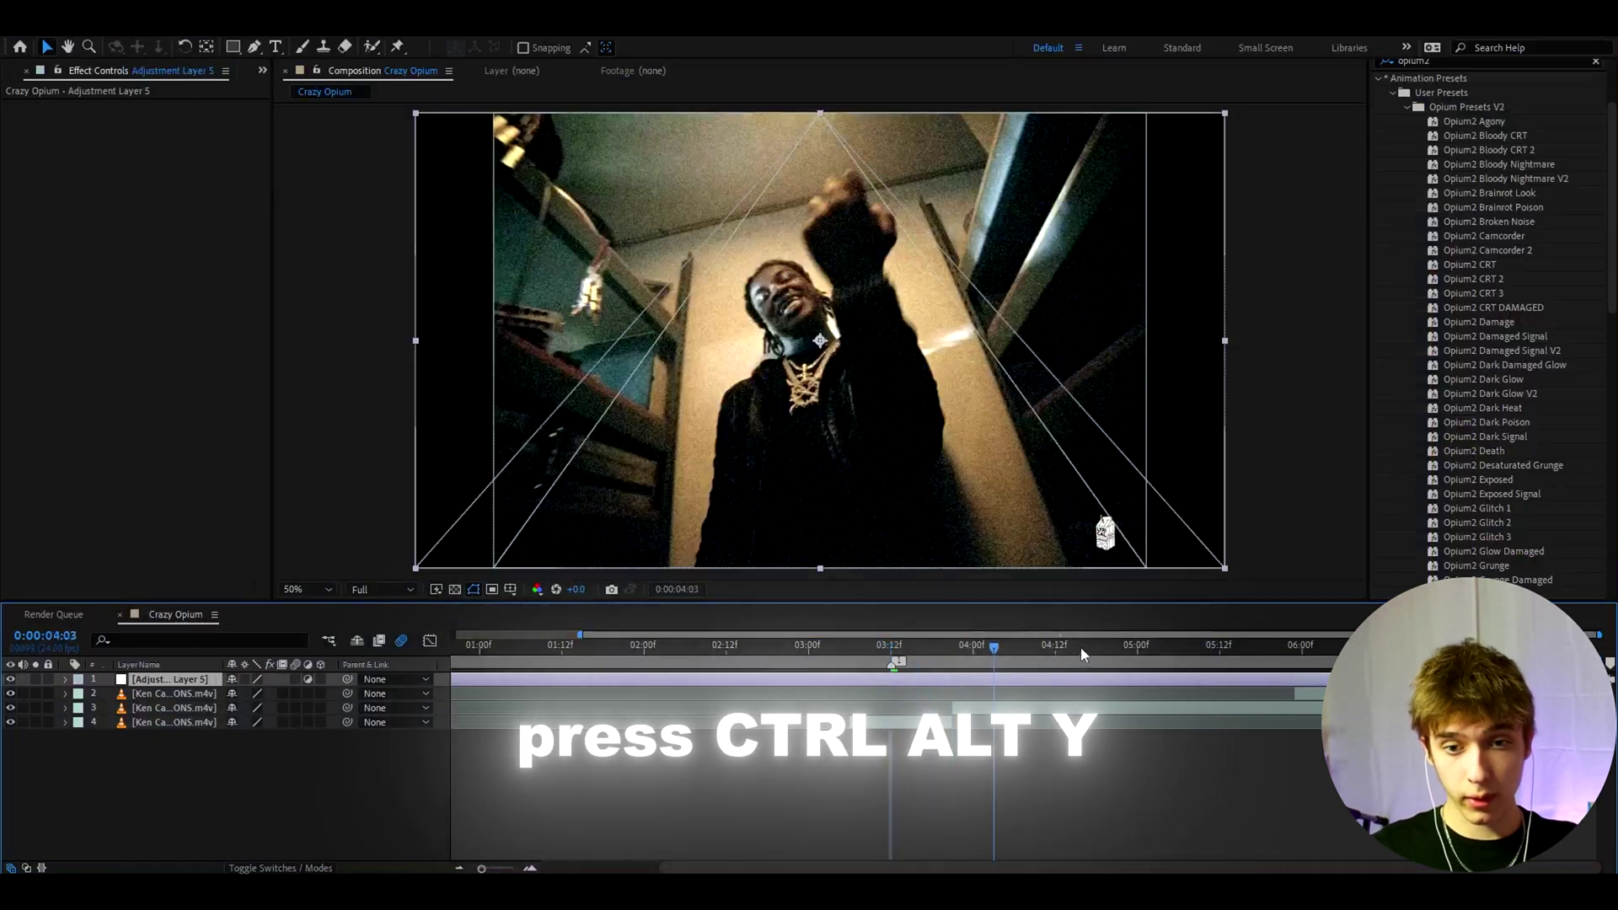
pyautogui.press('space')
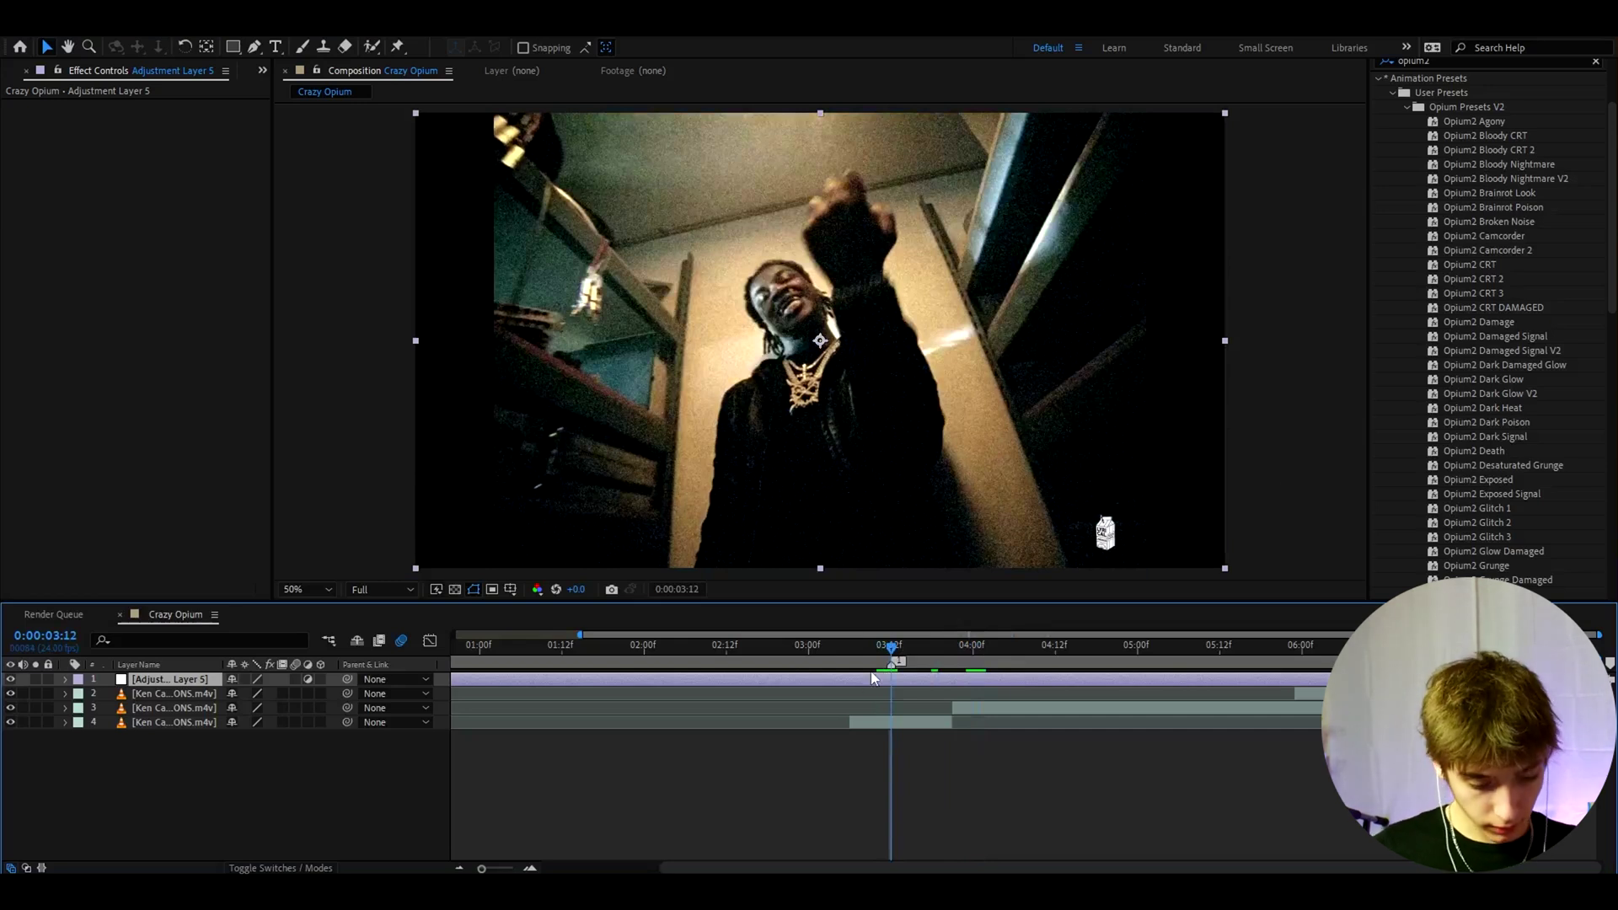
# Apply Threshold to the adjustment layer with a Level of 102.
pyautogui.hotkey('ctrl', 'space')
pyautogui.write('thresh')
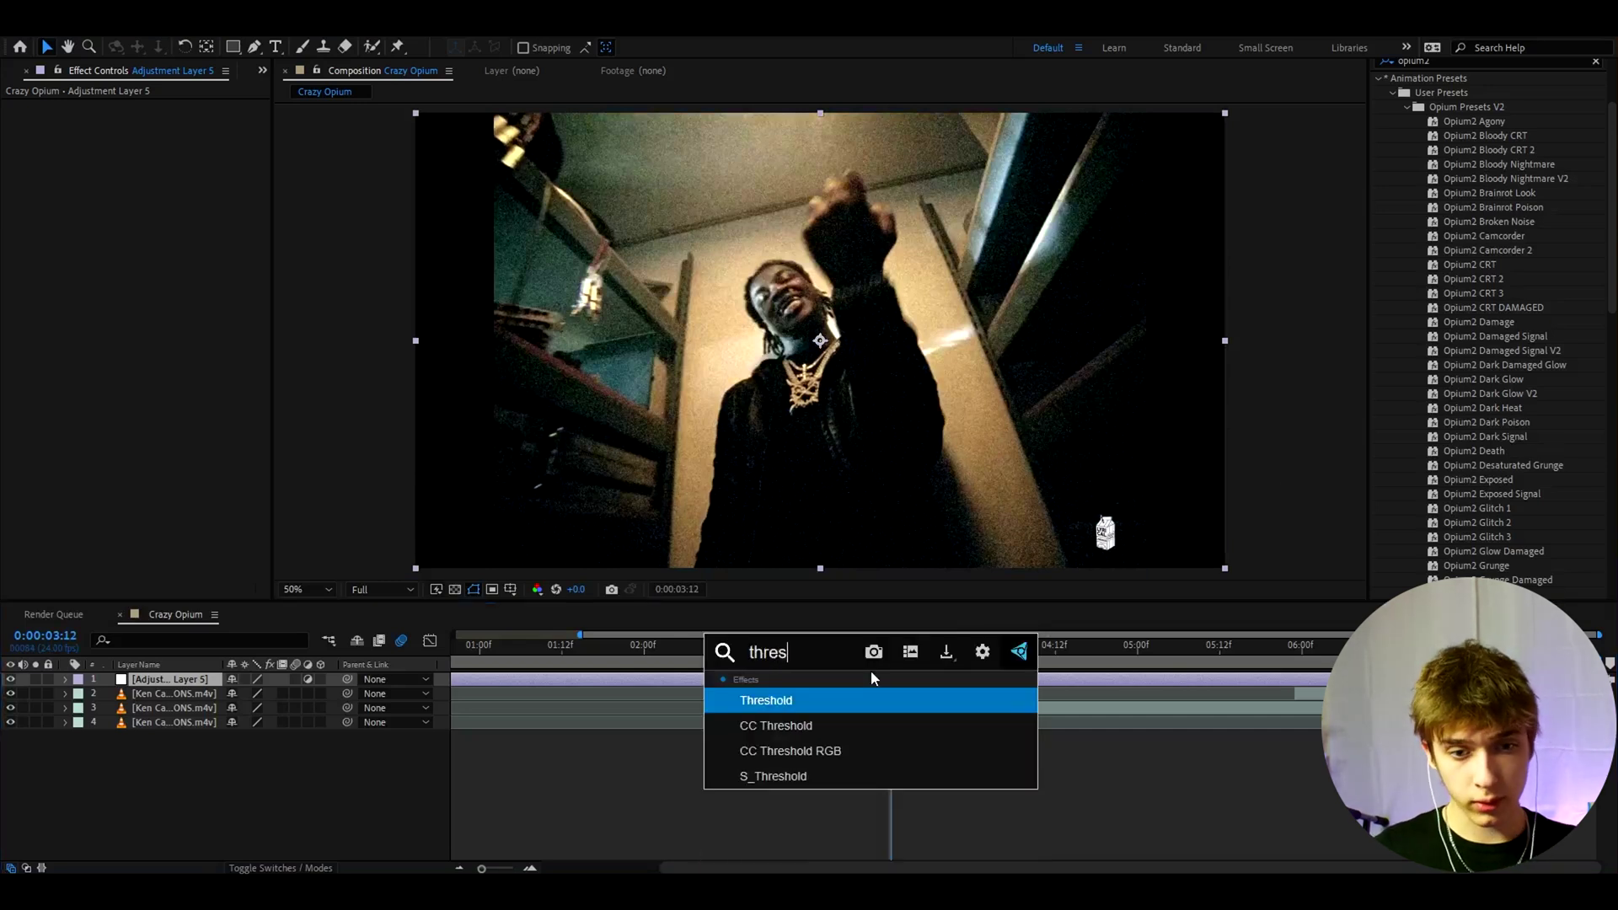
pyautogui.press('Return')
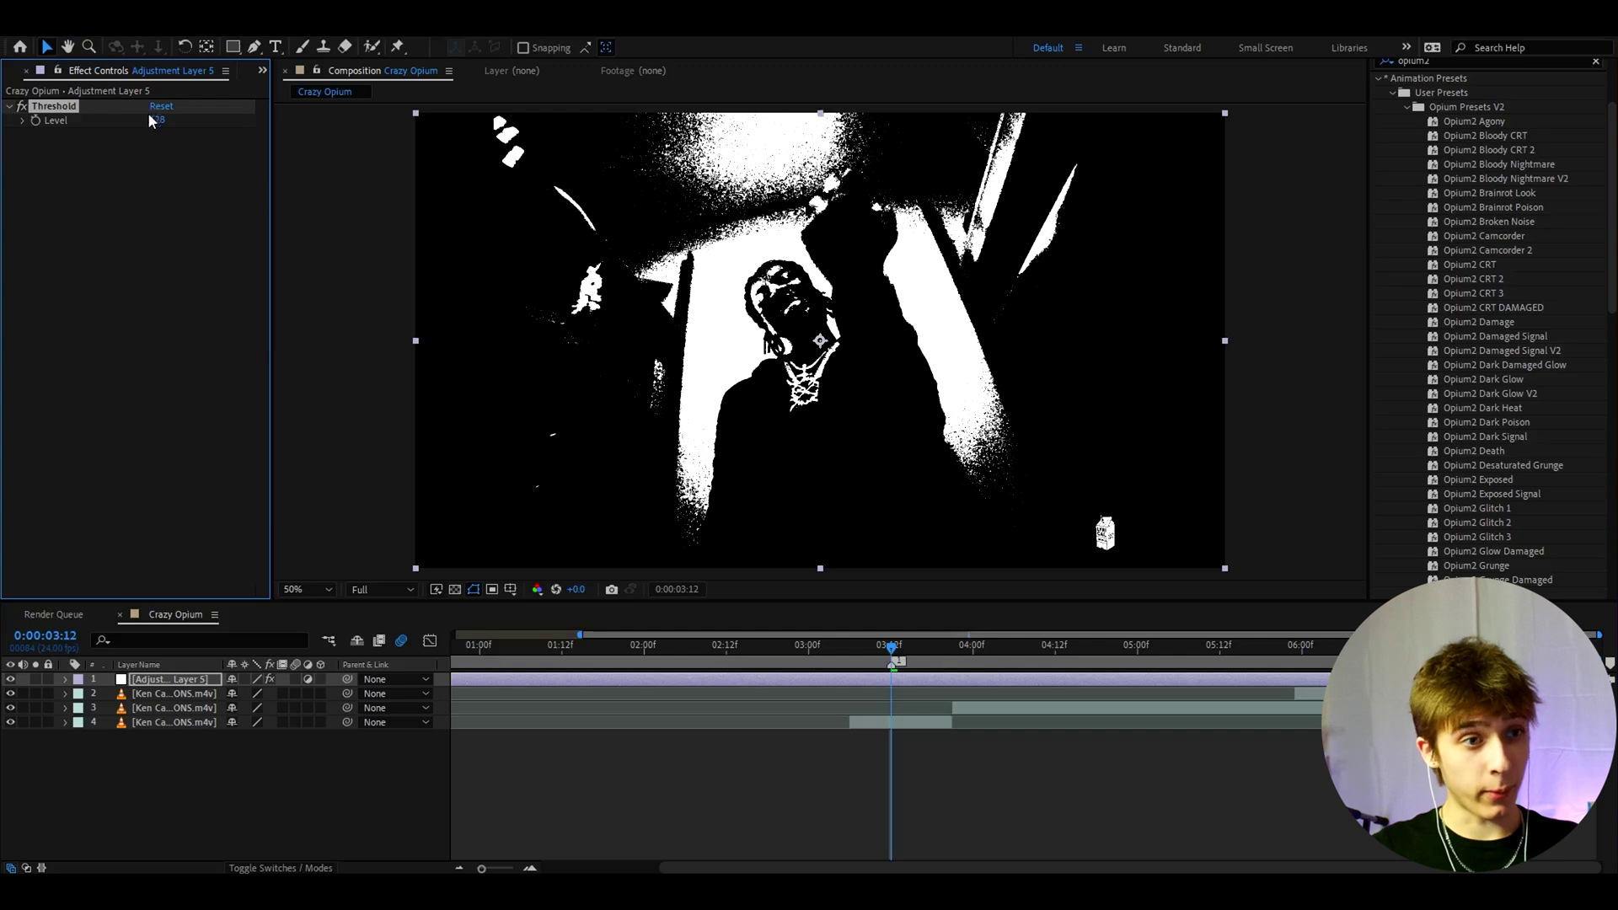
pyautogui.click(154, 119)
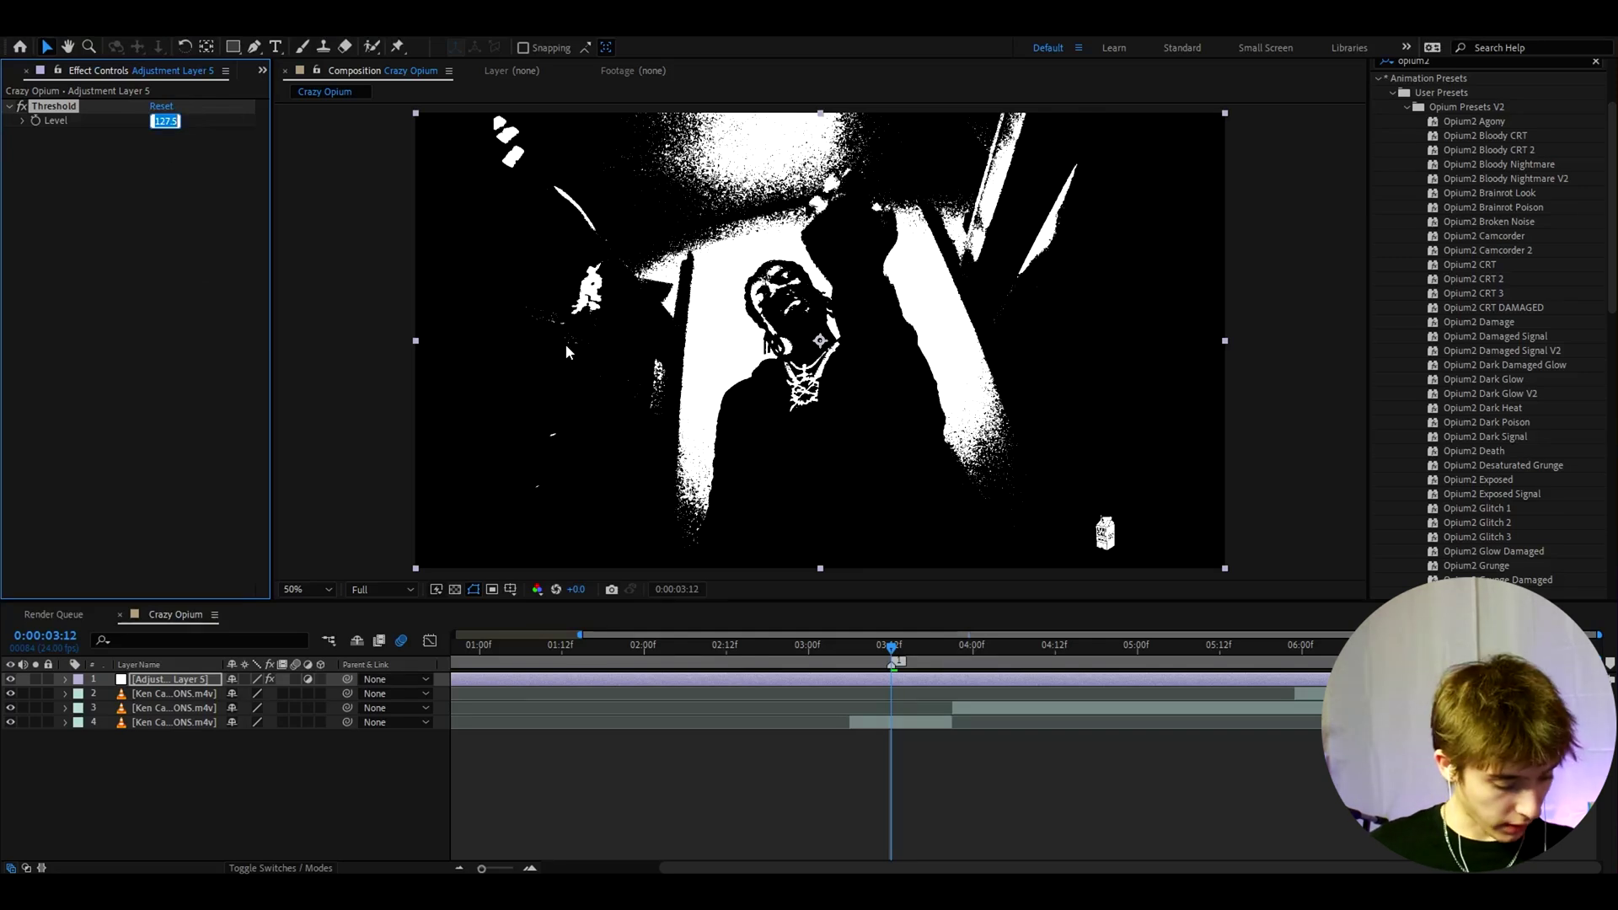
pyautogui.write('102')
pyautogui.press('Return')
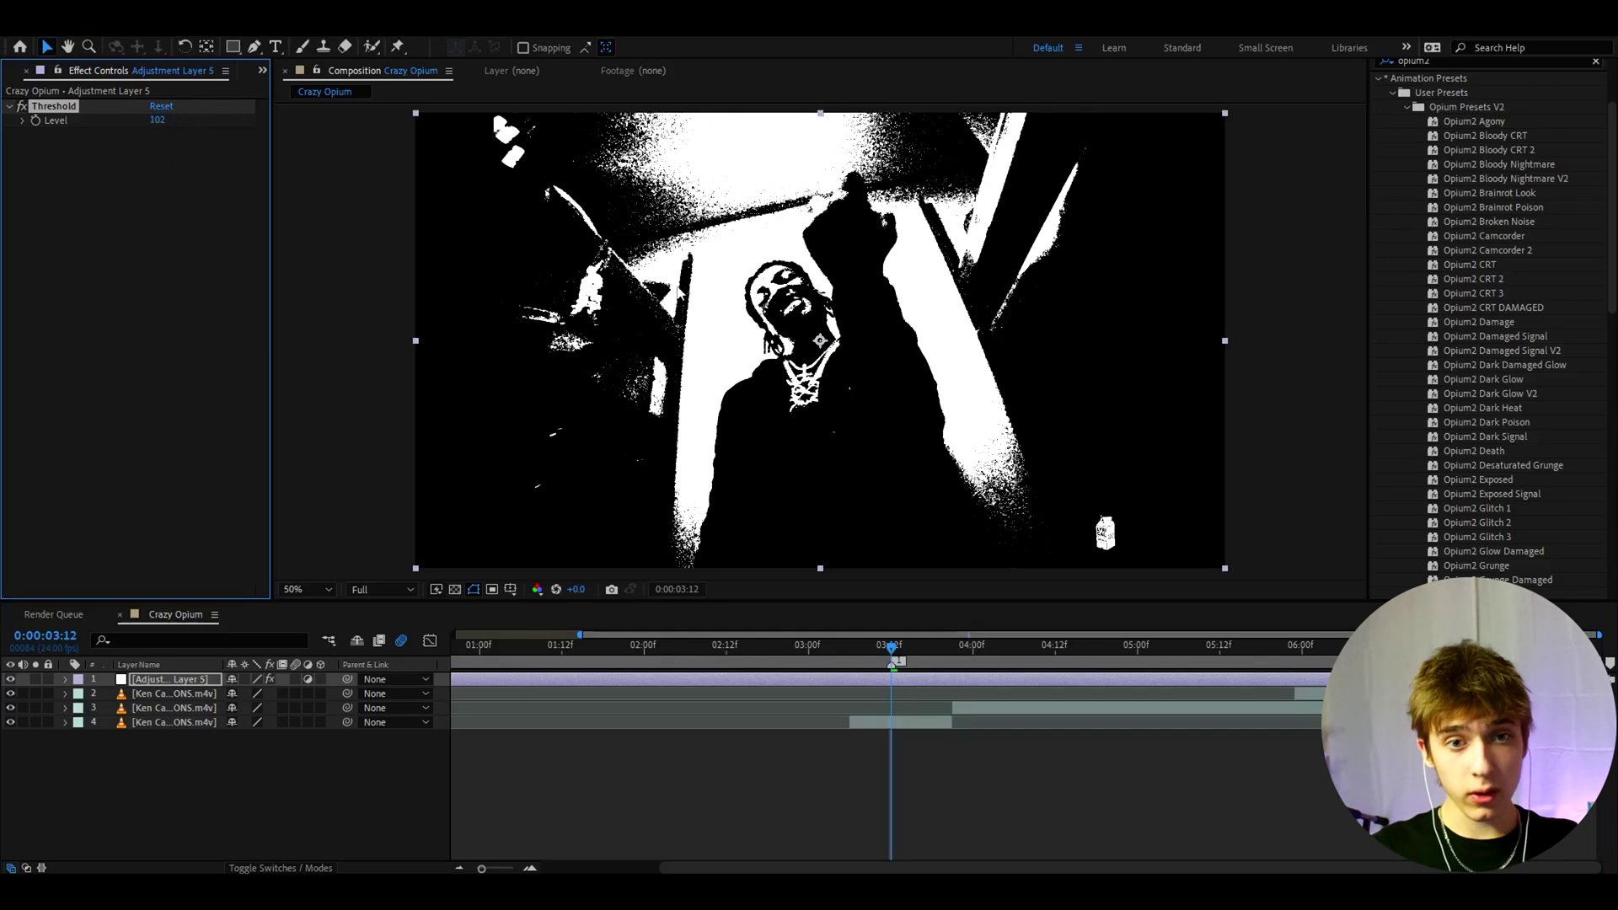
# Test other Threshold levels and compare against raw footage, keeping Level at 102.
pyautogui.moveTo(165, 117); pyautogui.dragTo(140, 123)
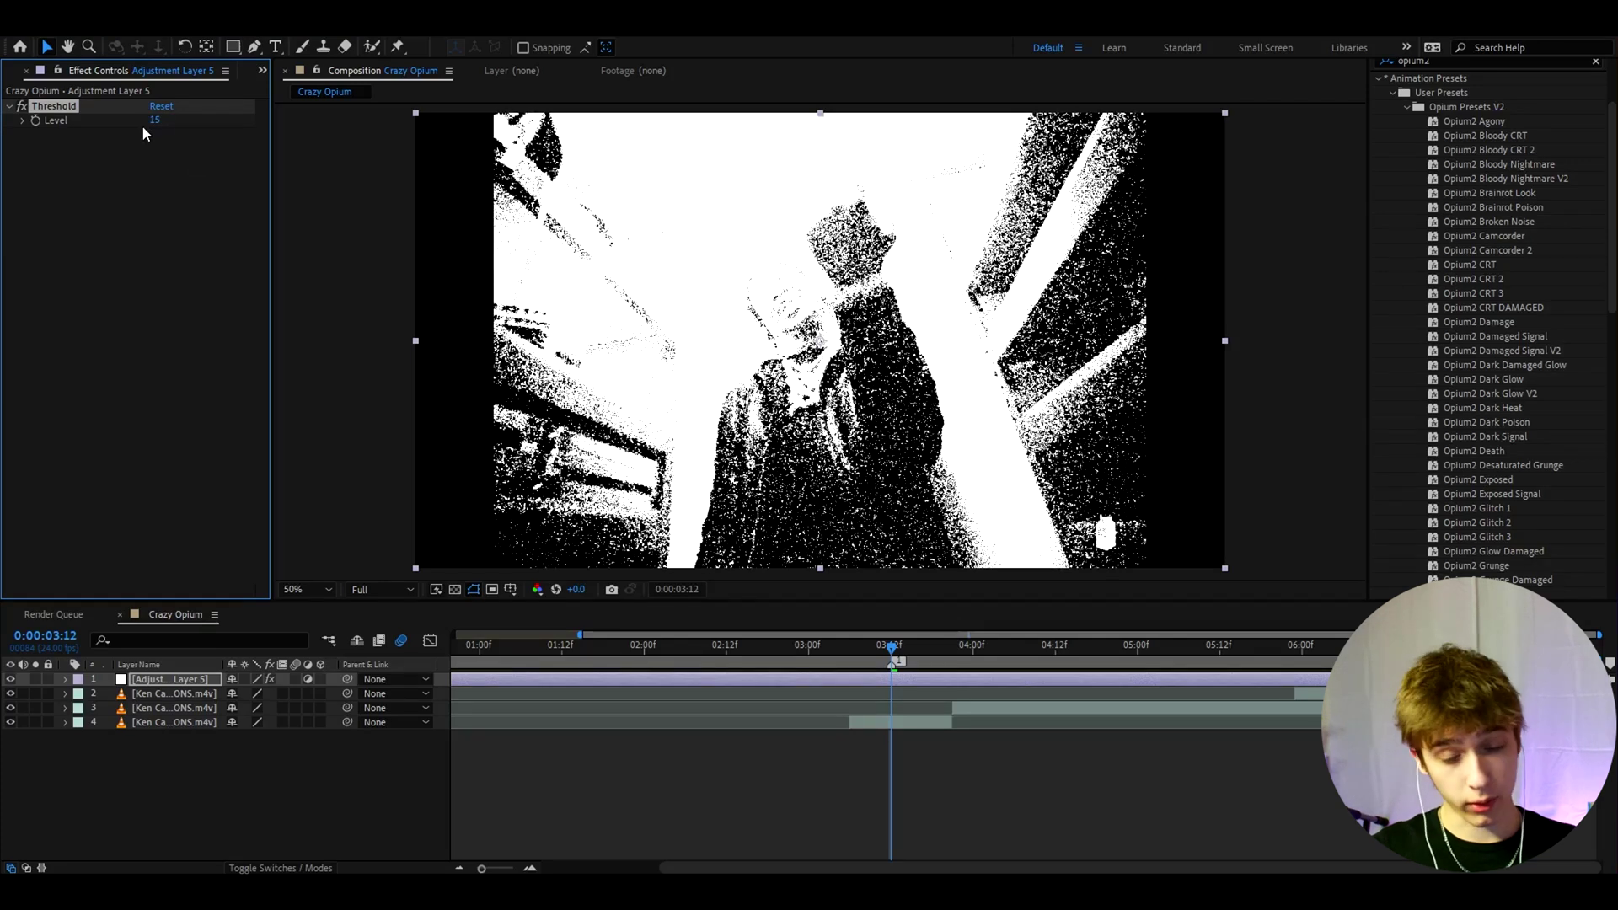
pyautogui.hotkey('ctrl', 'z')
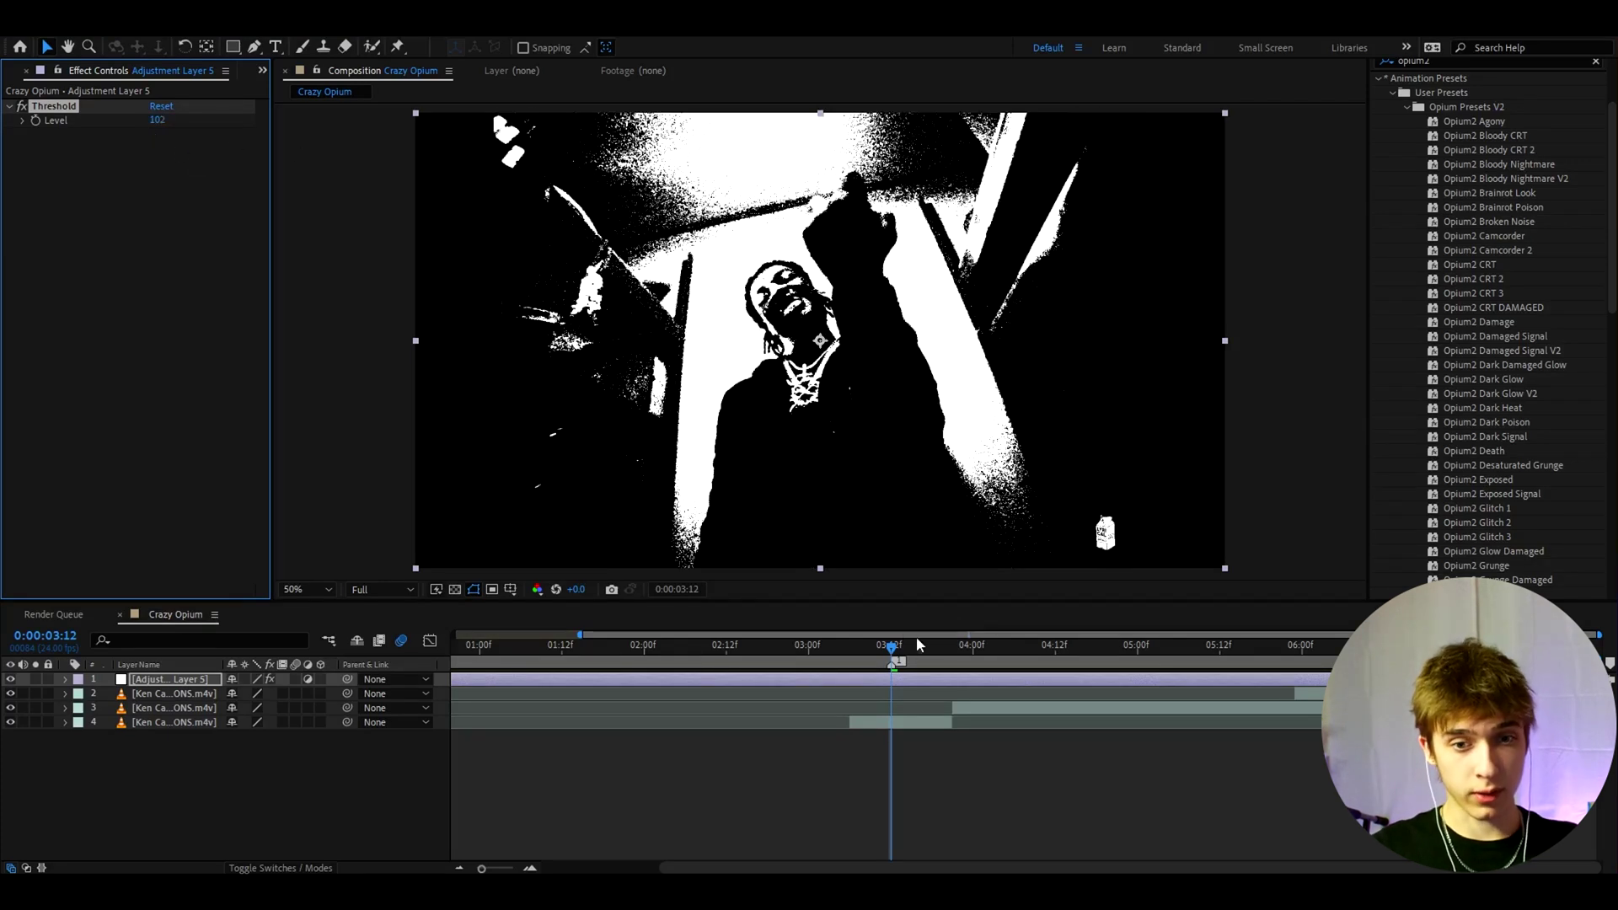
pyautogui.click(1245, 649)
pyautogui.click(10, 681)
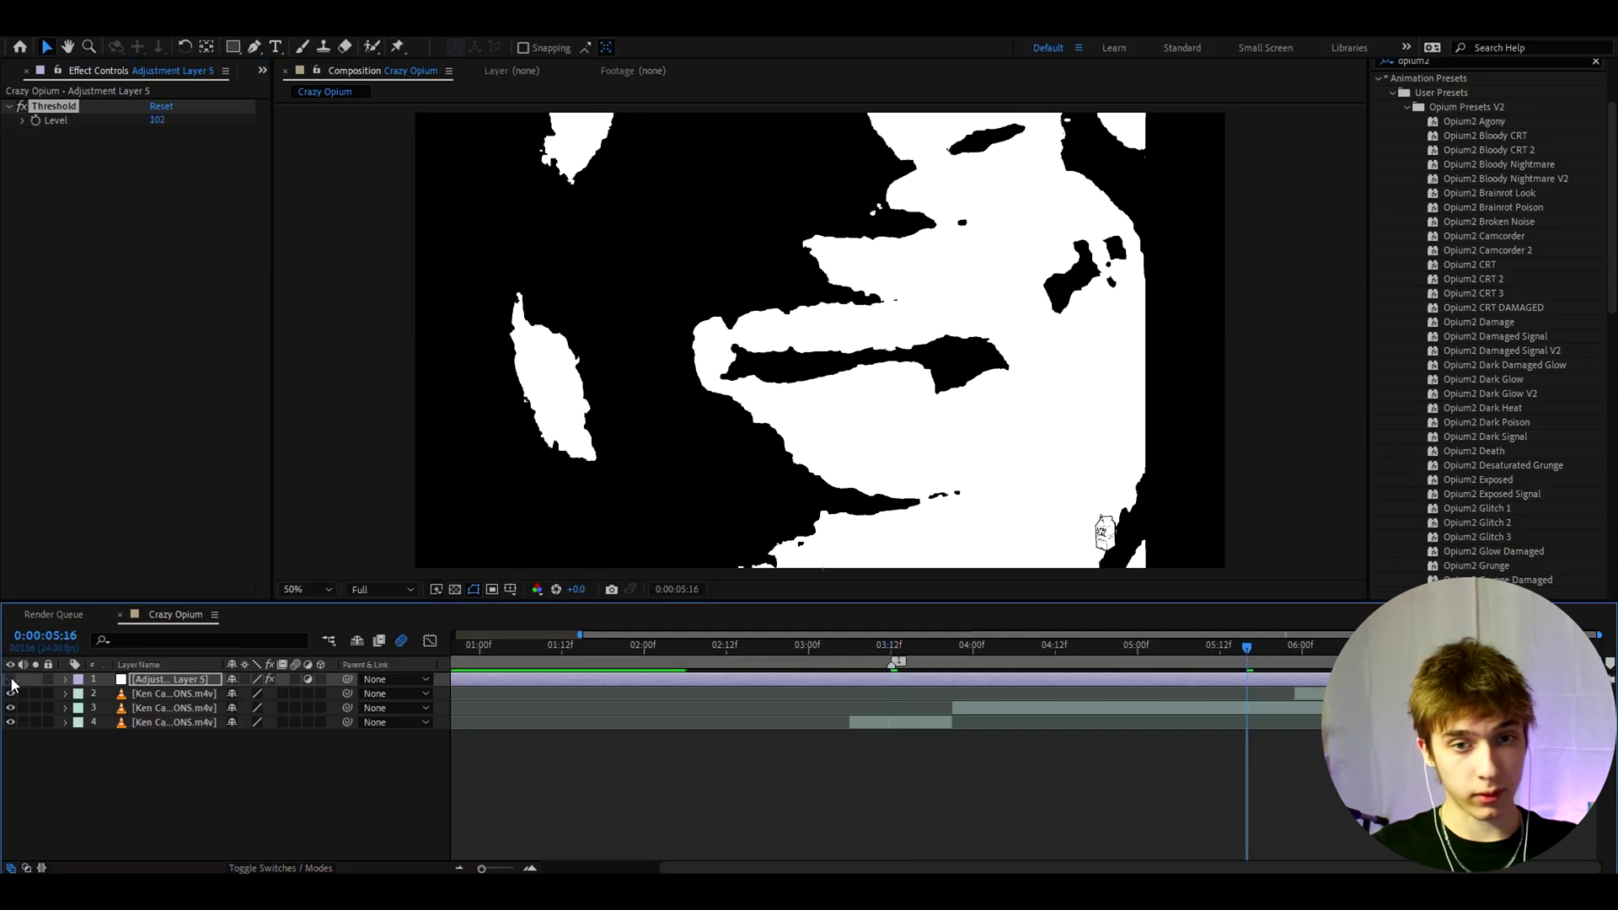
pyautogui.click(10, 681)
pyautogui.moveTo(149, 119); pyautogui.dragTo(127, 120)
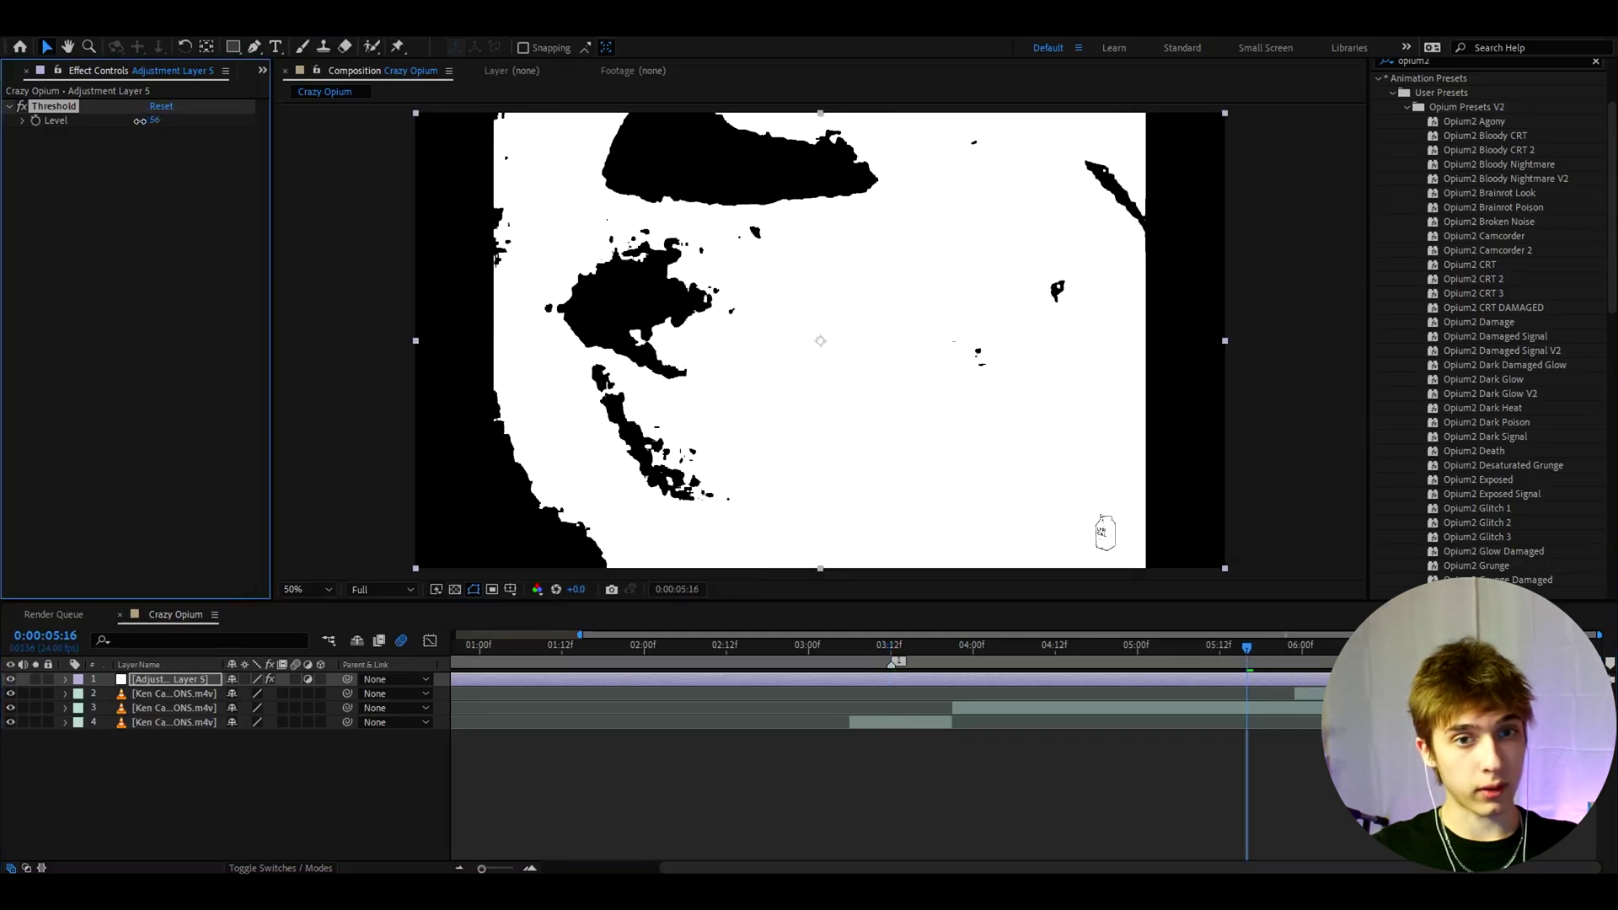
pyautogui.hotkey('ctrl', 'z')
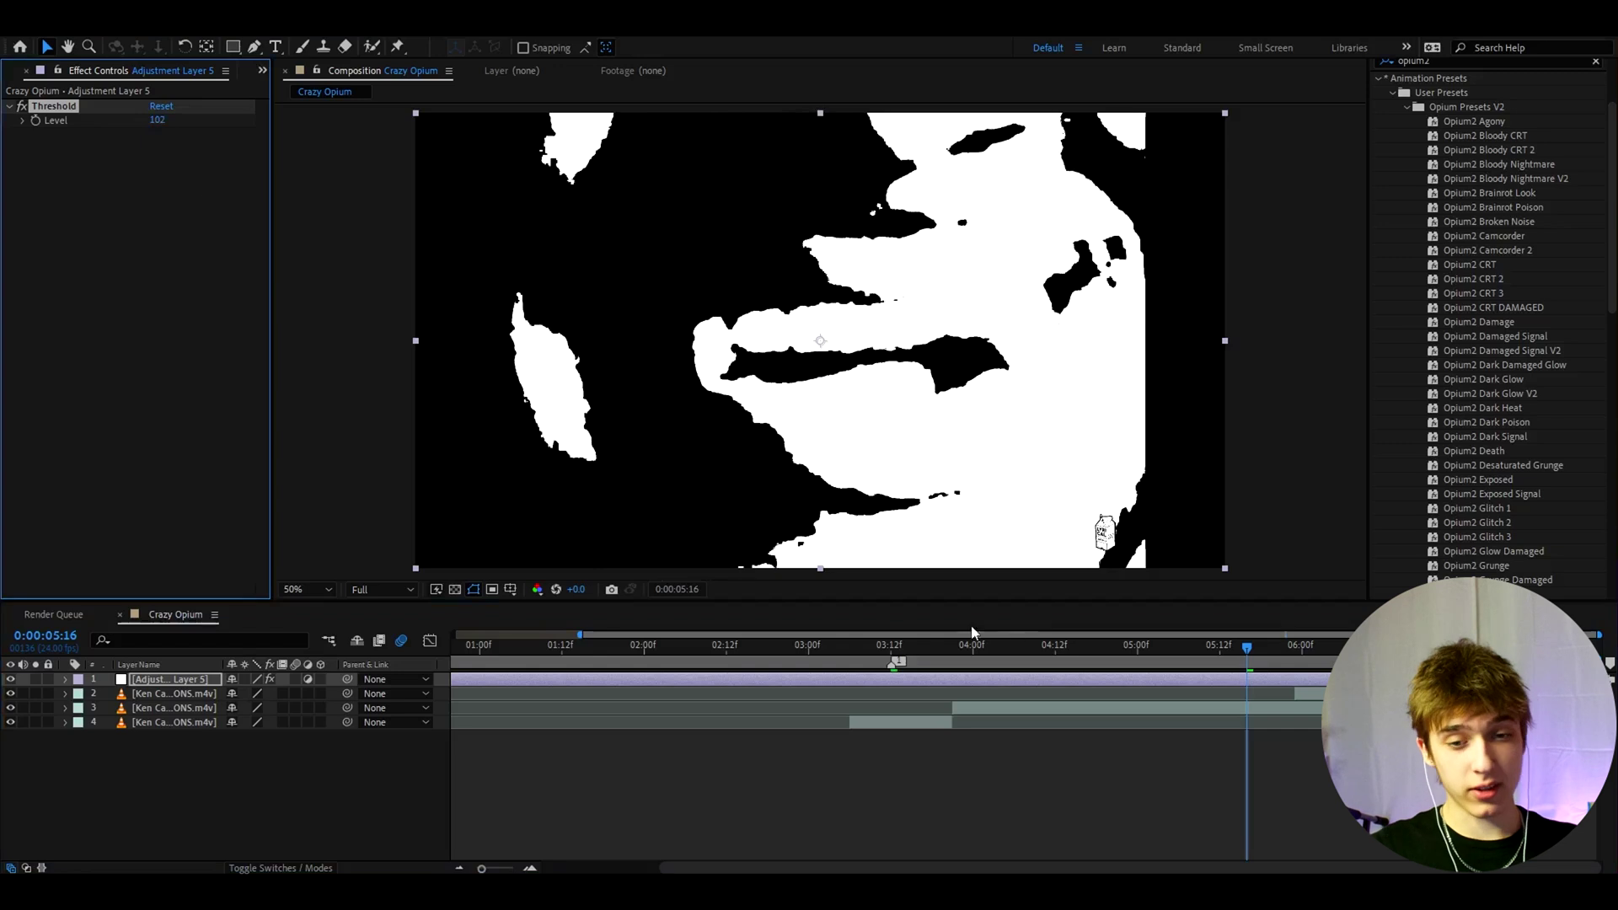
pyautogui.click(893, 647)
# Apply Fast Box Blur to the adjustment layer with a Blur Radius of 1.3.
pyautogui.hotkey('ctrl', 'space')
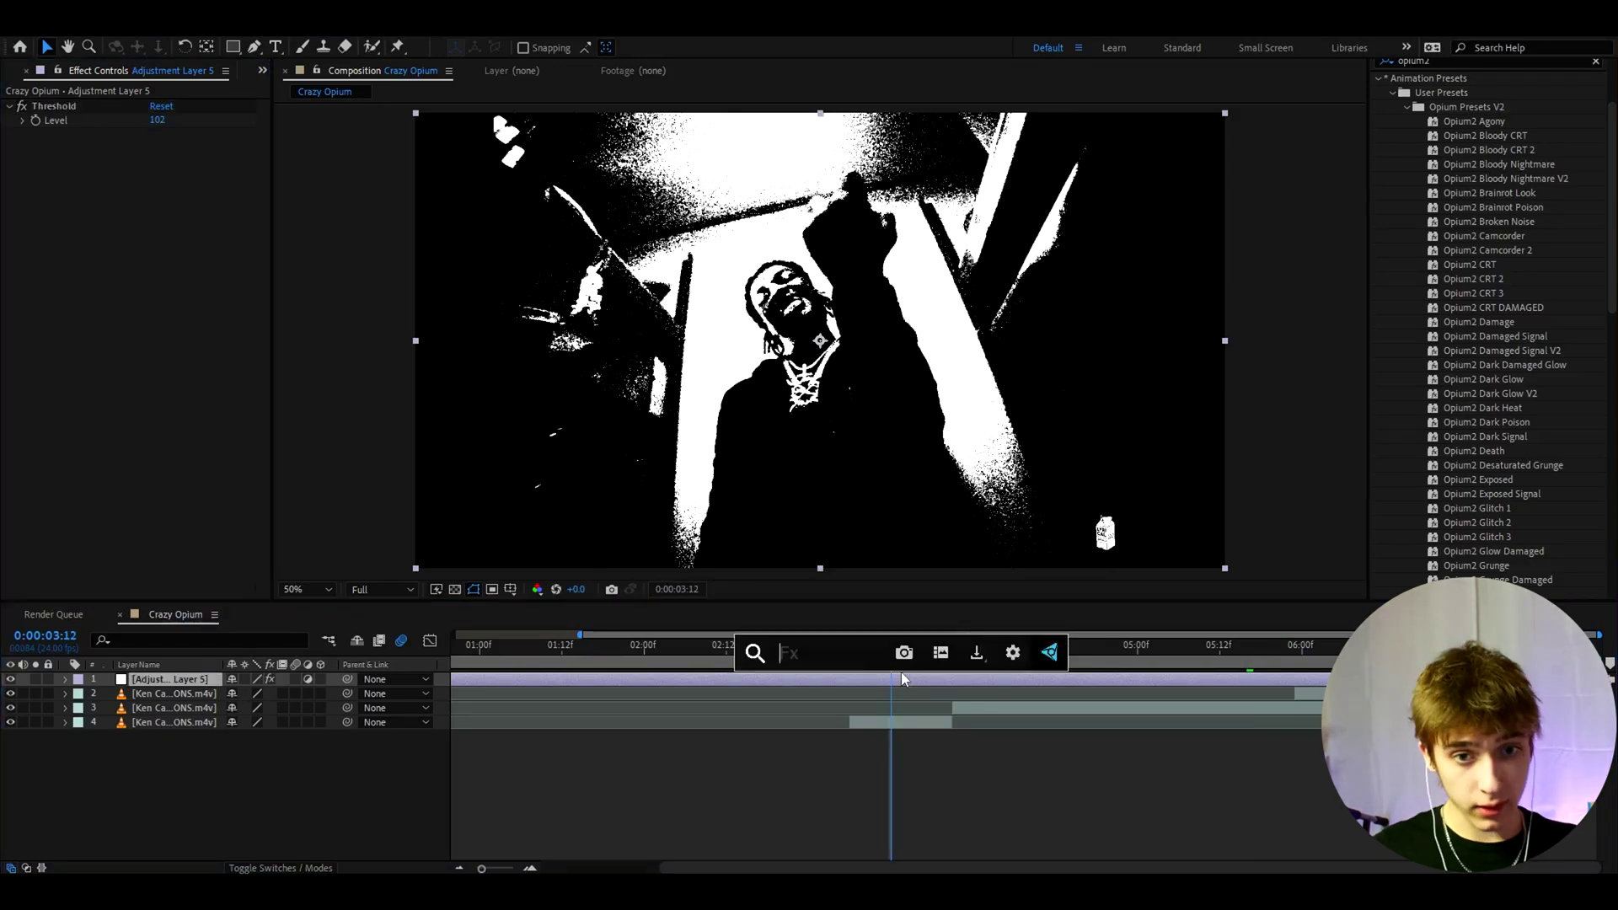
pyautogui.write('fas')
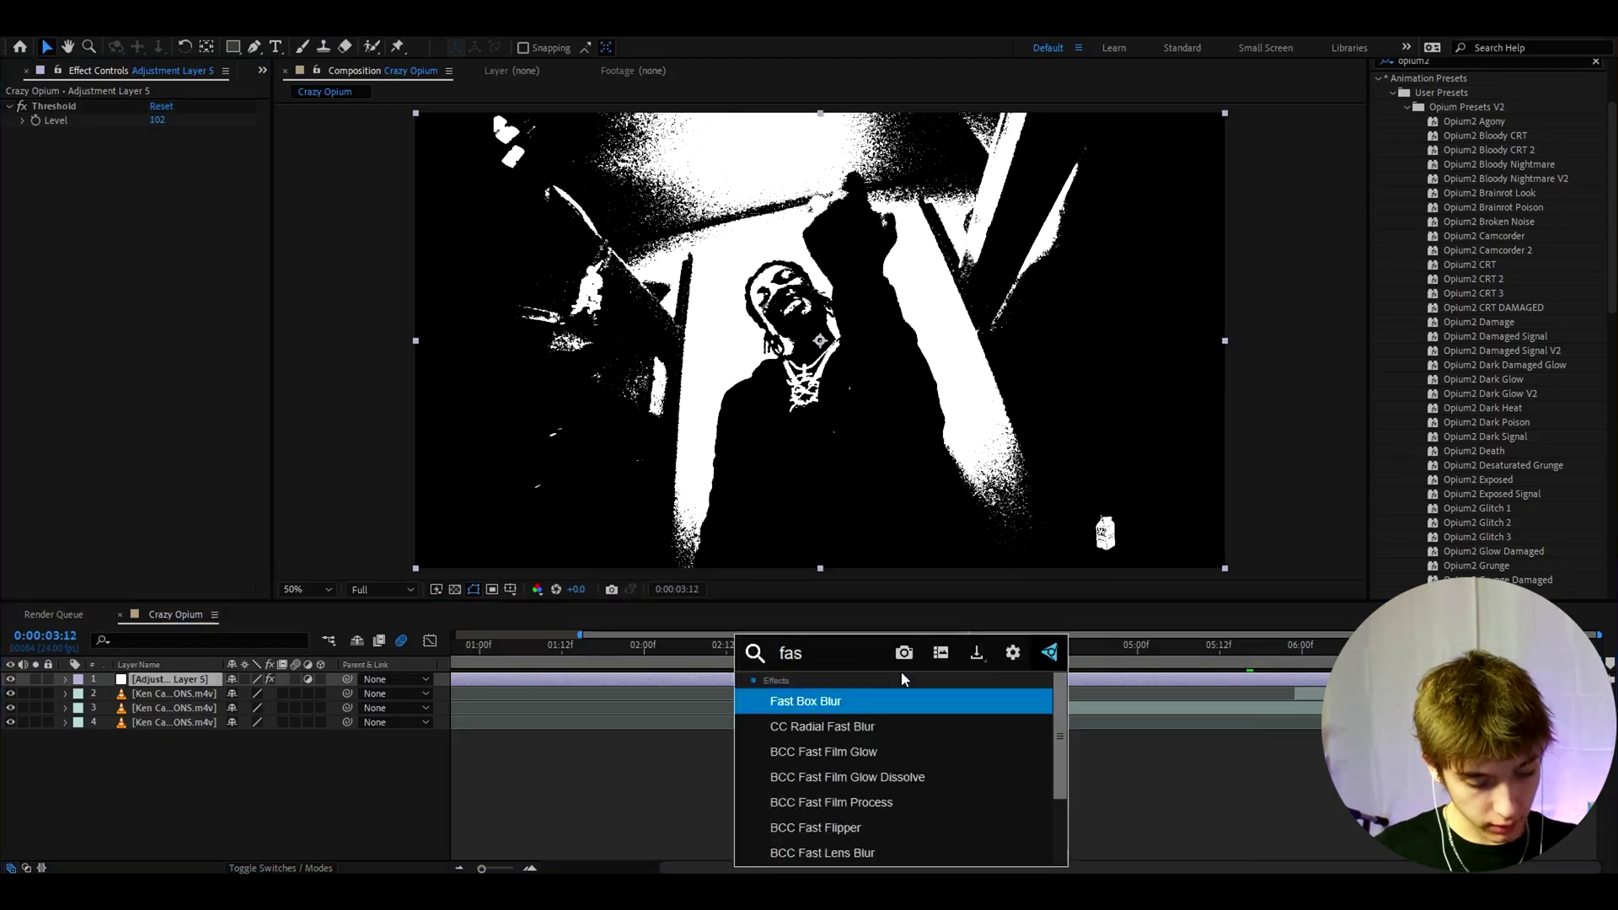
pyautogui.write('t box')
pyautogui.press('Return')
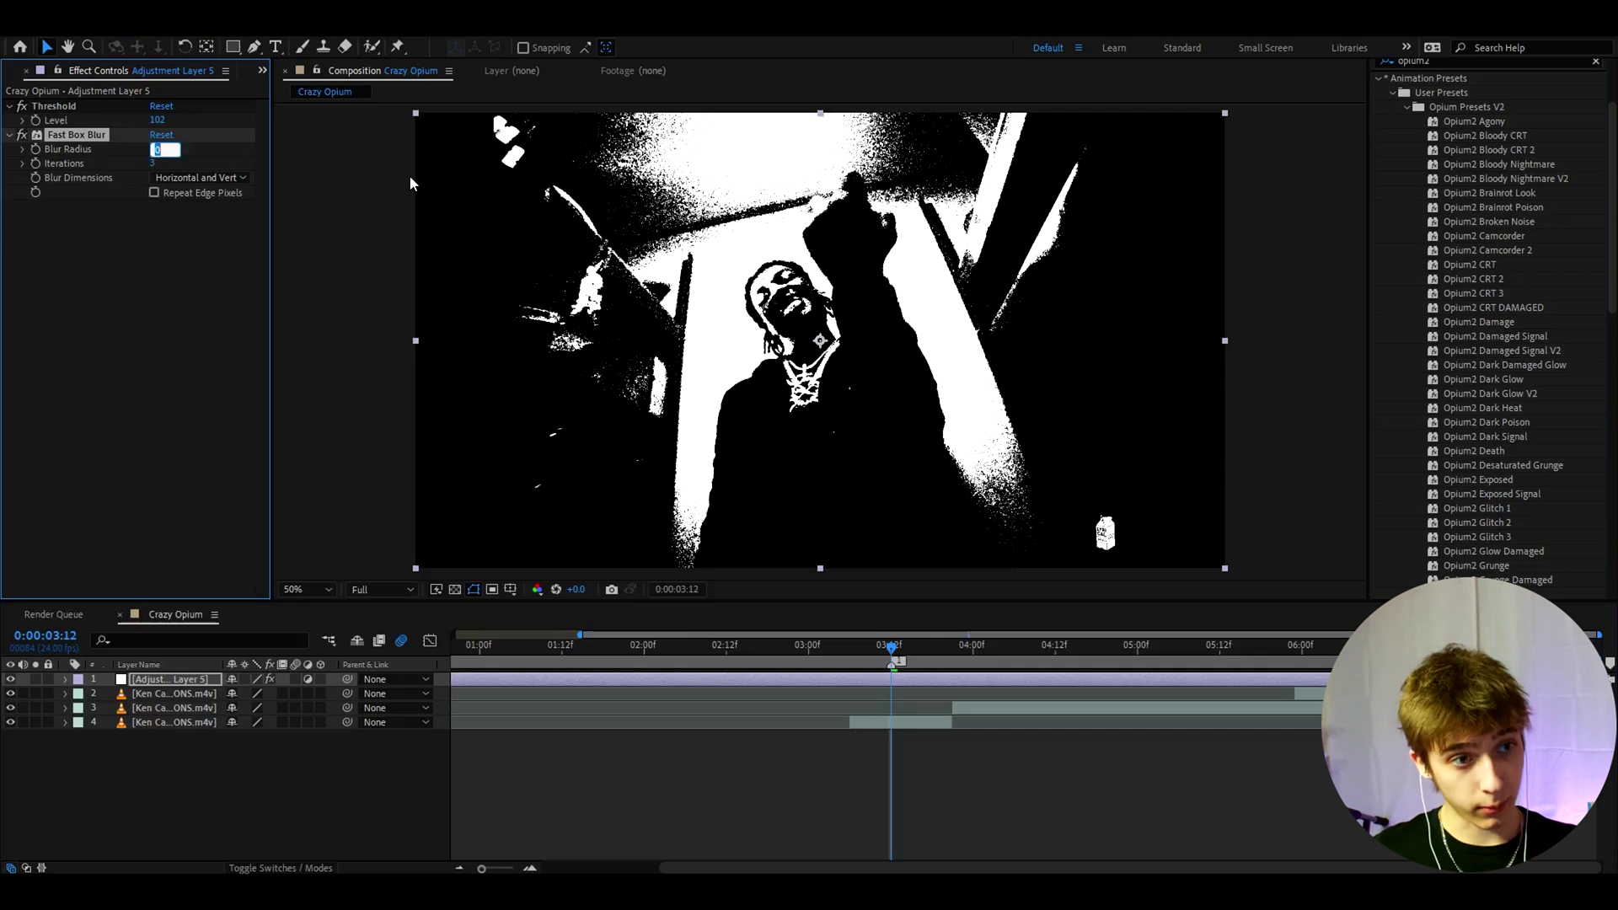
pyautogui.write('13')
pyautogui.press('Return')
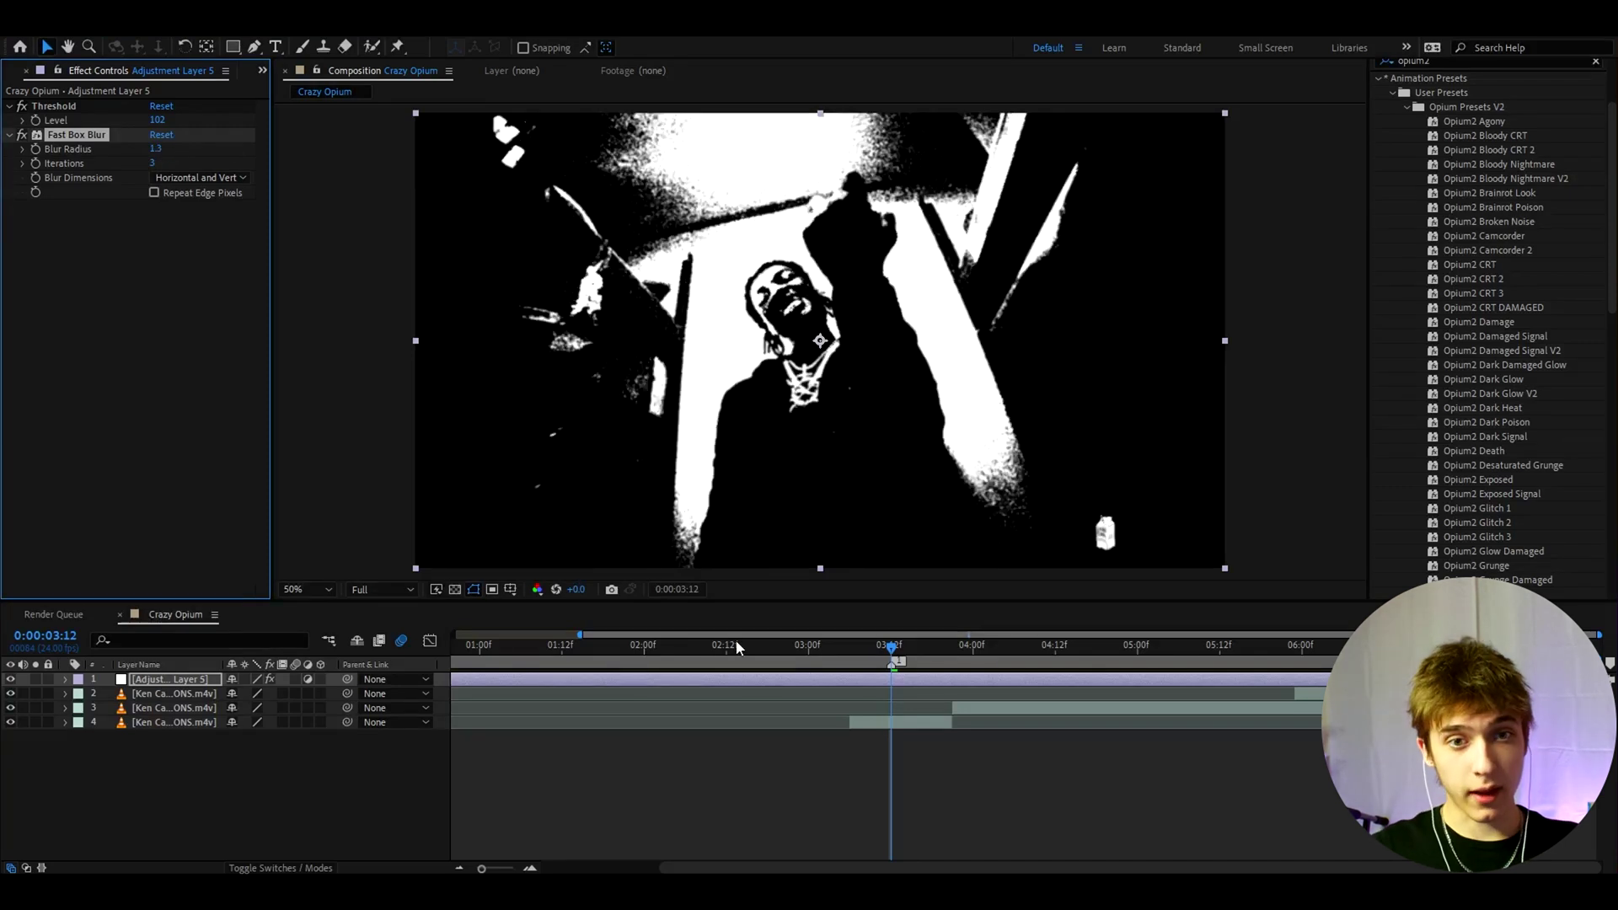
pyautogui.click(892, 681)
# Add S_Flicker with Amplitude 0.36 and preview around 0:00:03:12.
pyautogui.hotkey('ctrl', 'space')
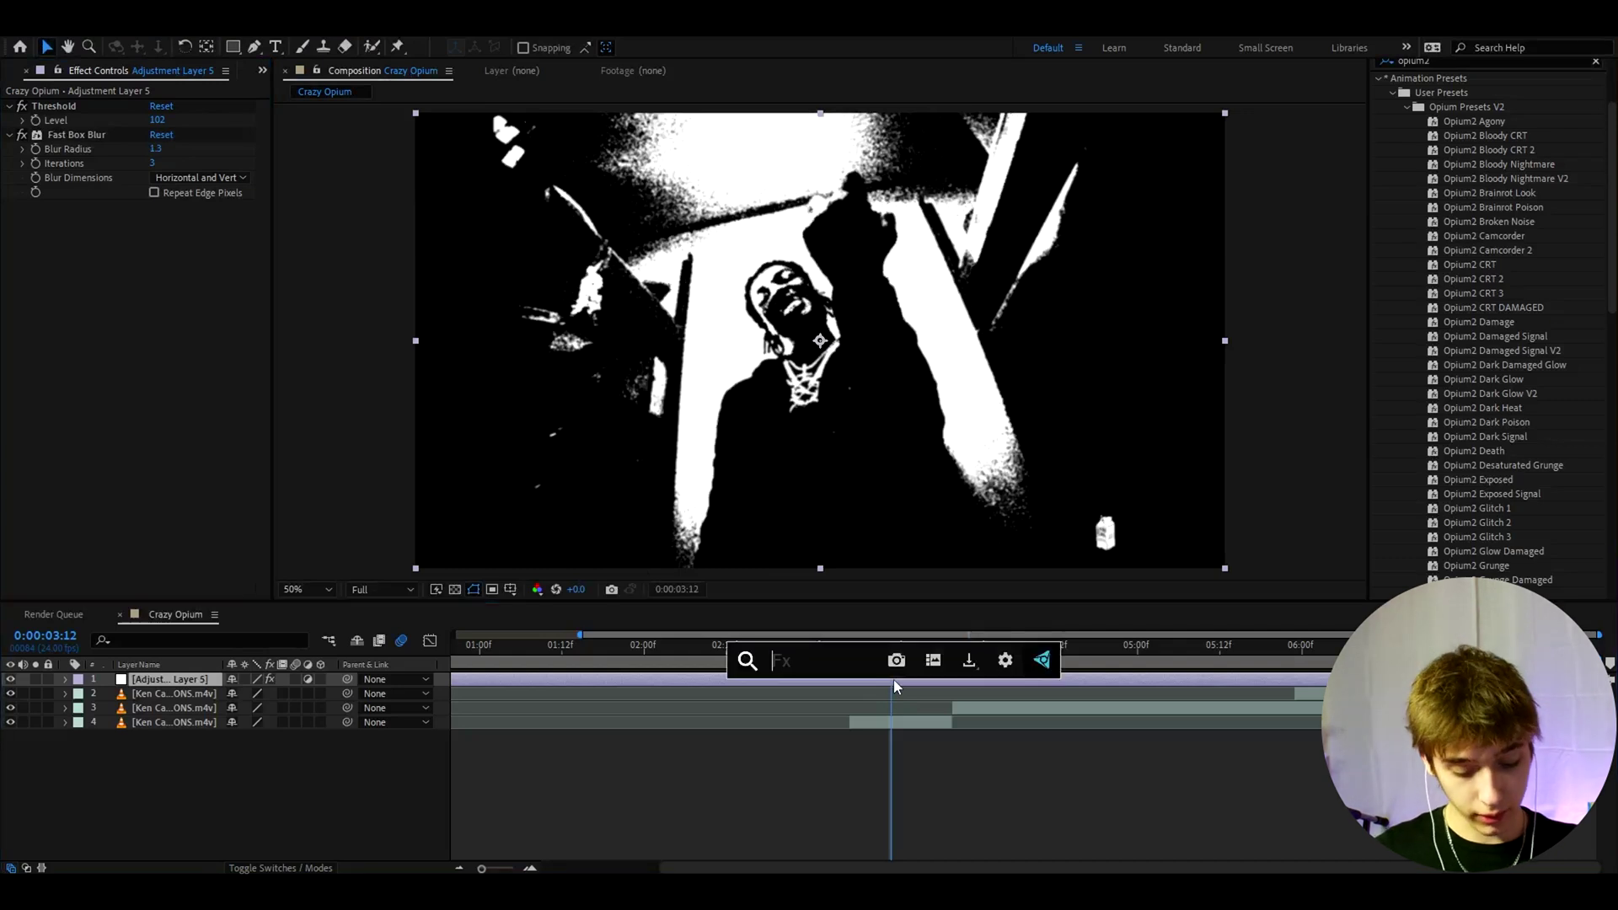
pyautogui.write('s_flic')
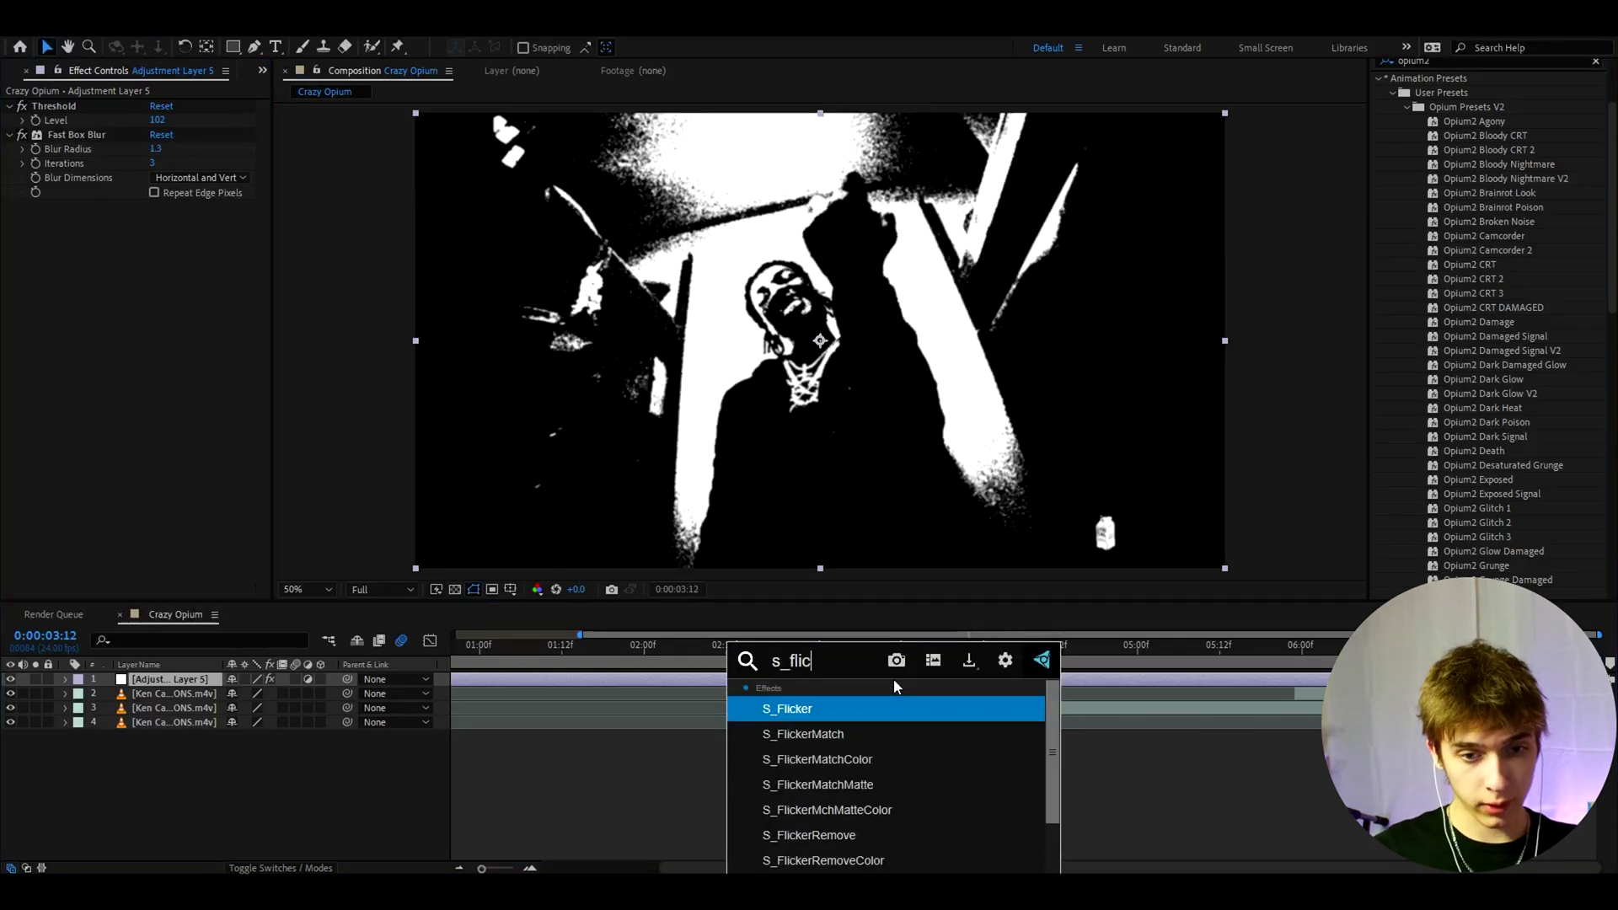
pyautogui.press('Return')
pyautogui.click(165, 249)
pyautogui.write('0.3')
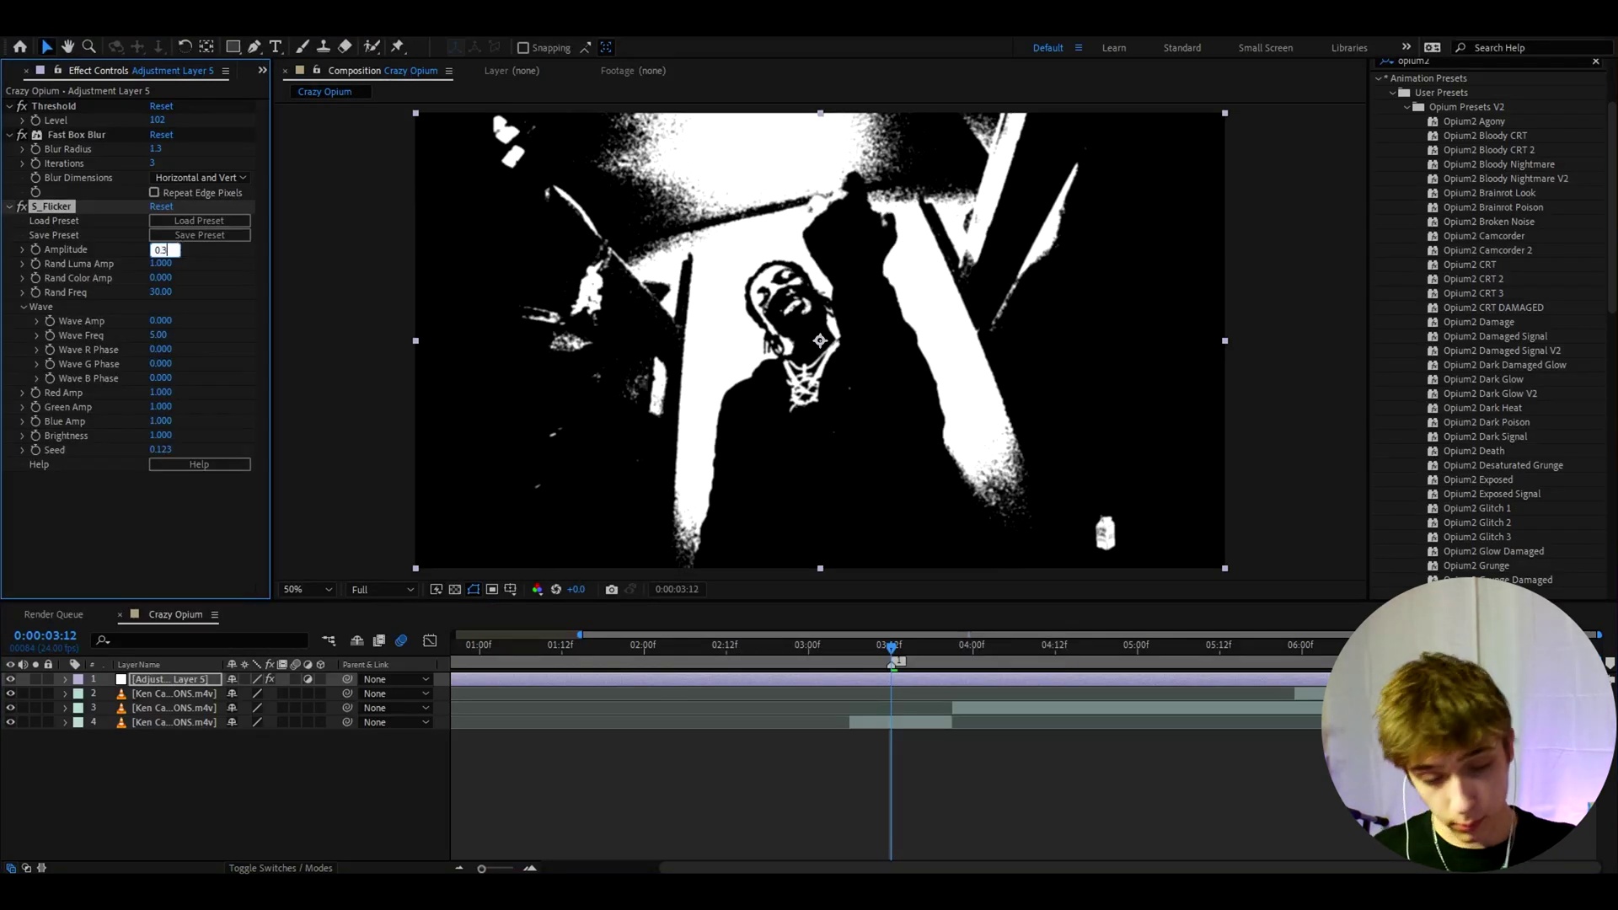
pyautogui.press('Return')
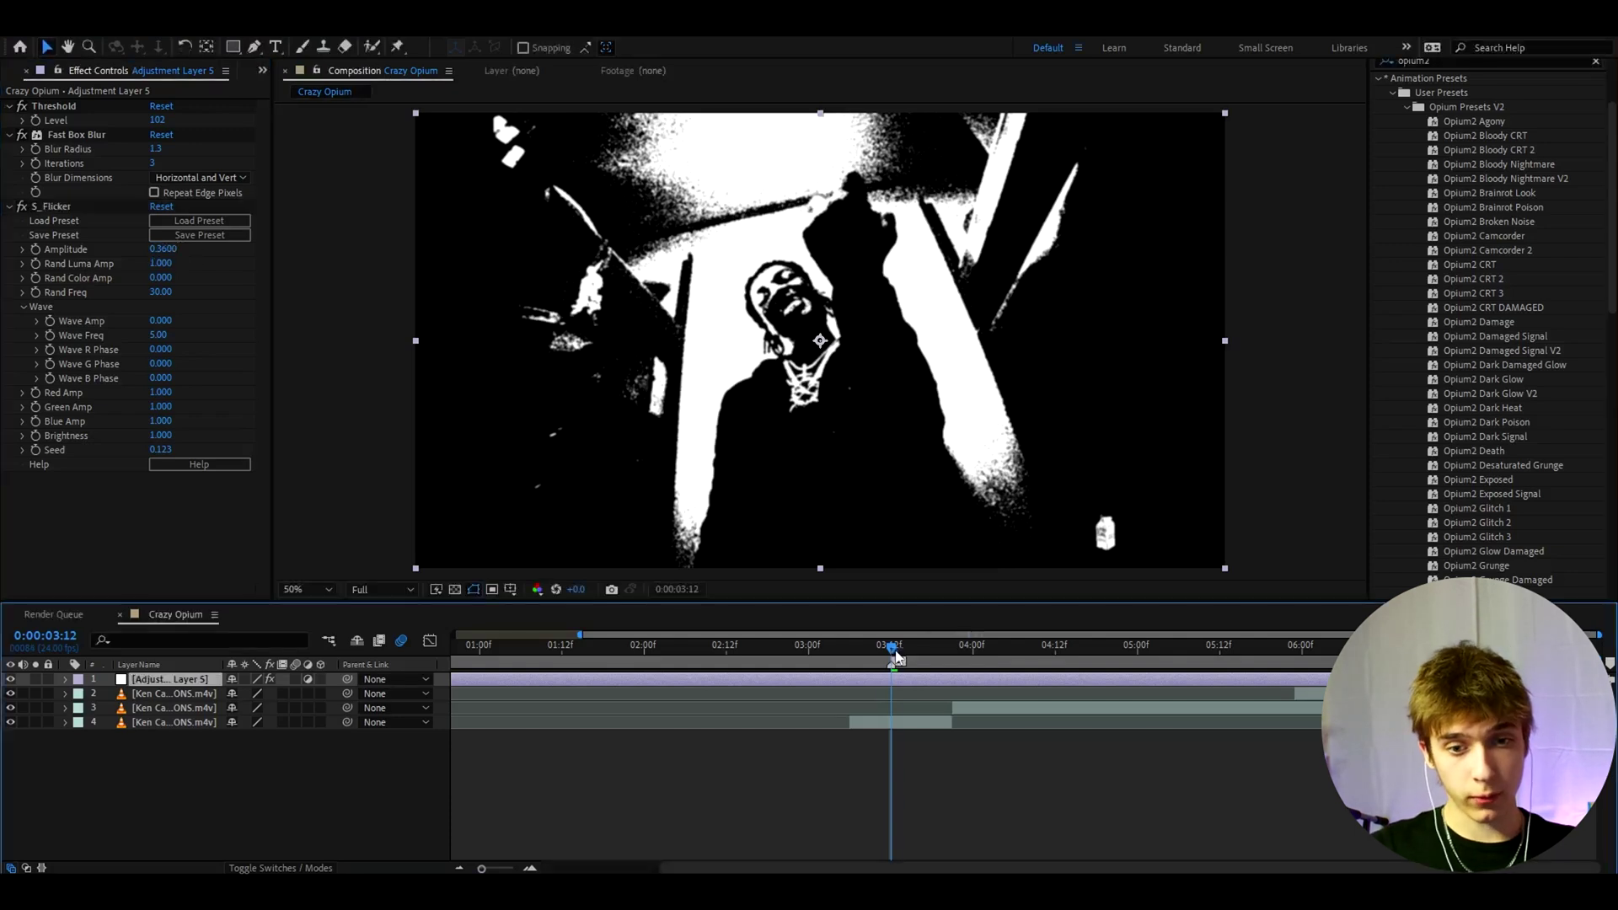
pyautogui.click(910, 653)
pyautogui.moveTo(910, 653); pyautogui.dragTo(892, 653)
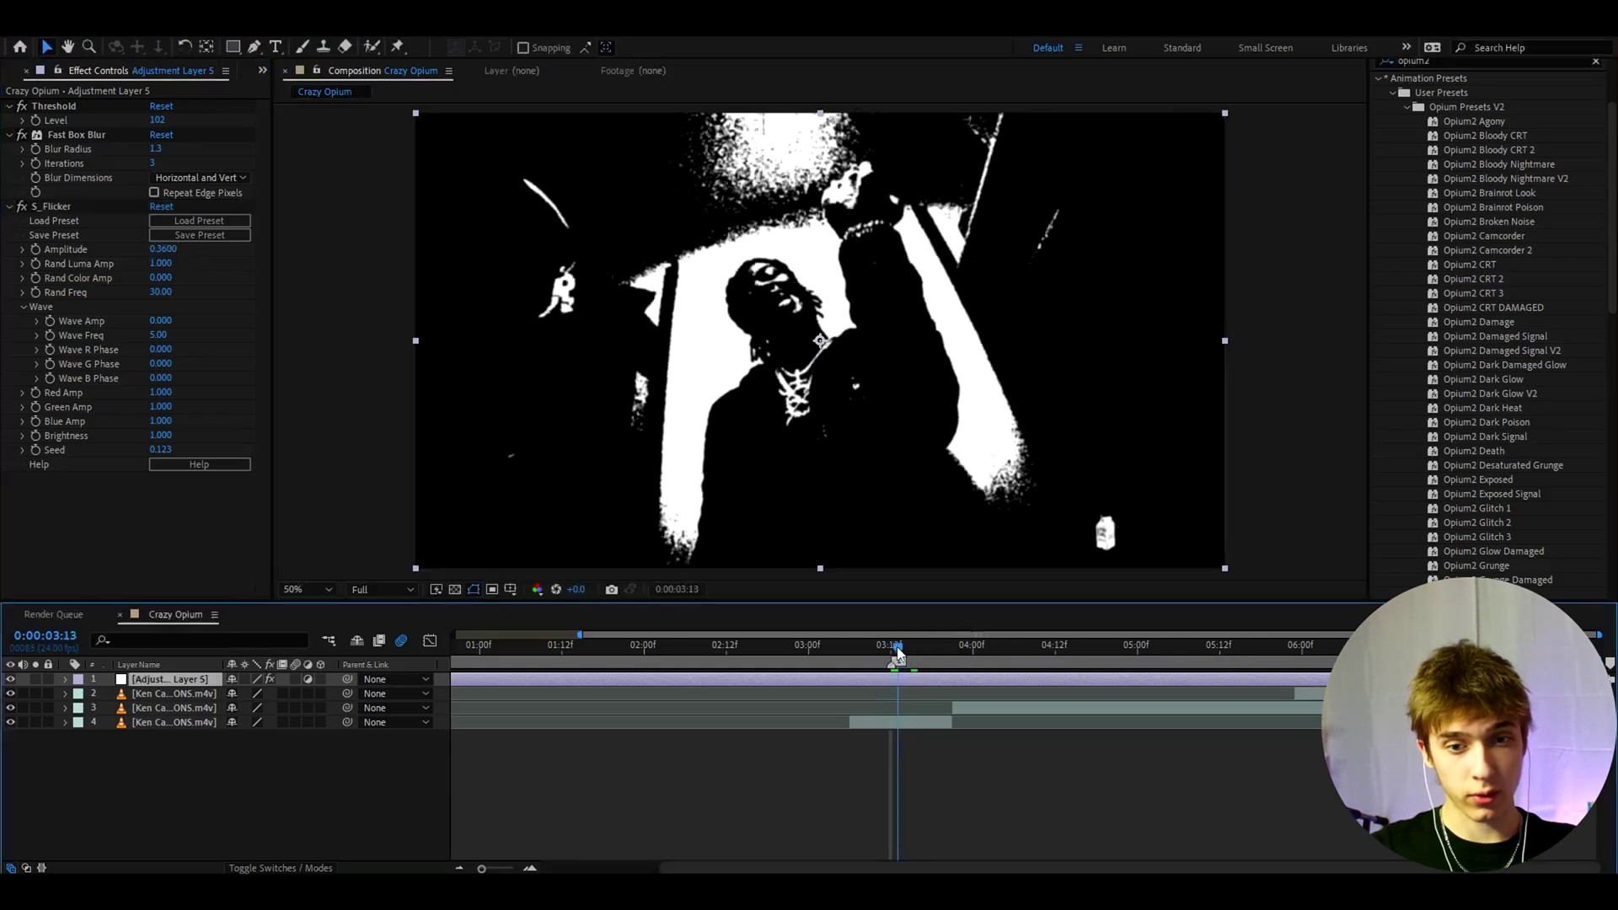
pyautogui.click(1450, 175)
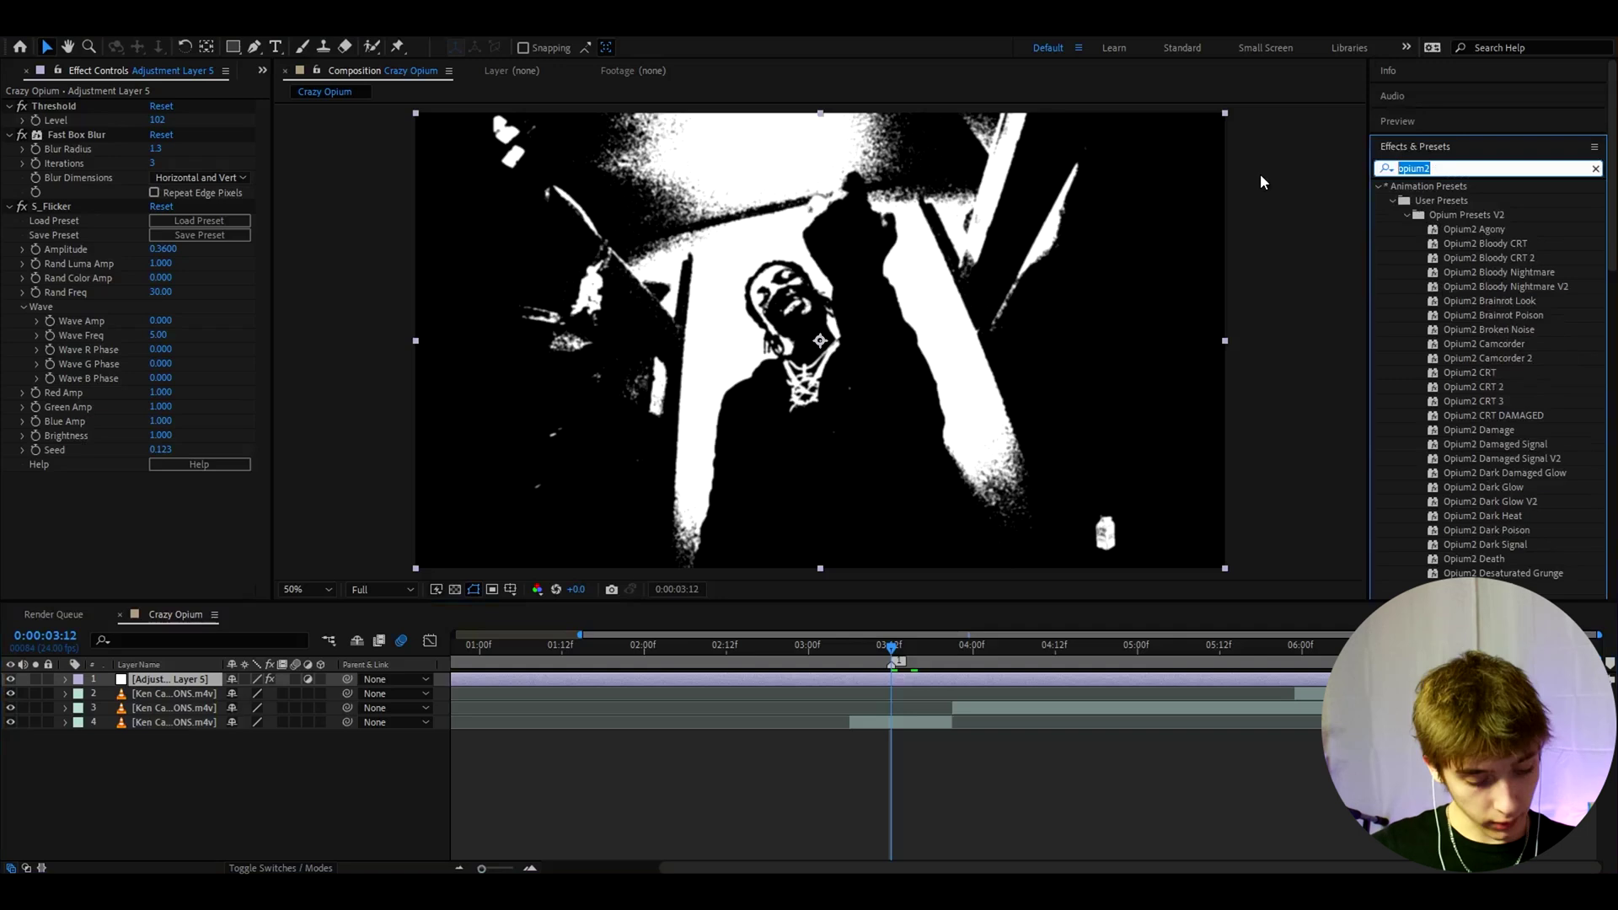
pyautogui.write('signal')
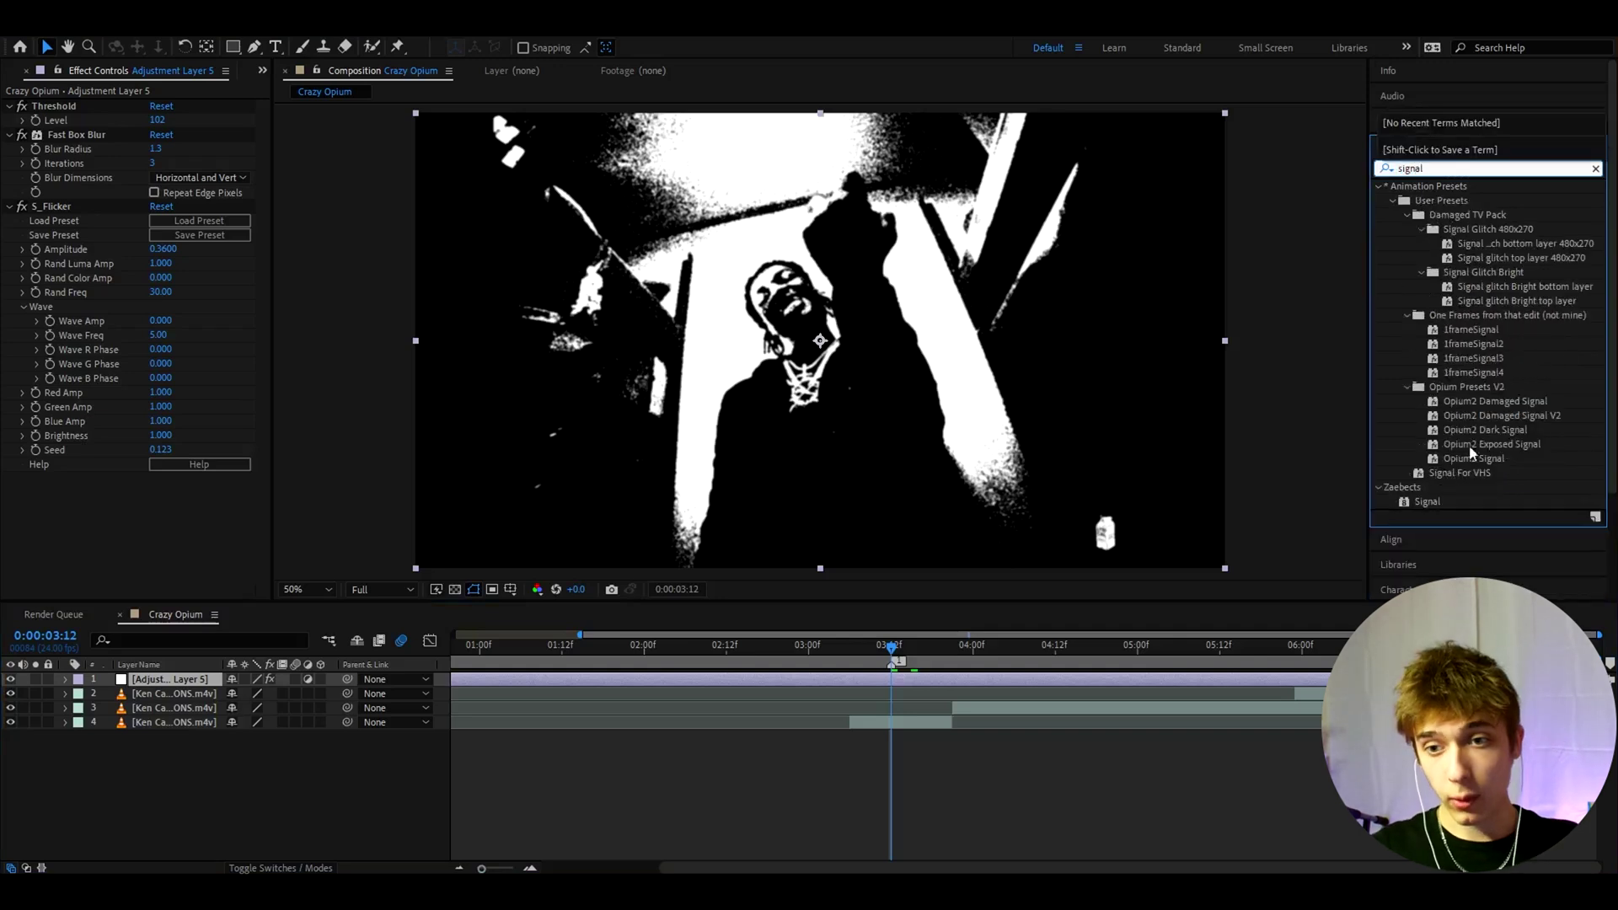
# Apply the Signal effect to the adjustment layer and turn off Tape Errors.
pyautogui.moveTo(1424, 498); pyautogui.dragTo(663, 466)
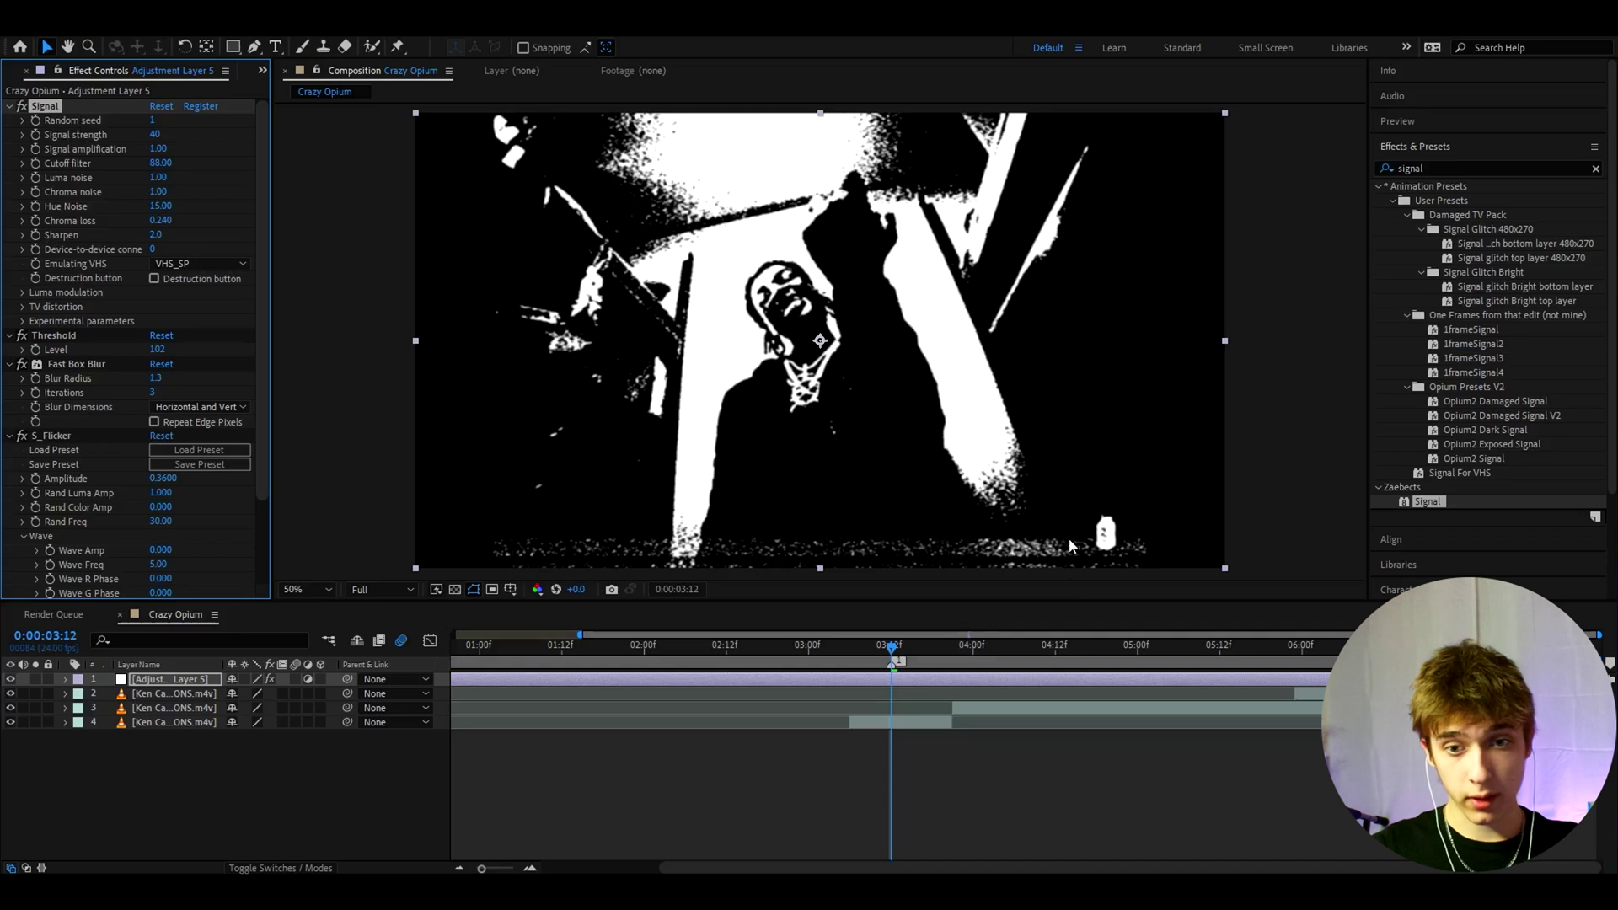
pyautogui.click(21, 292)
pyautogui.click(153, 380)
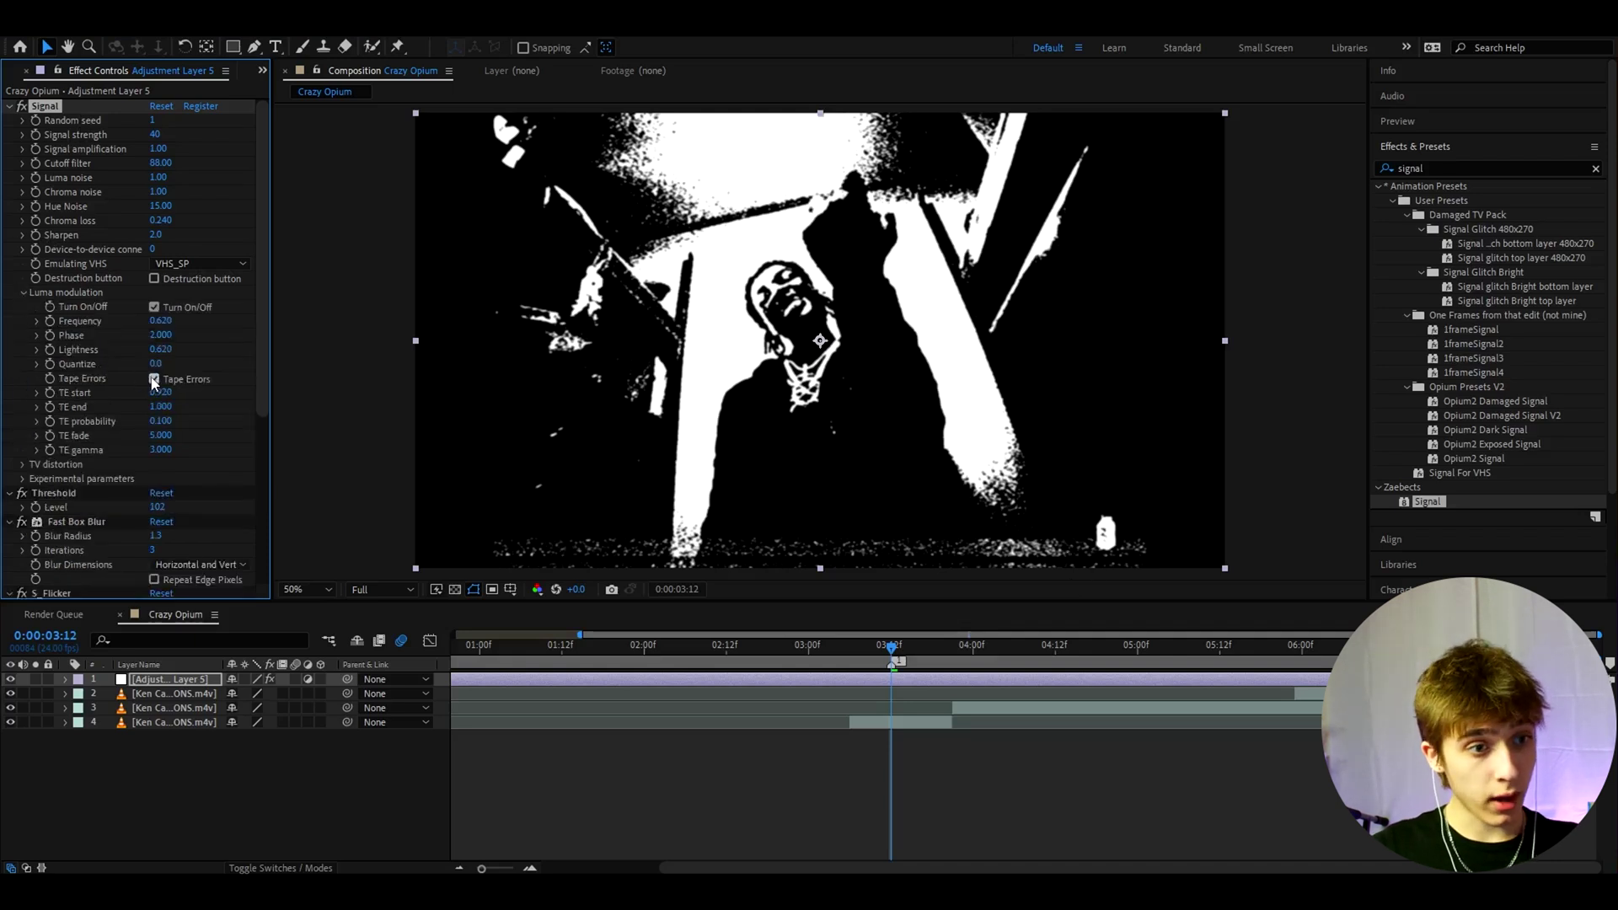
pyautogui.click(153, 380)
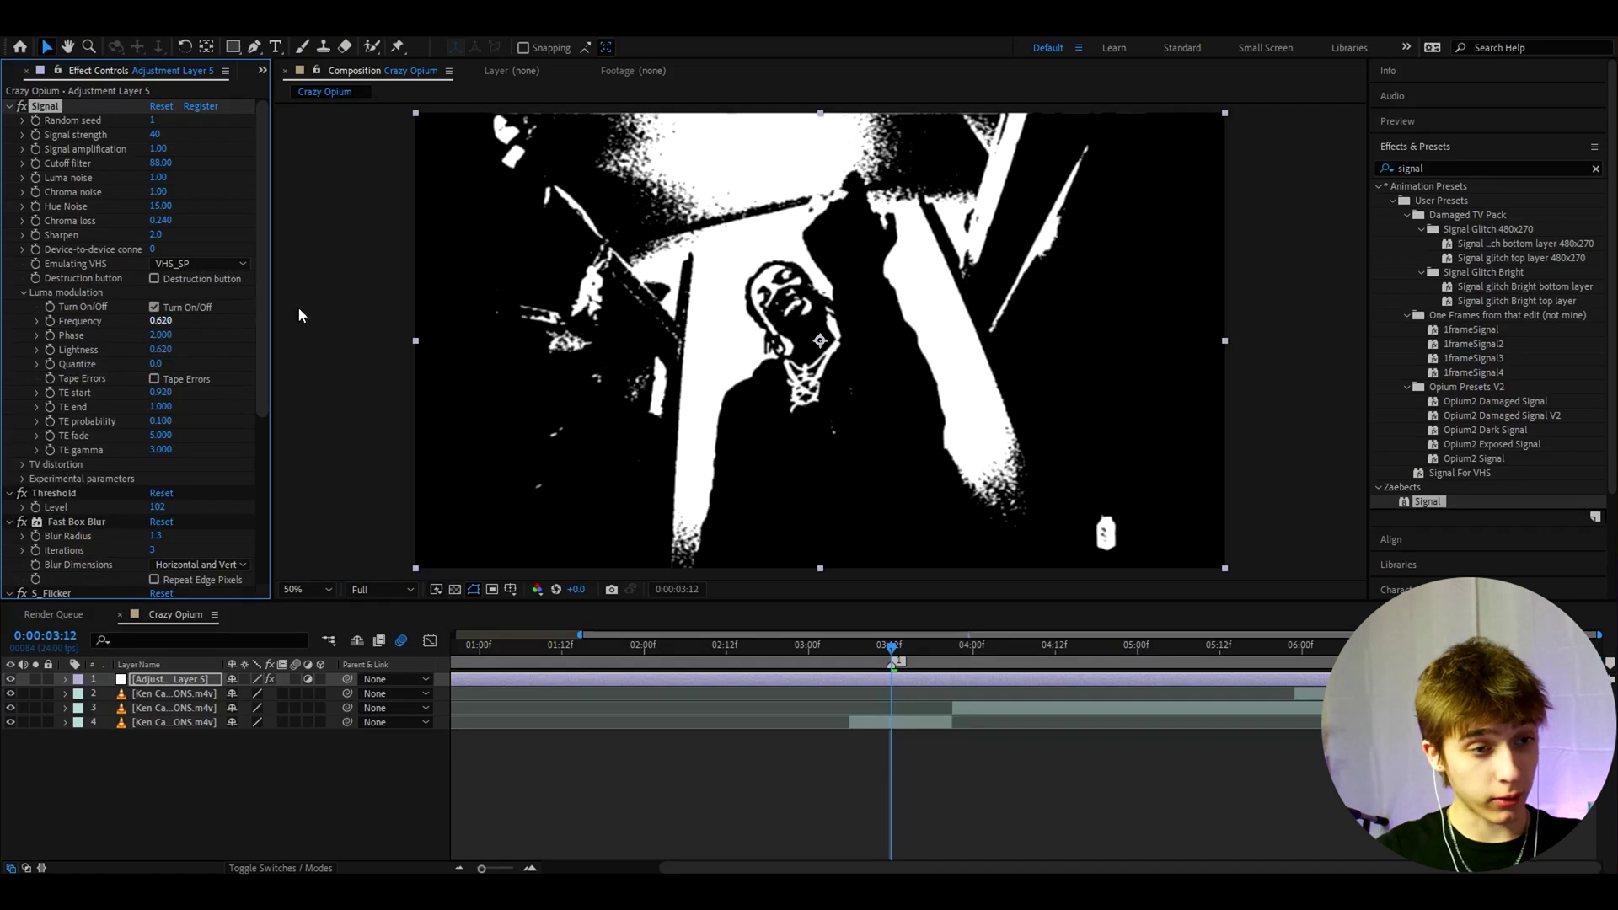
# Set the Signal effect's Phase to 0.301 and Signal strength to 20.
pyautogui.click(160, 335)
pyautogui.write('0.30')
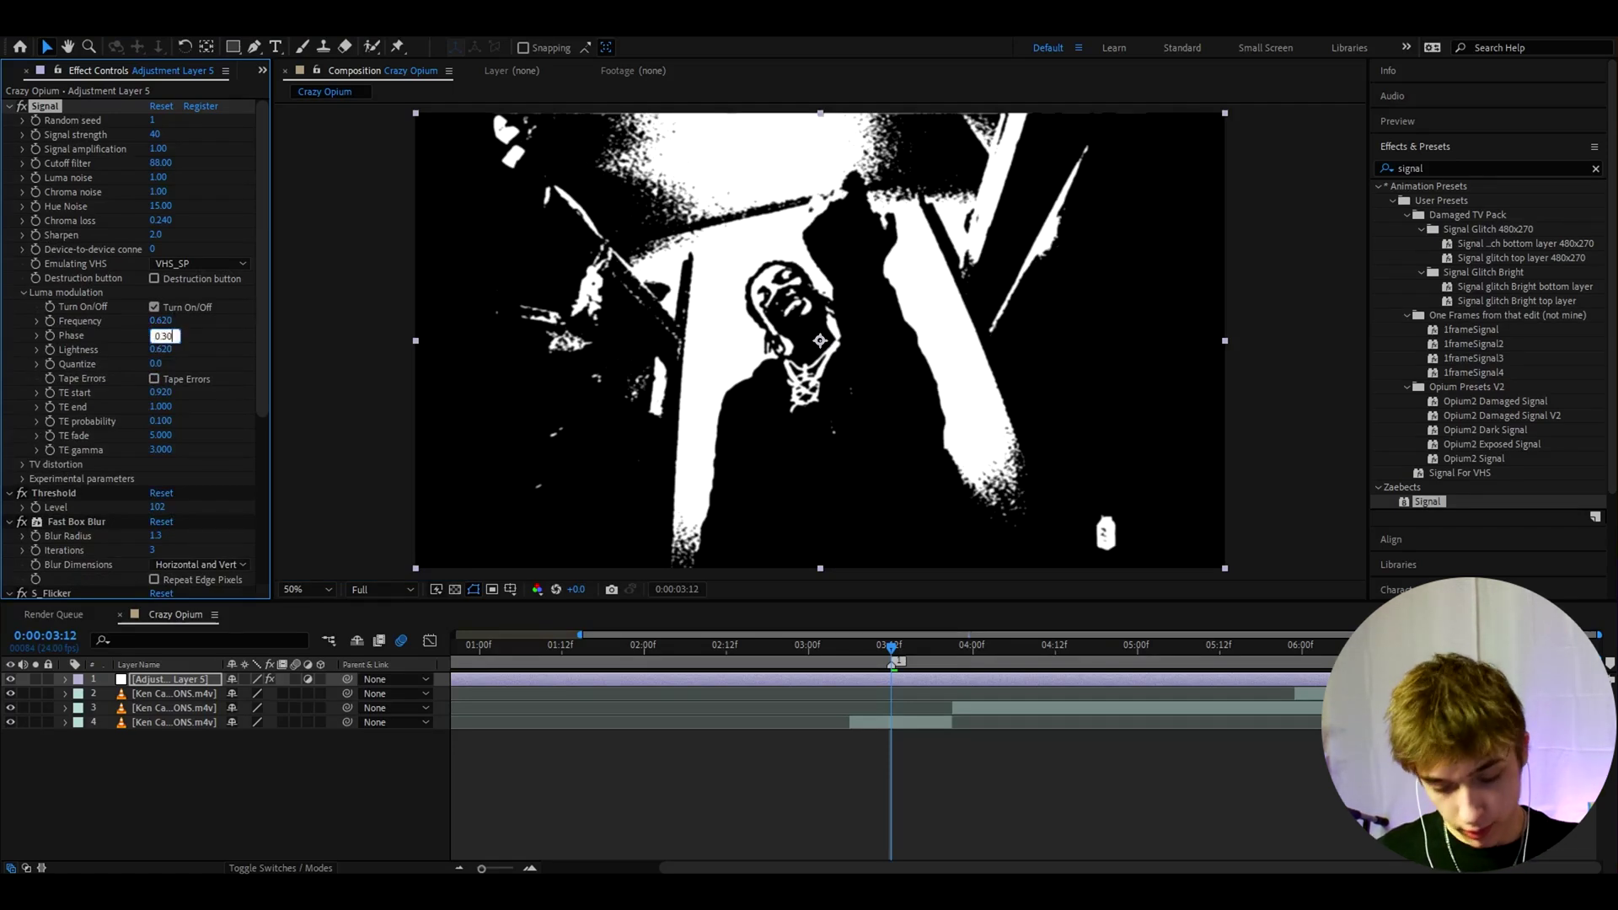
pyautogui.write('1')
pyautogui.press('Return')
pyautogui.write('2')
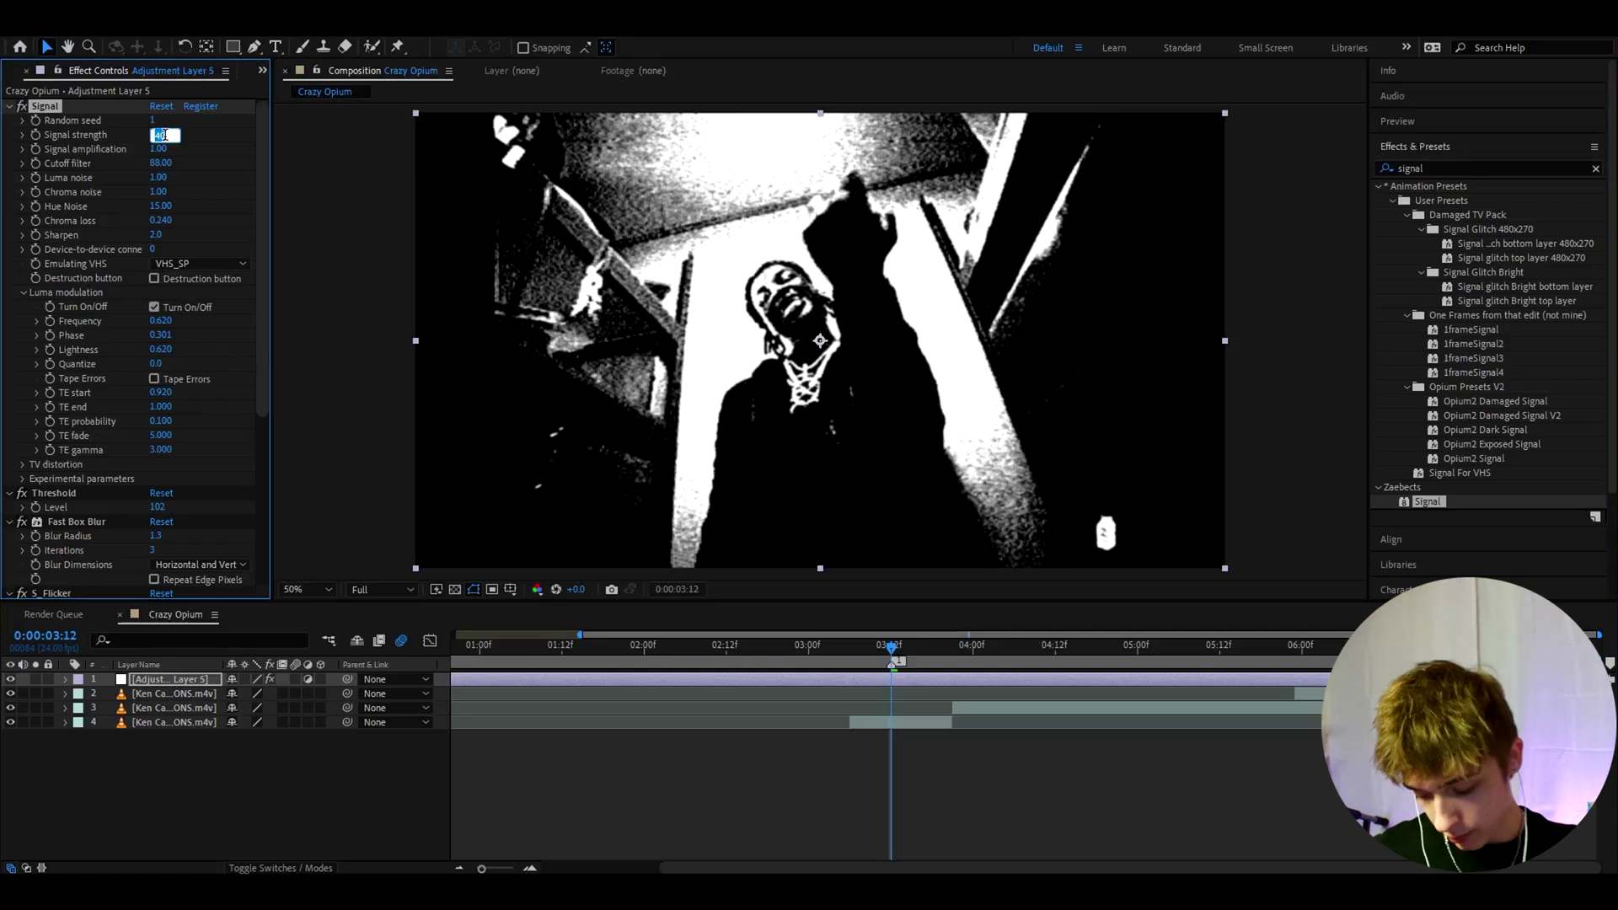
pyautogui.press('Return')
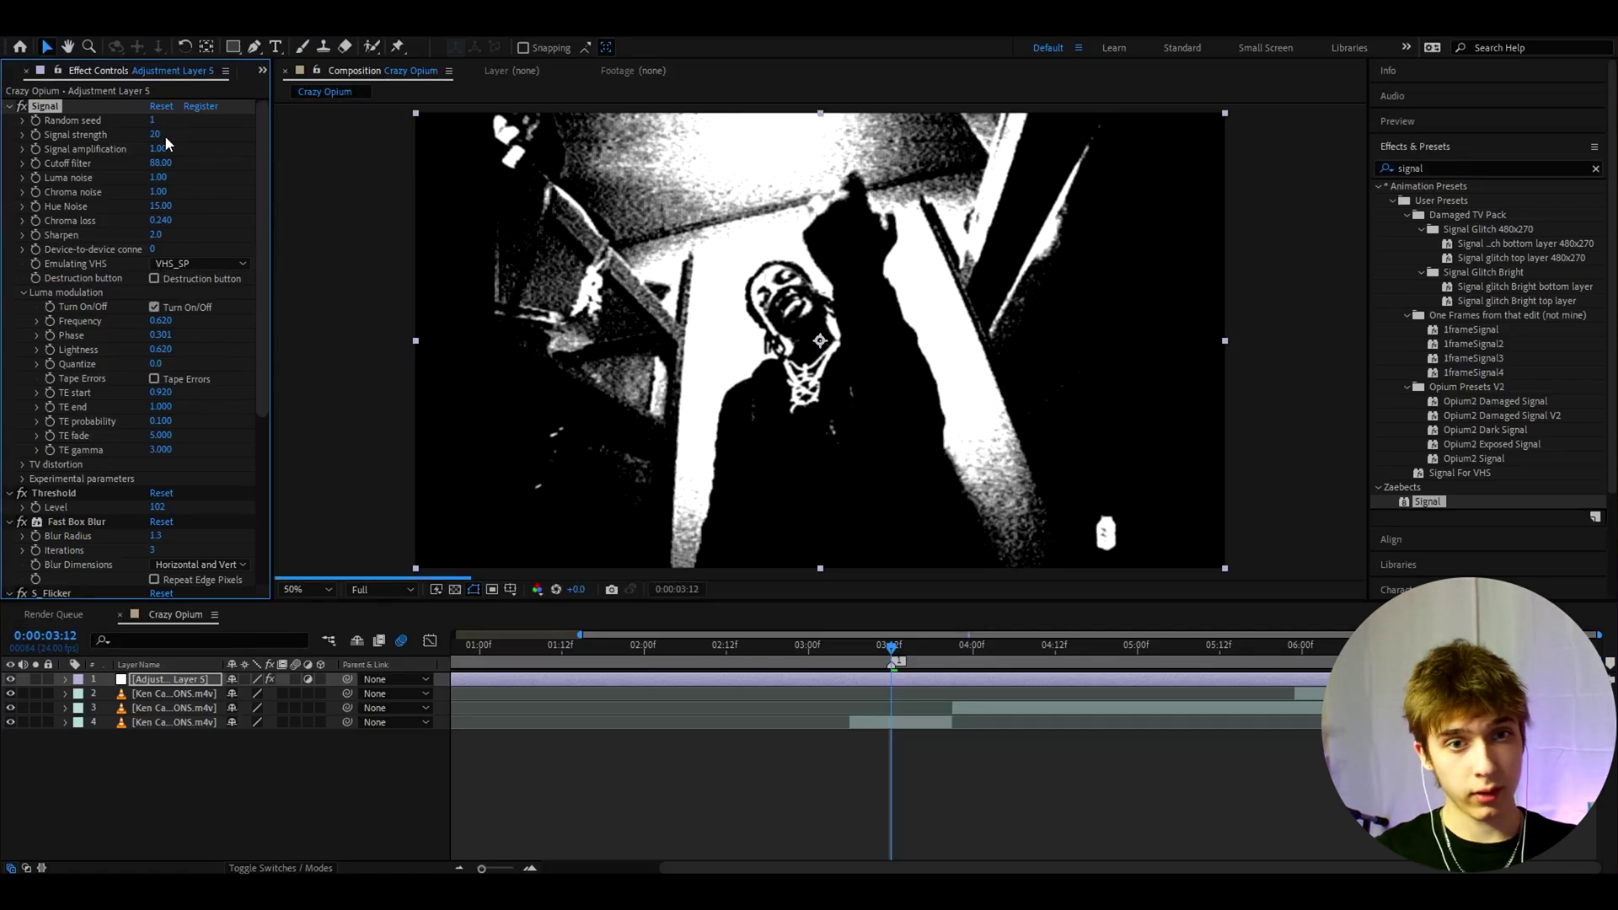
pyautogui.click(859, 679)
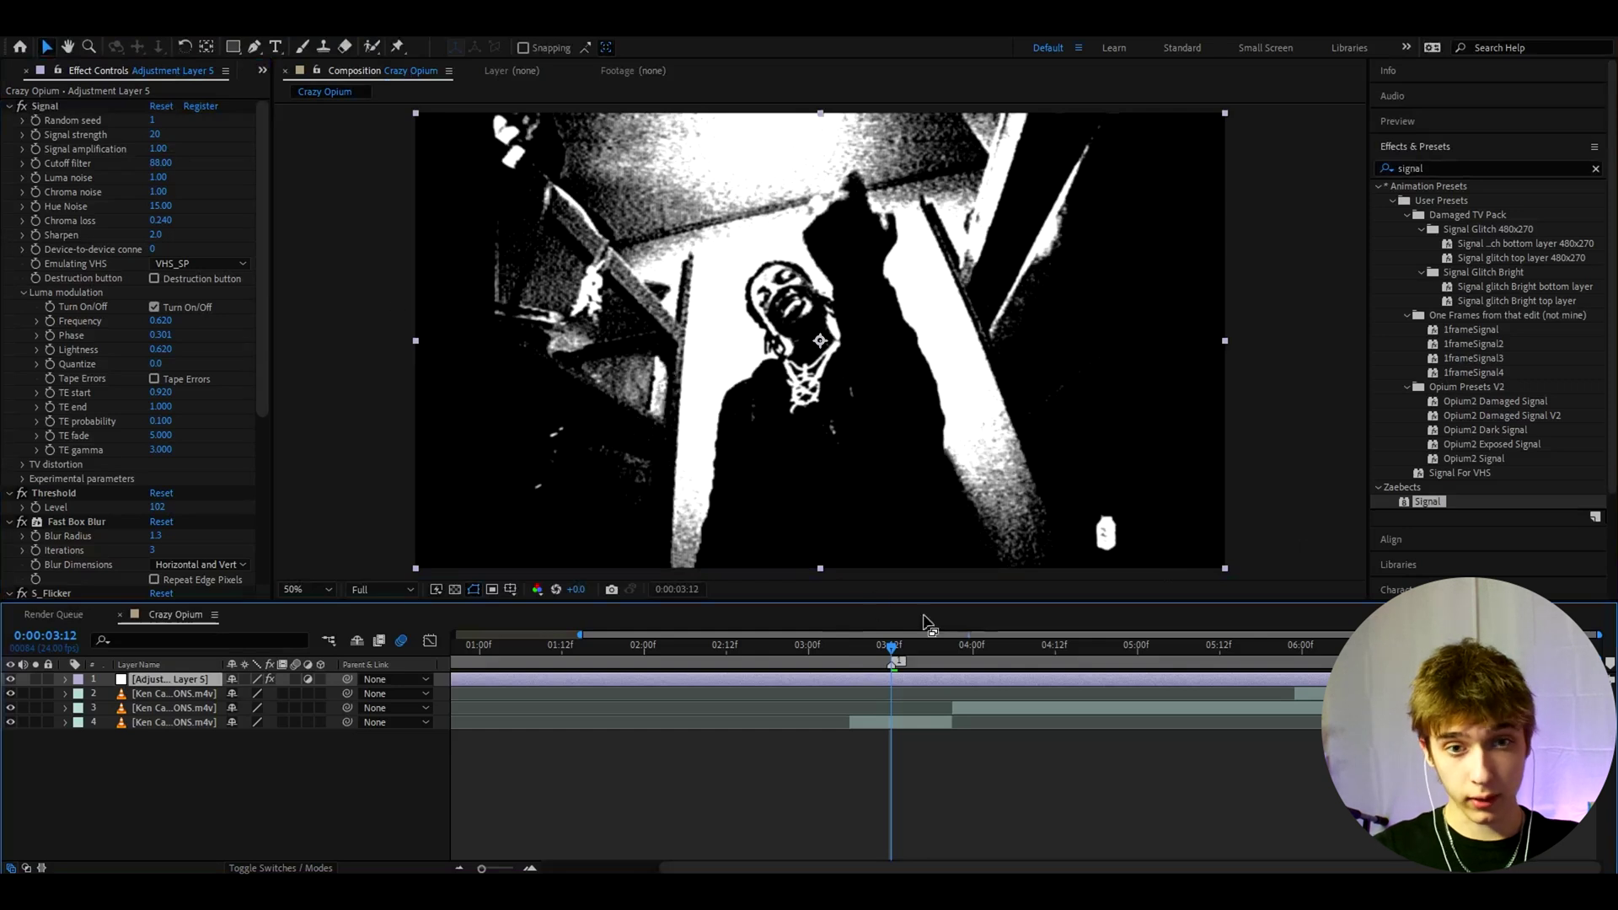
# Set Signal amplification 0.30, Cutoff filter 4000, Luma noise 20, Hue Noise 102, Chroma loss 0.800.
pyautogui.click(157, 149)
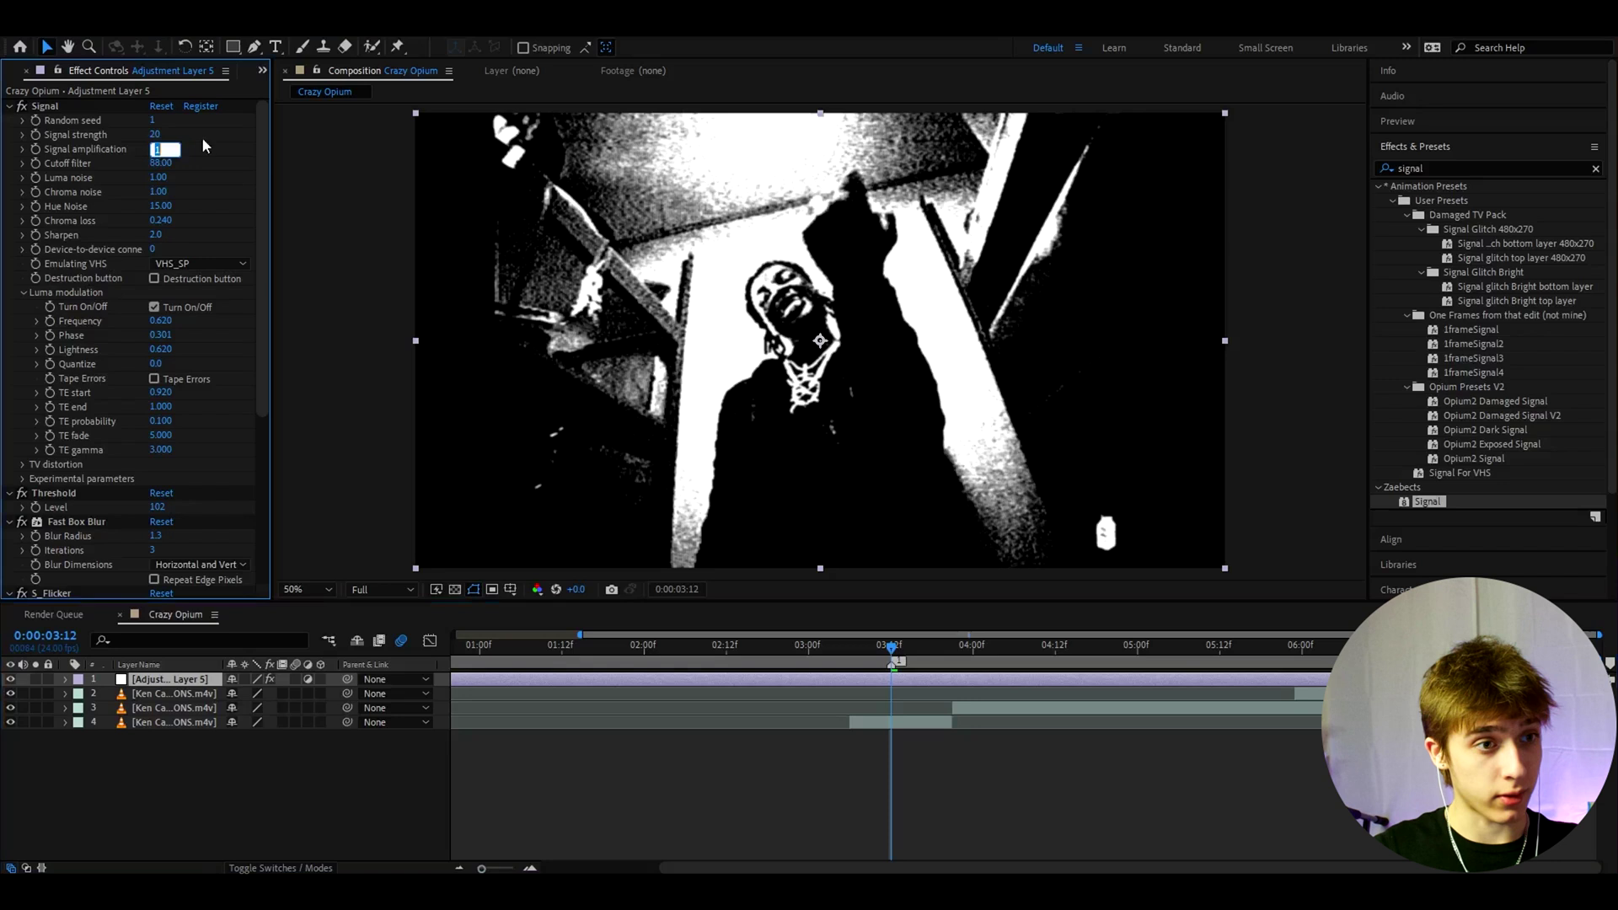
pyautogui.write('0.3')
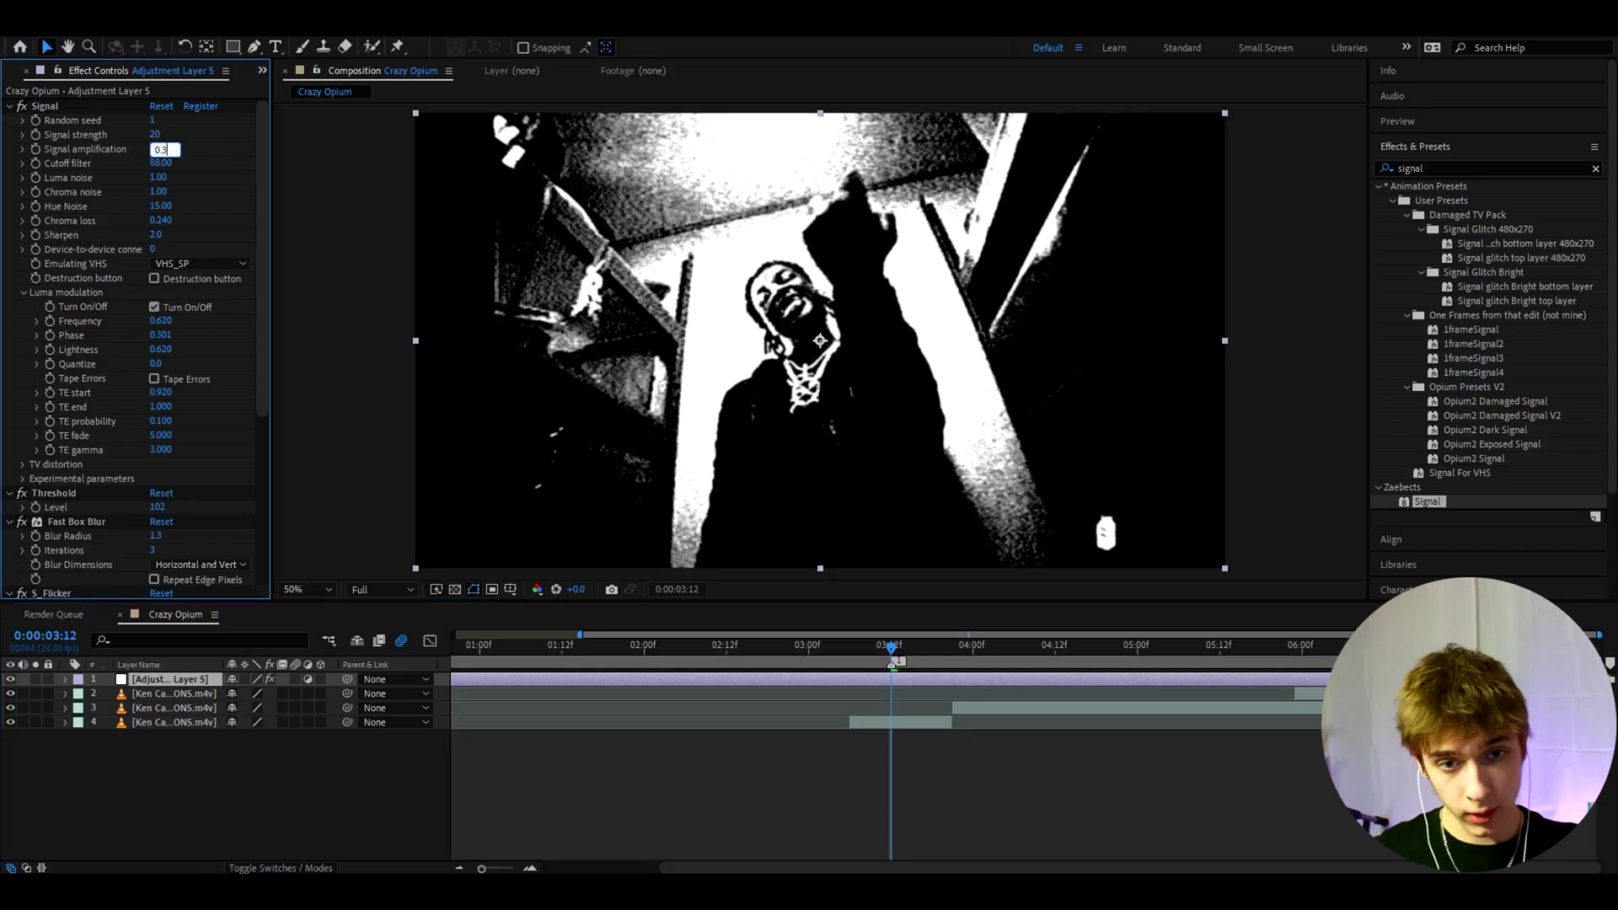
pyautogui.press('Return')
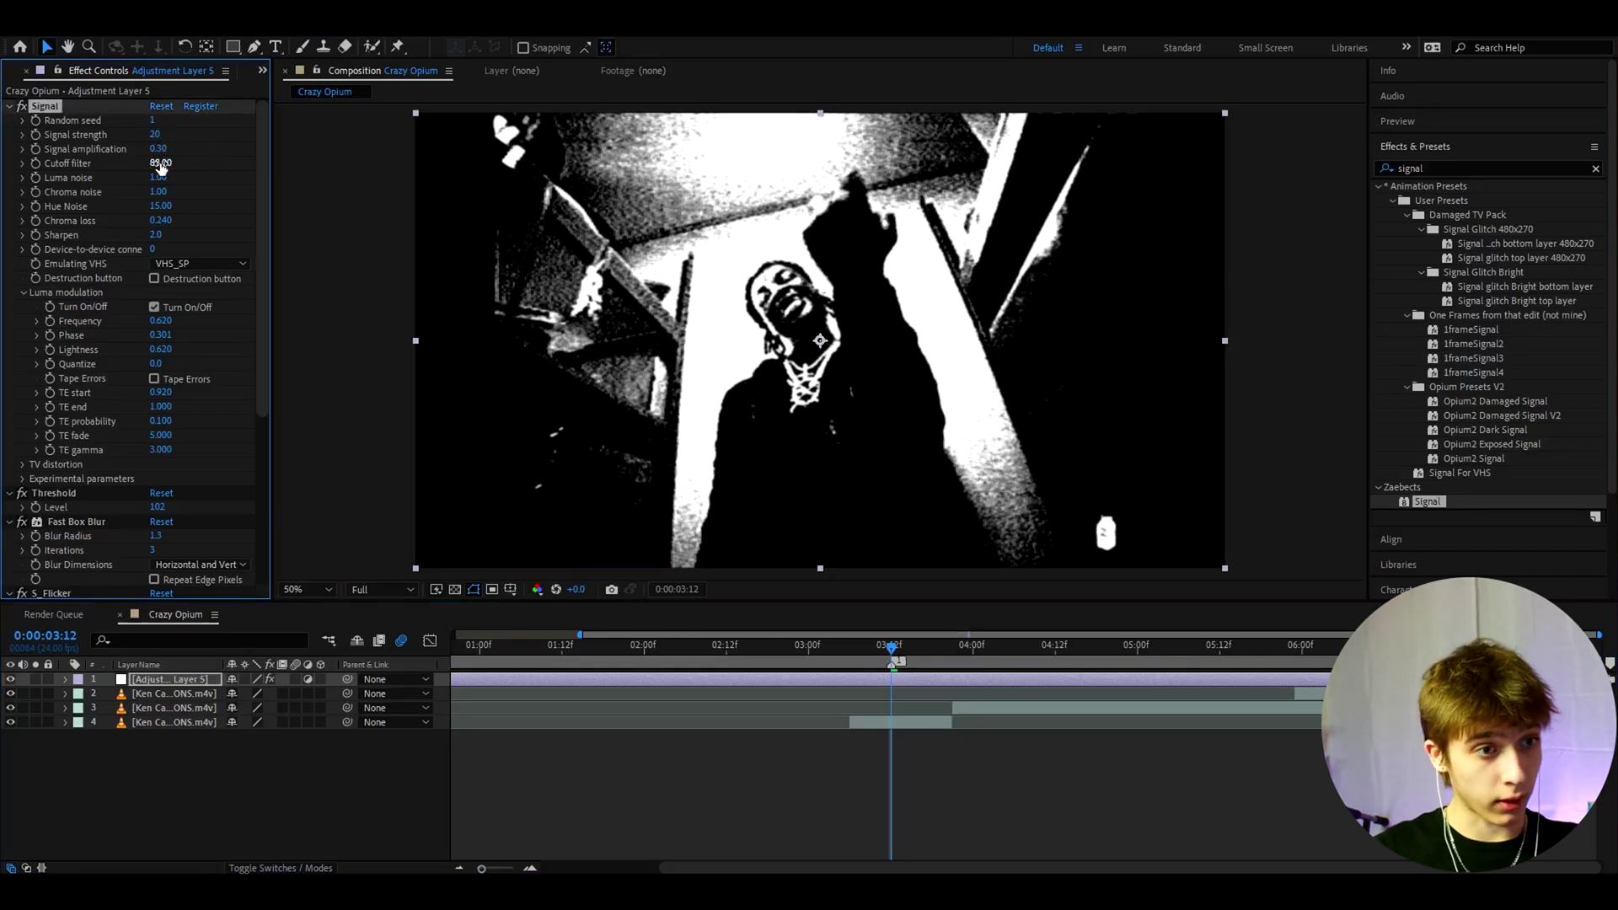
pyautogui.click(159, 161)
pyautogui.write('4000')
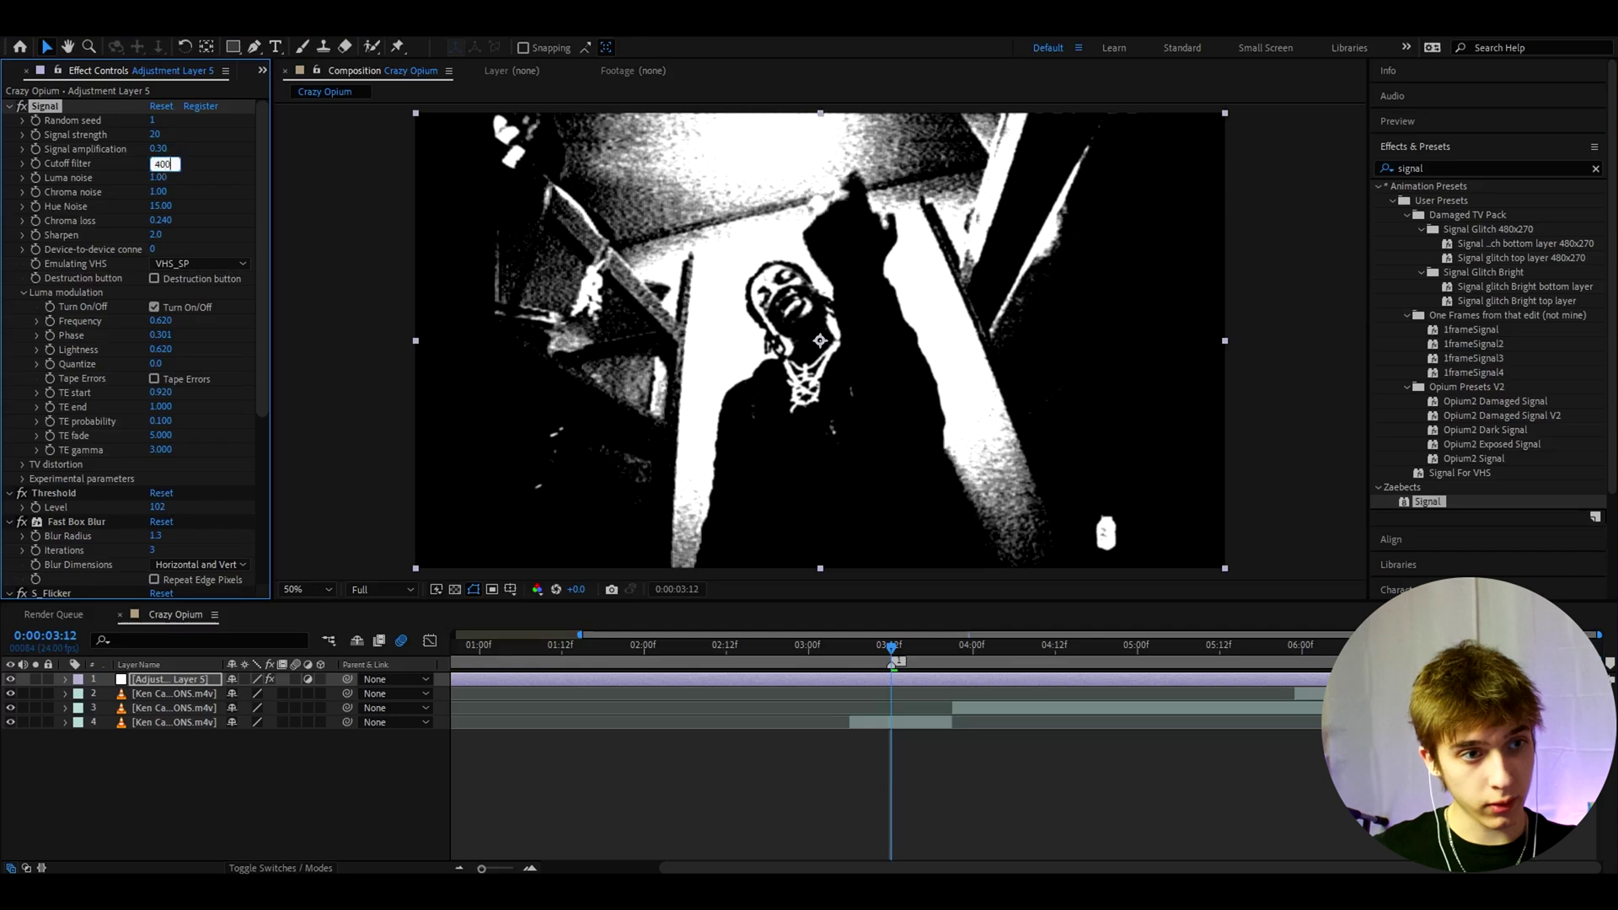
pyautogui.press('Tab')
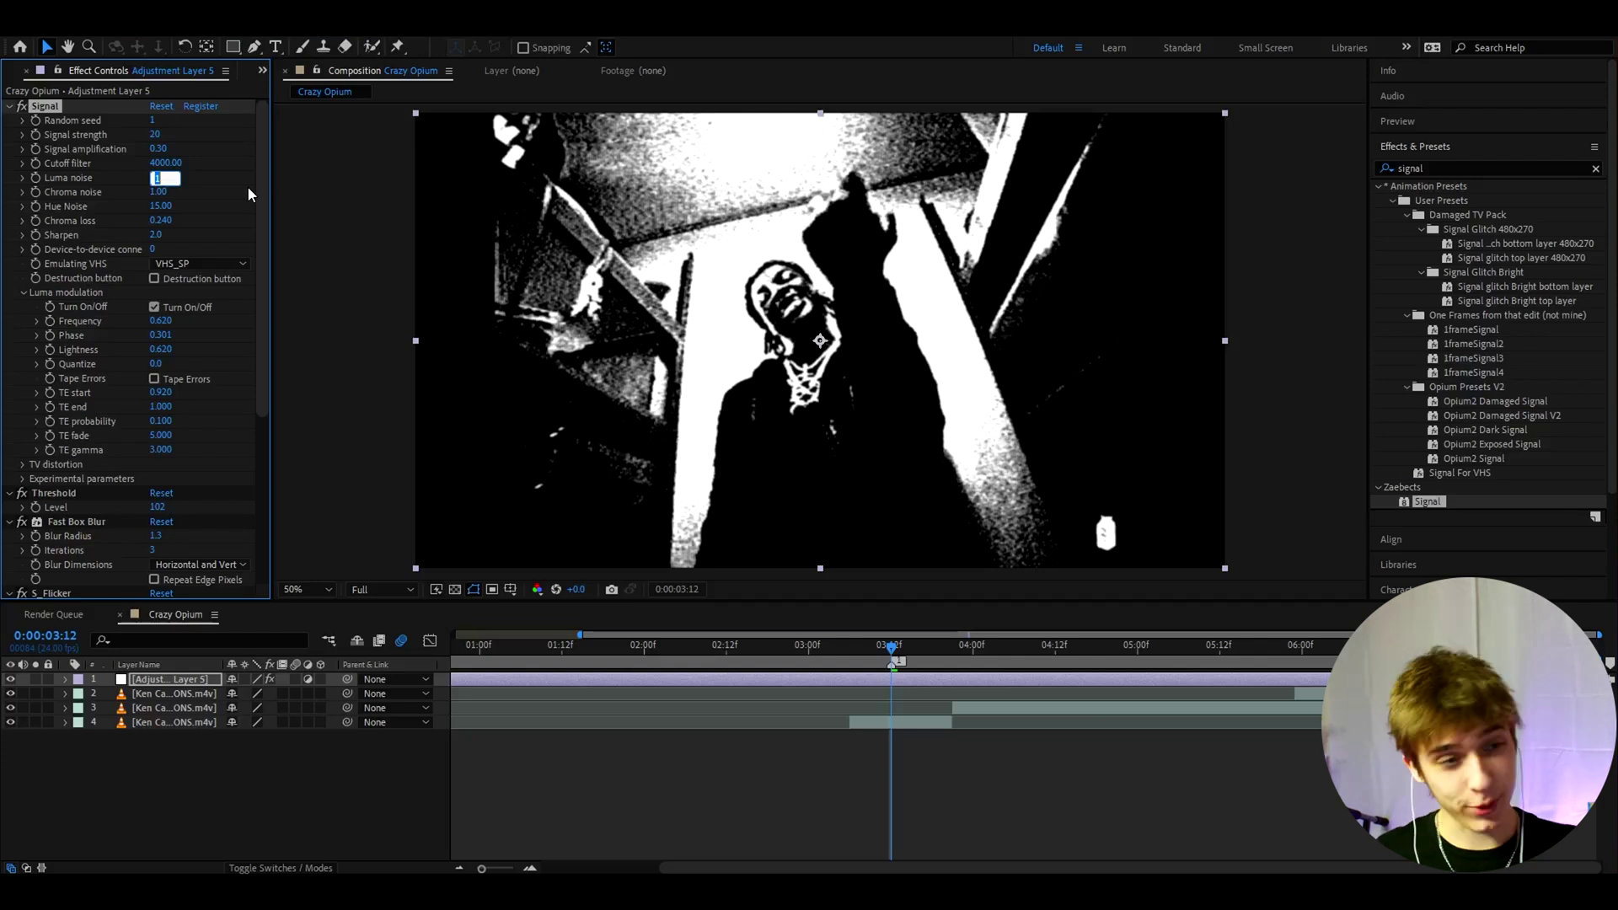
pyautogui.write('20')
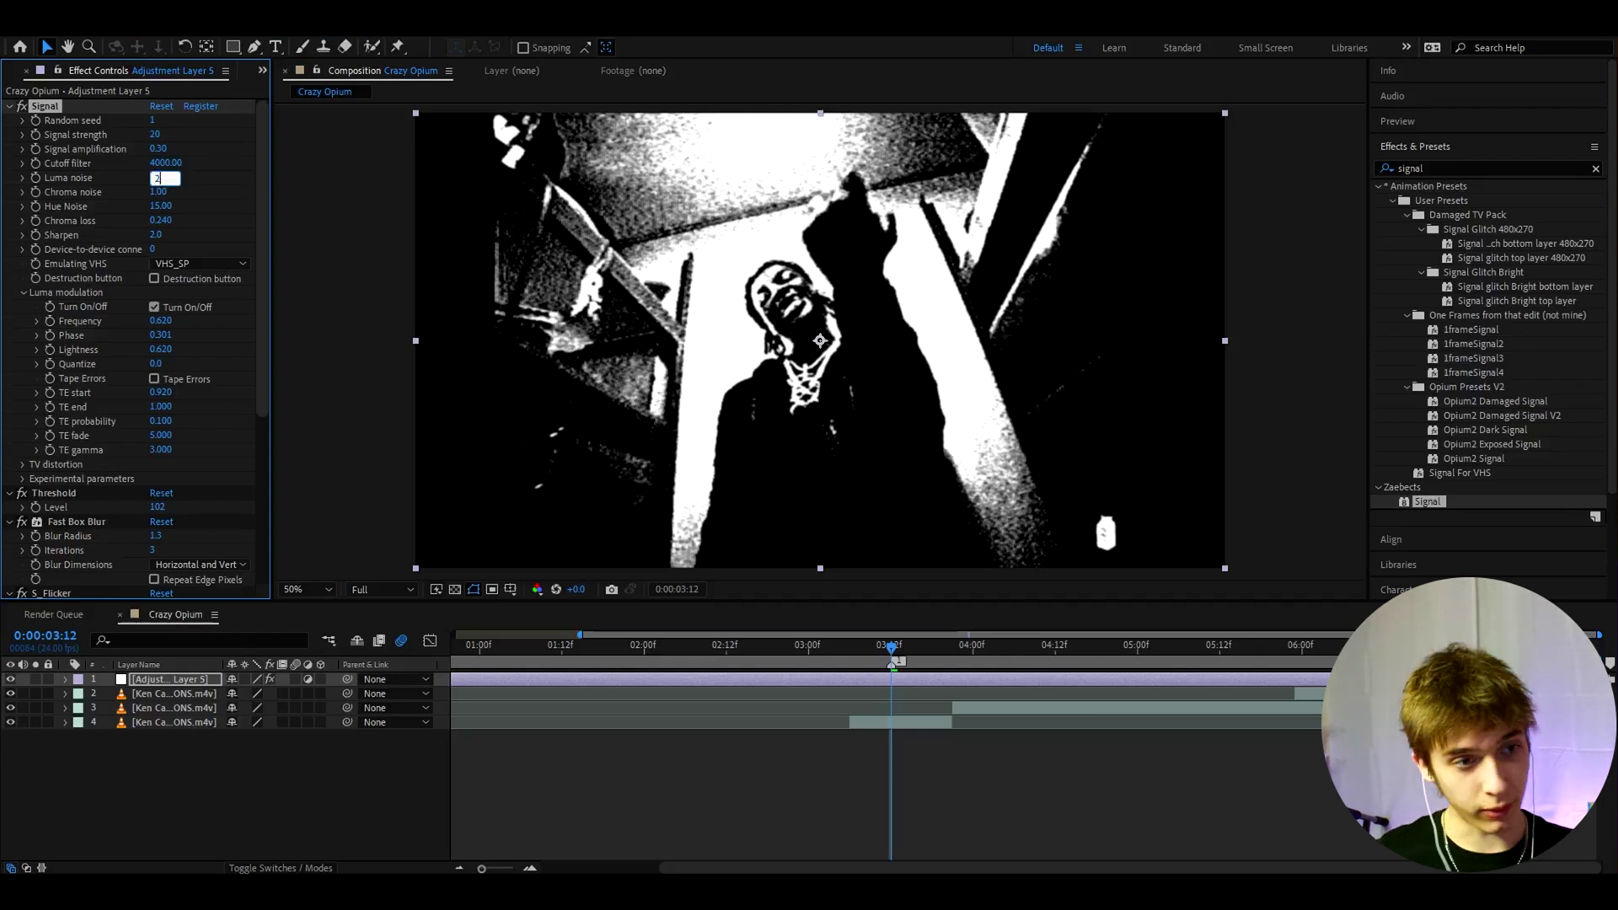
pyautogui.press('Return')
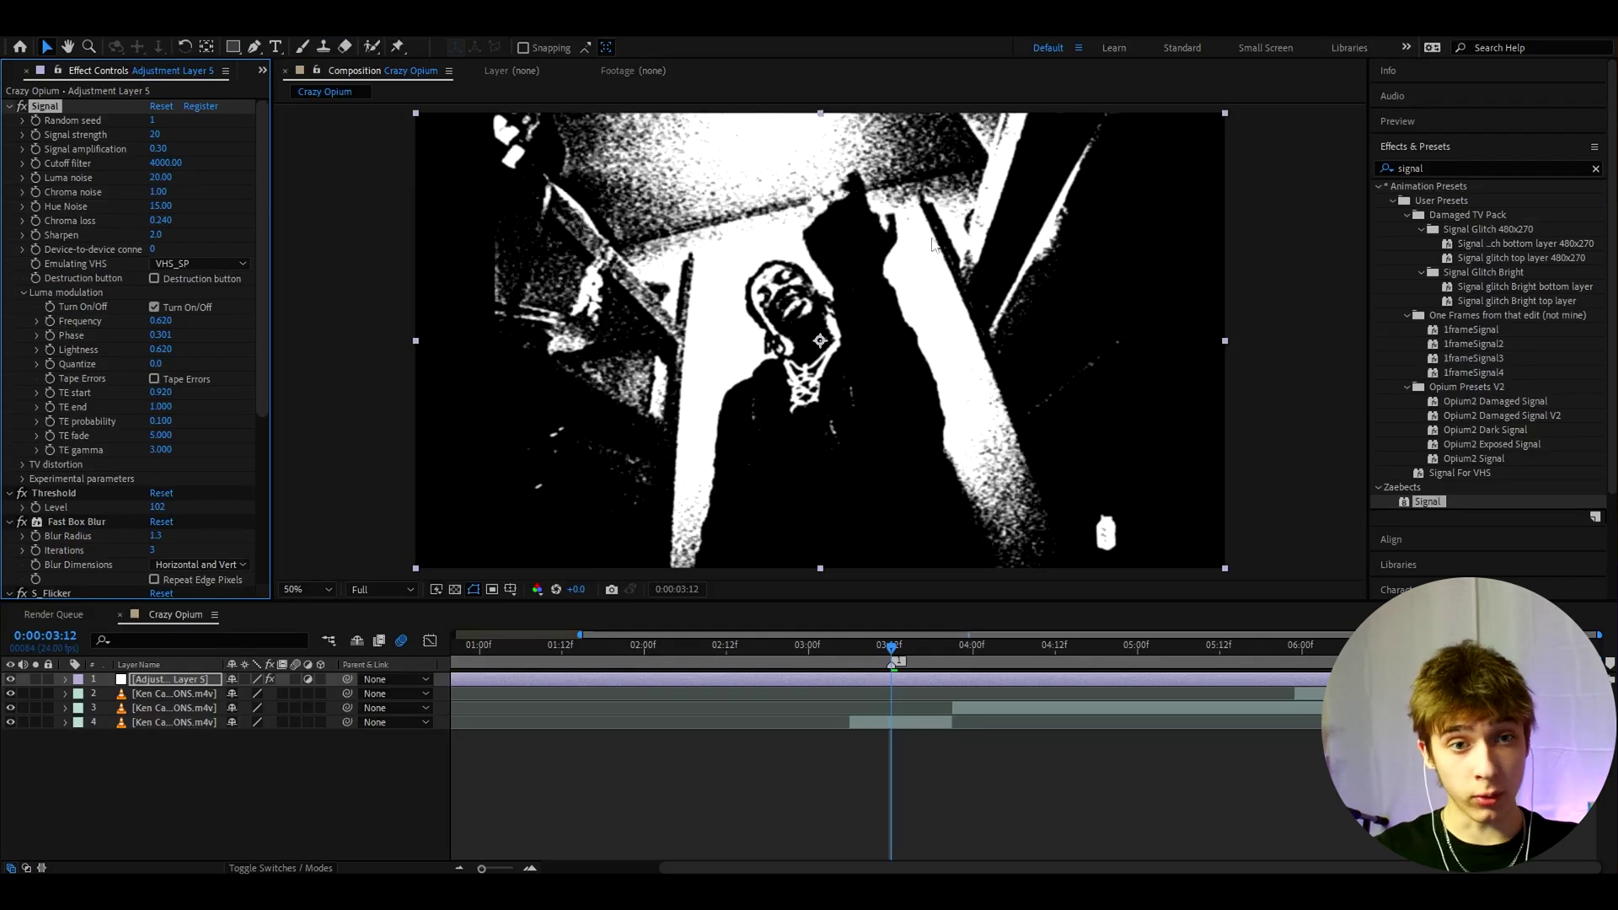
pyautogui.click(160, 206)
pyautogui.write('102')
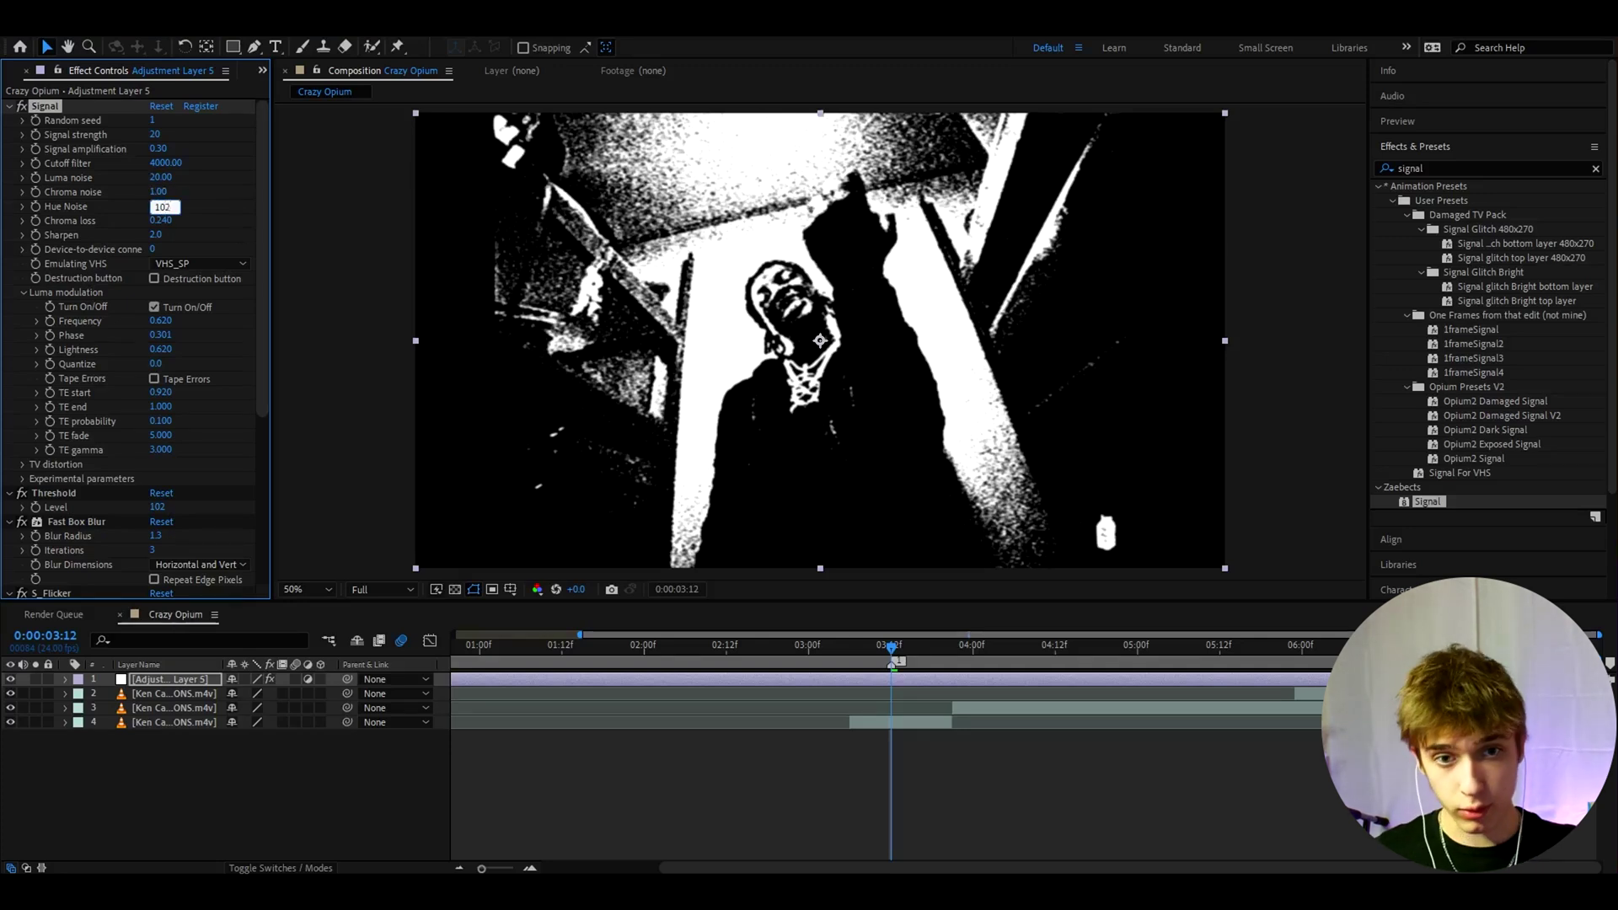
pyautogui.press('Return')
pyautogui.click(159, 220)
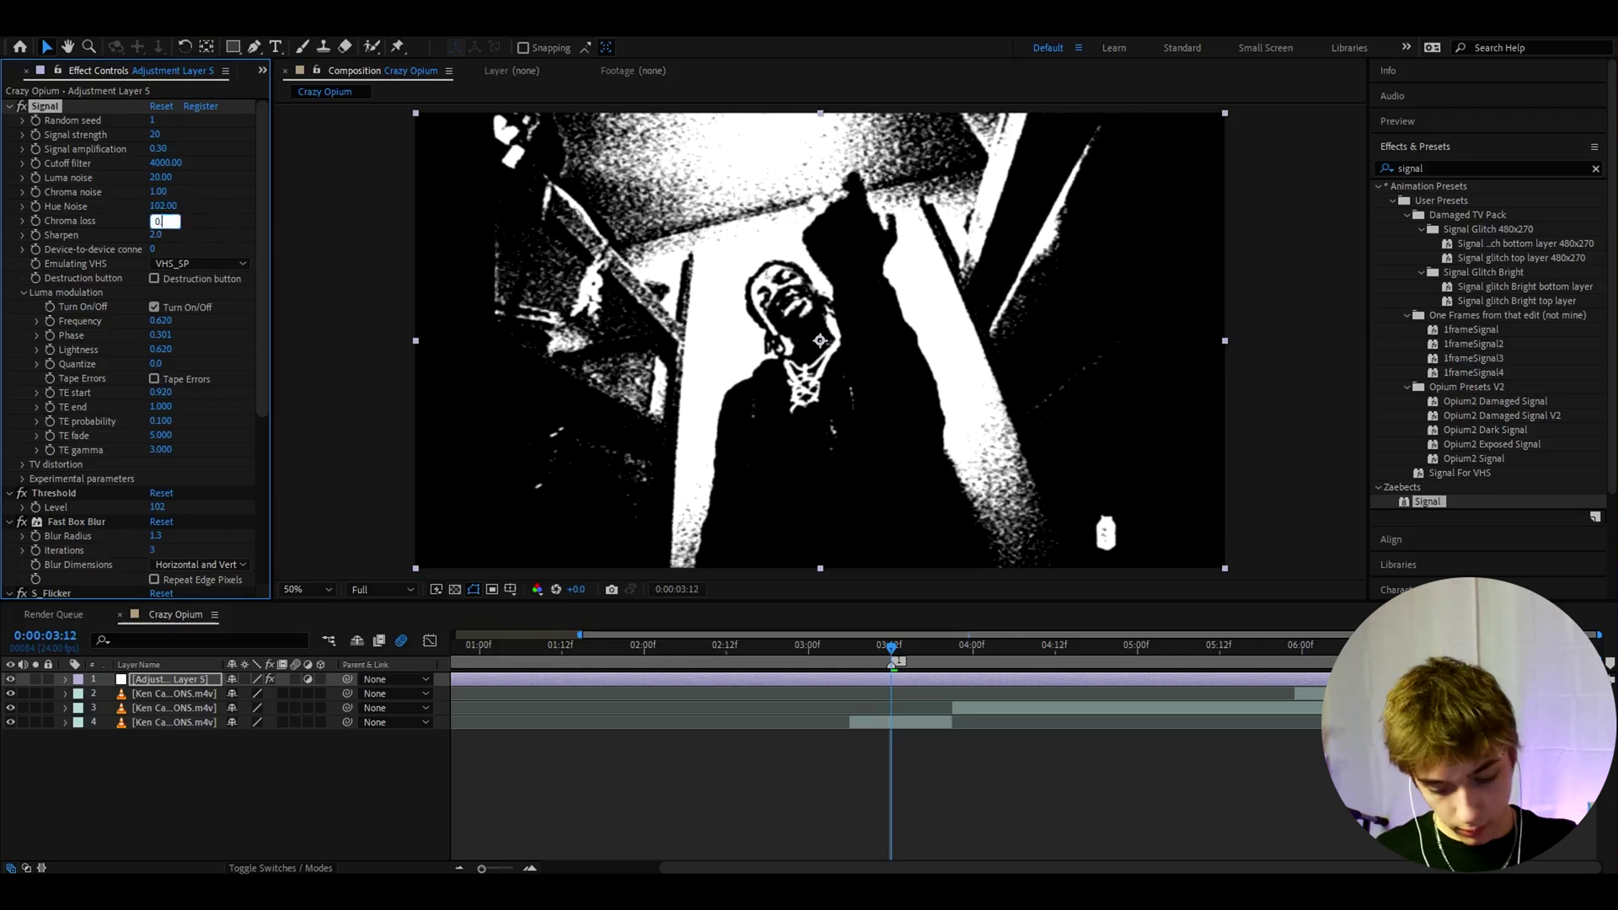
pyautogui.write('.8')
pyautogui.press('Return')
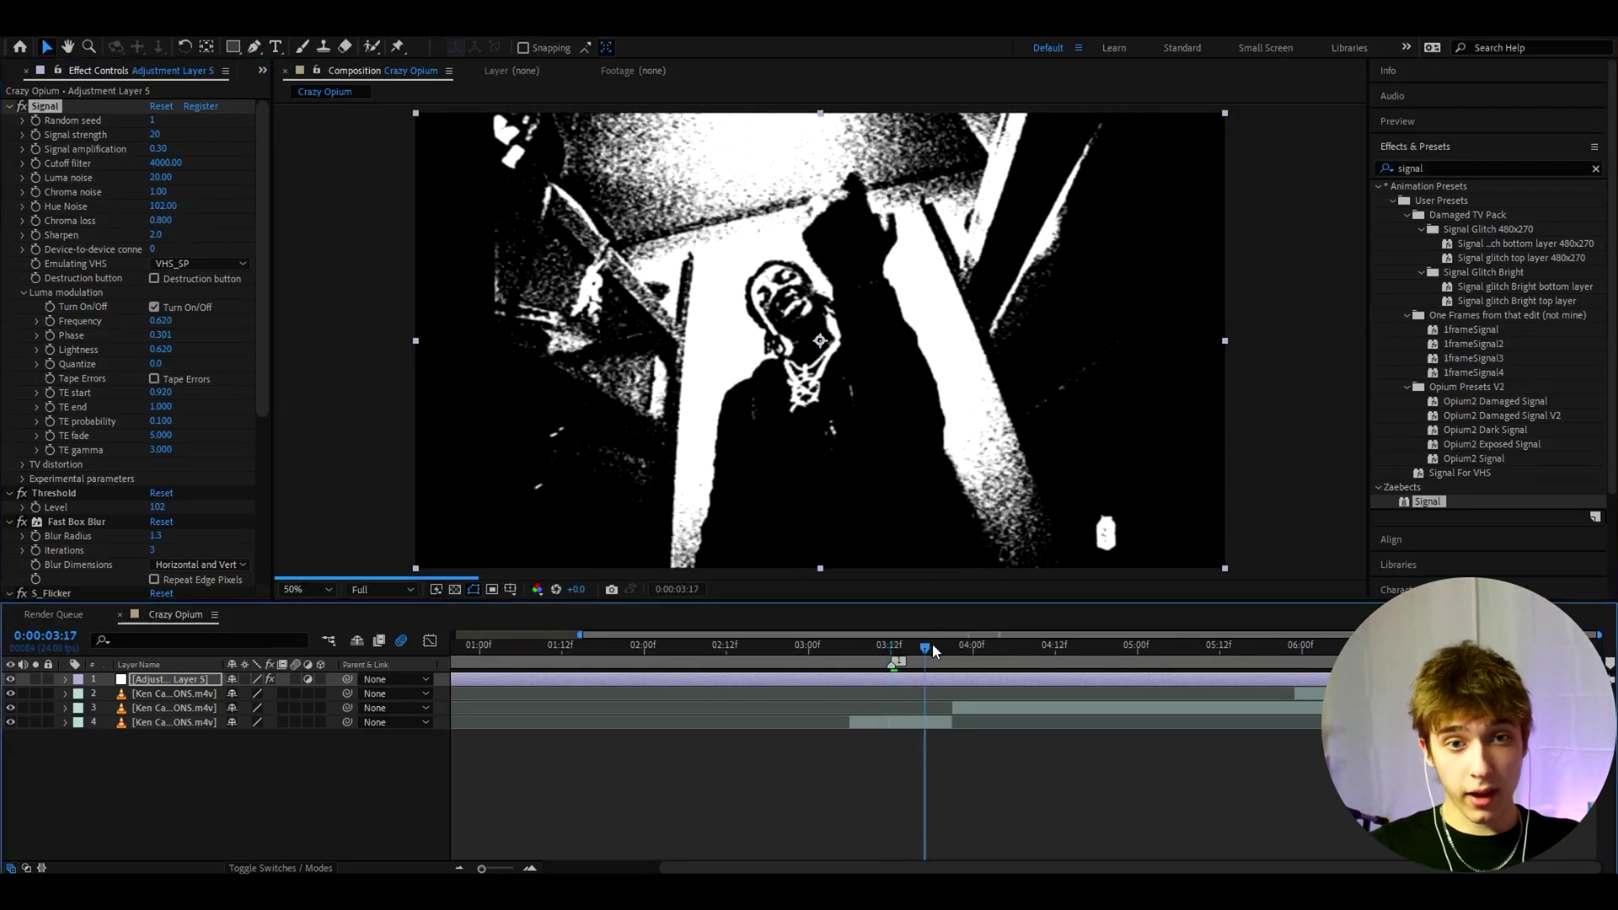
# Preview the look on several later frames, then return to 03:12.
pyautogui.click(1063, 647)
pyautogui.click(1123, 647)
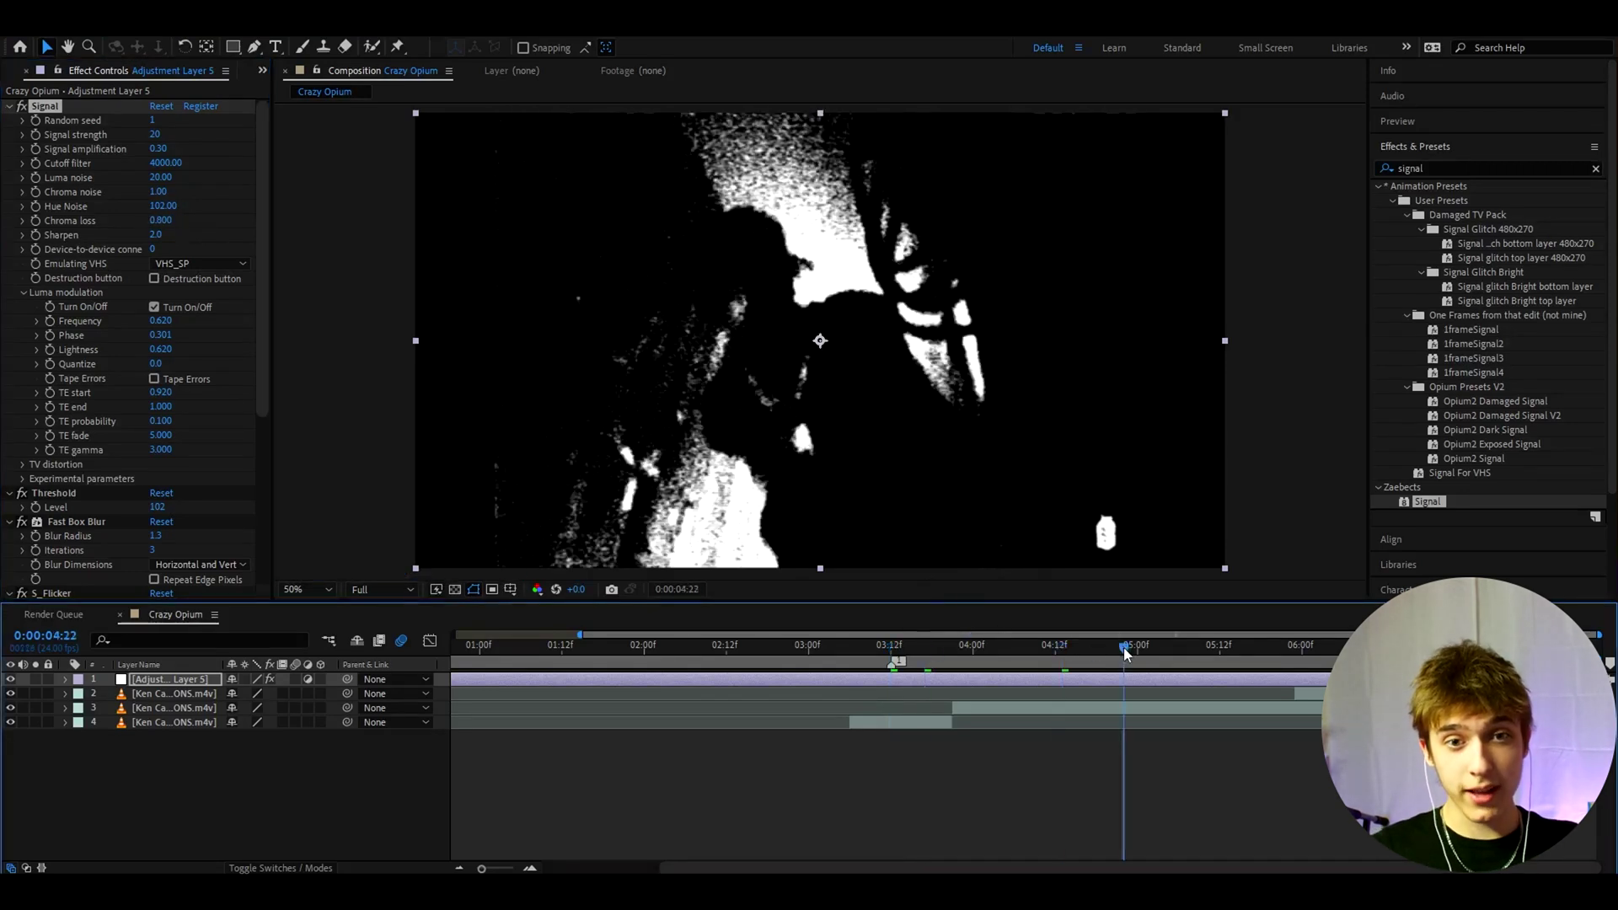
pyautogui.click(986, 652)
pyautogui.click(1014, 652)
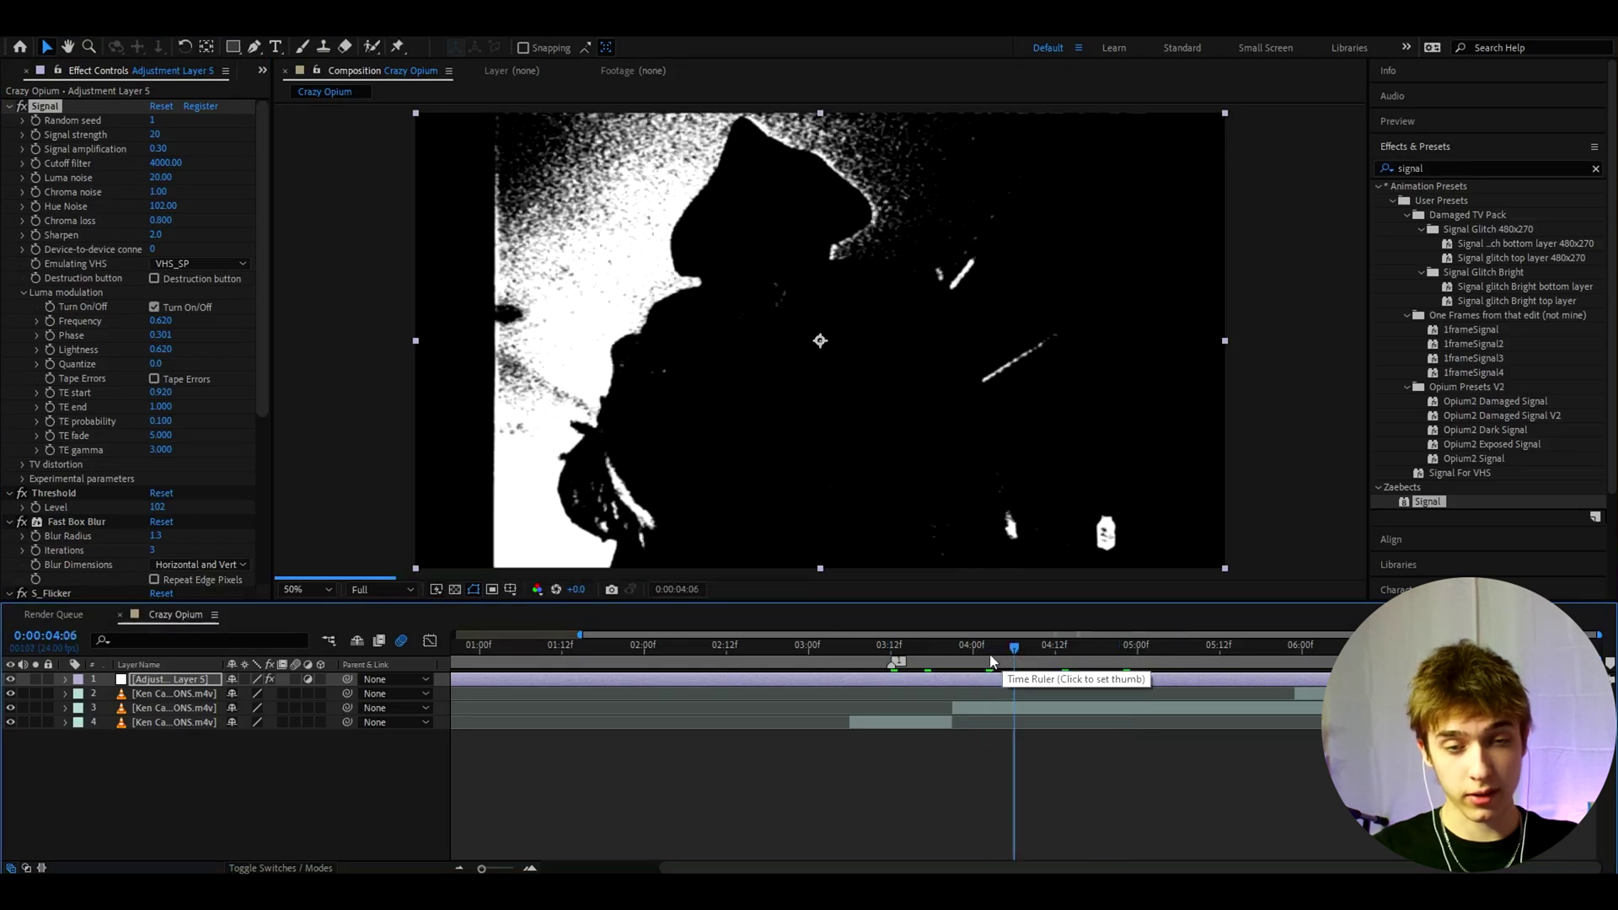
pyautogui.click(890, 652)
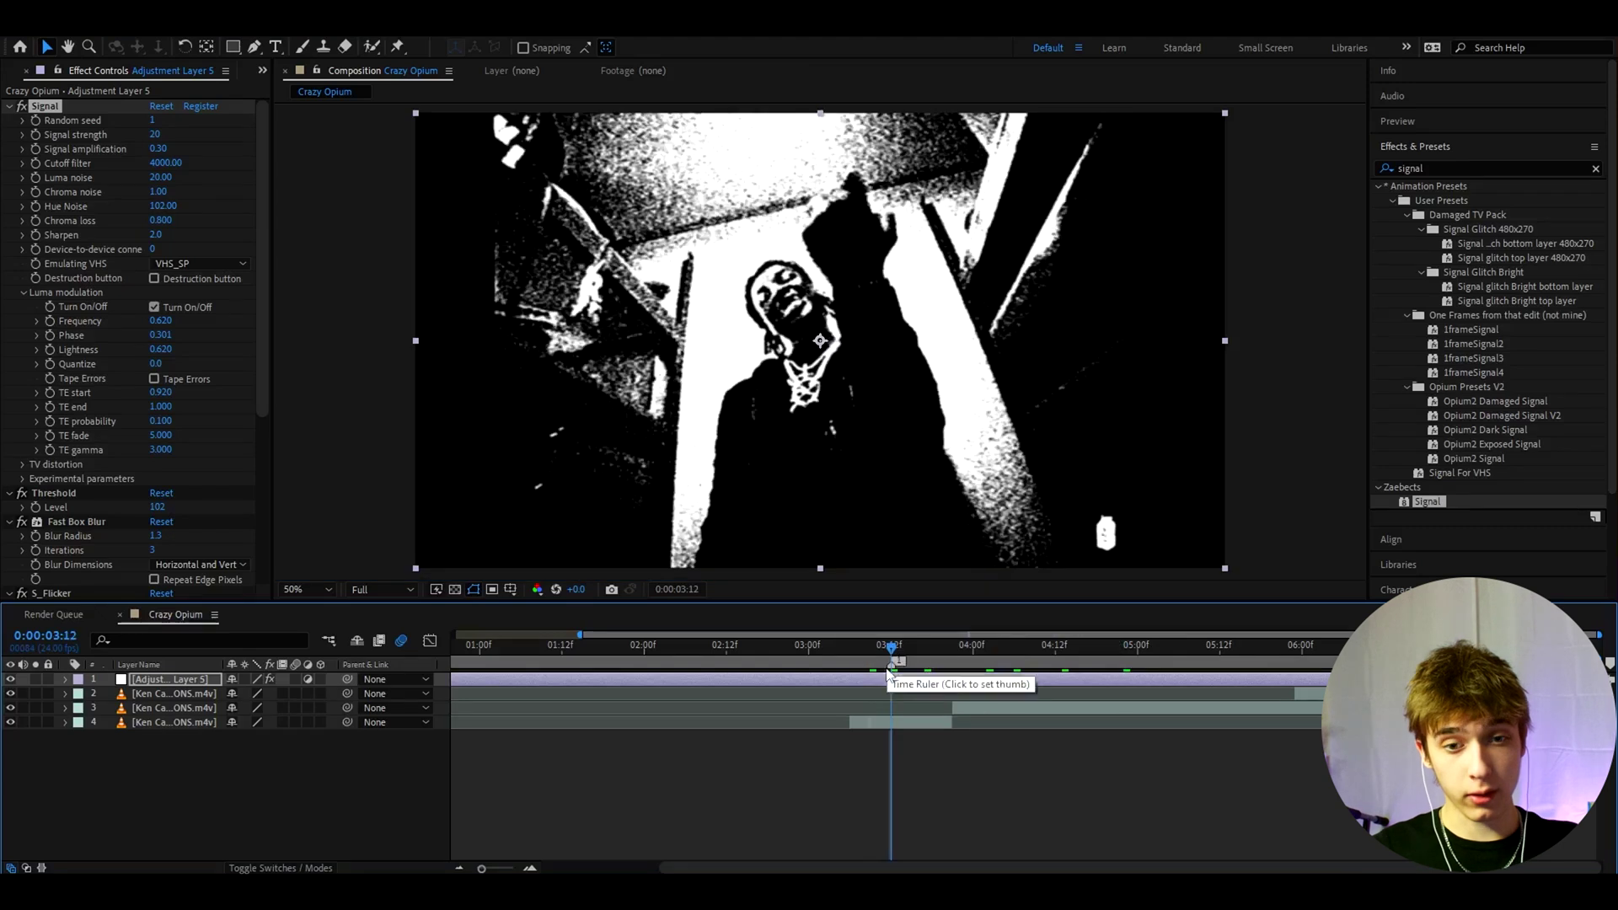
pyautogui.click(878, 671)
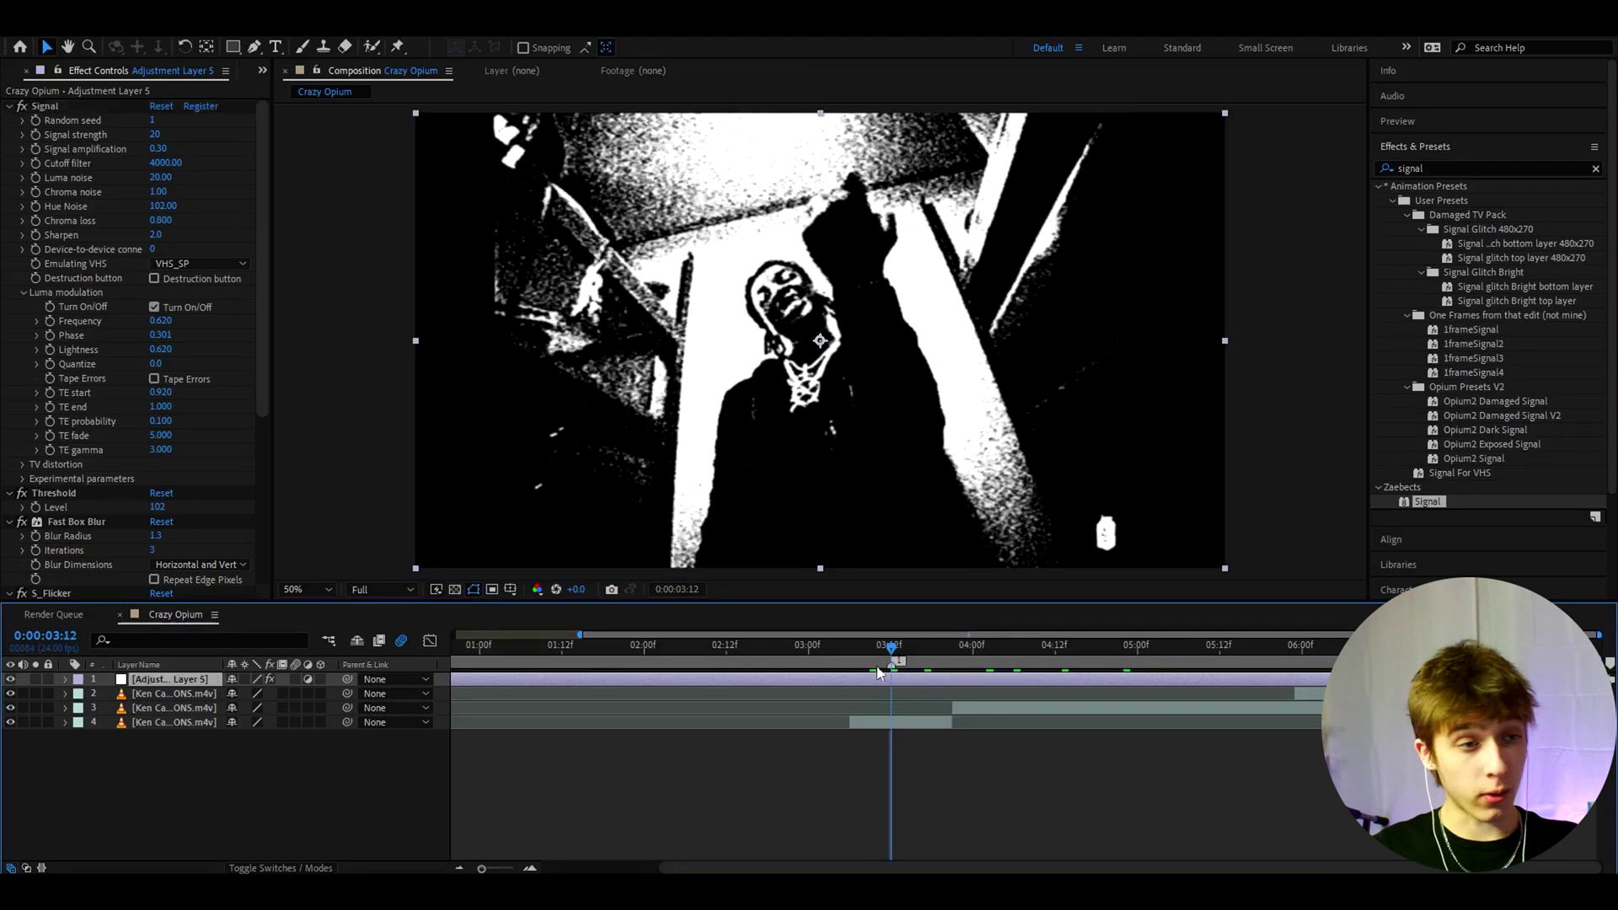
# Select all the adjustment layer's effects and save them as the Crazy Opium animation preset.
pyautogui.click(45, 104)
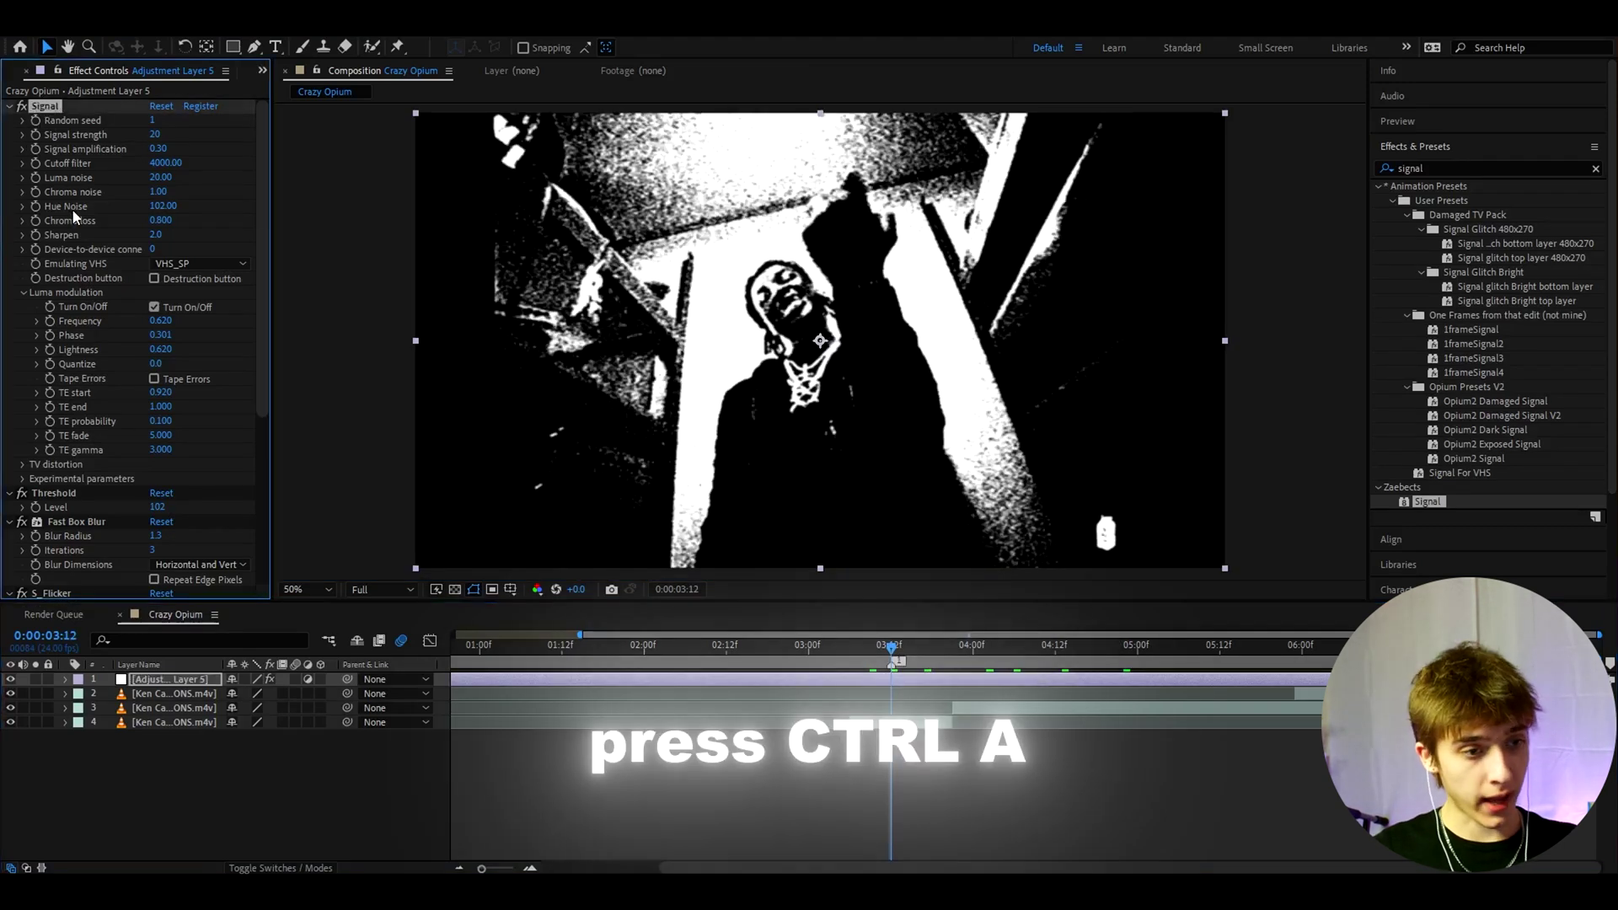
pyautogui.hotkey('ctrl', 'a')
pyautogui.click(225, 18)
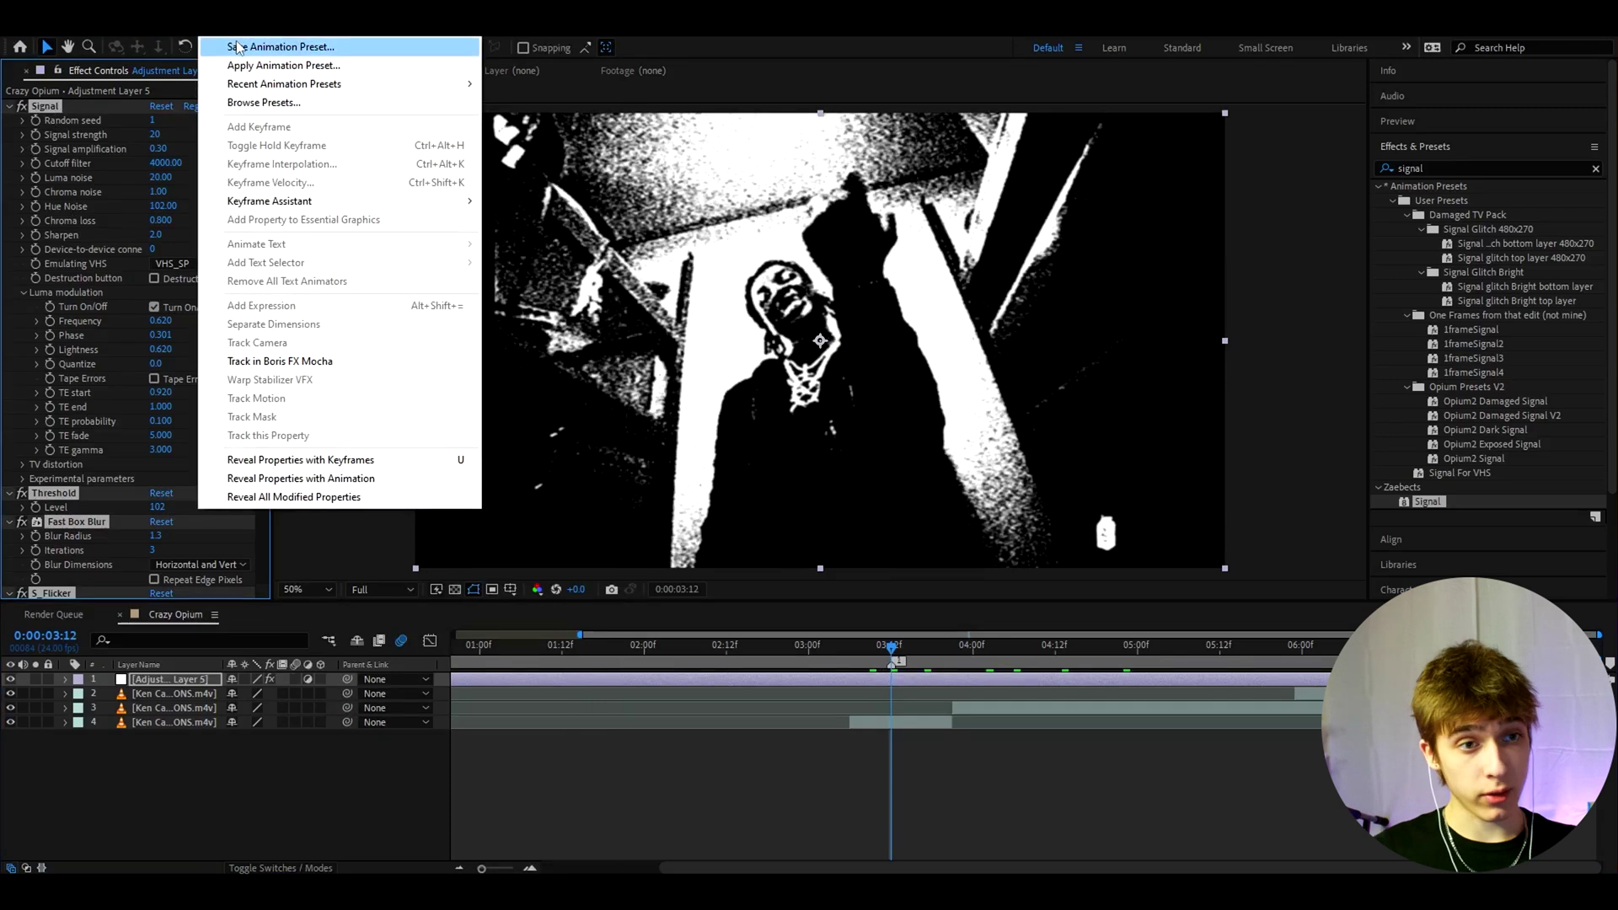
pyautogui.click(238, 46)
pyautogui.write('Crazy Opium E')
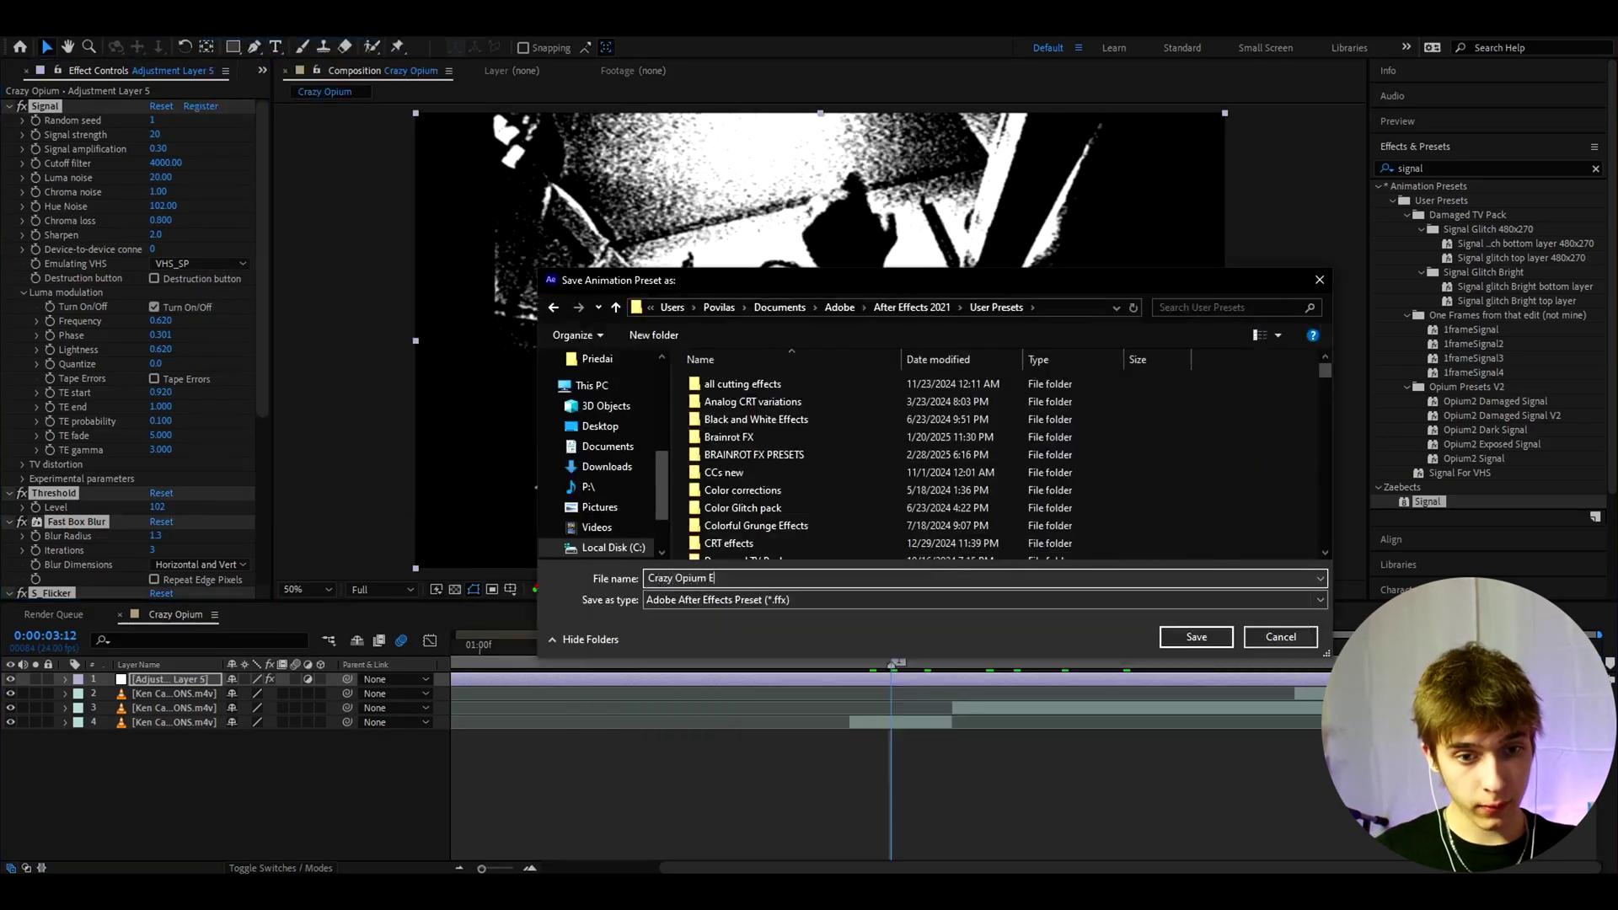
pyautogui.write('ct')
pyautogui.click(1182, 637)
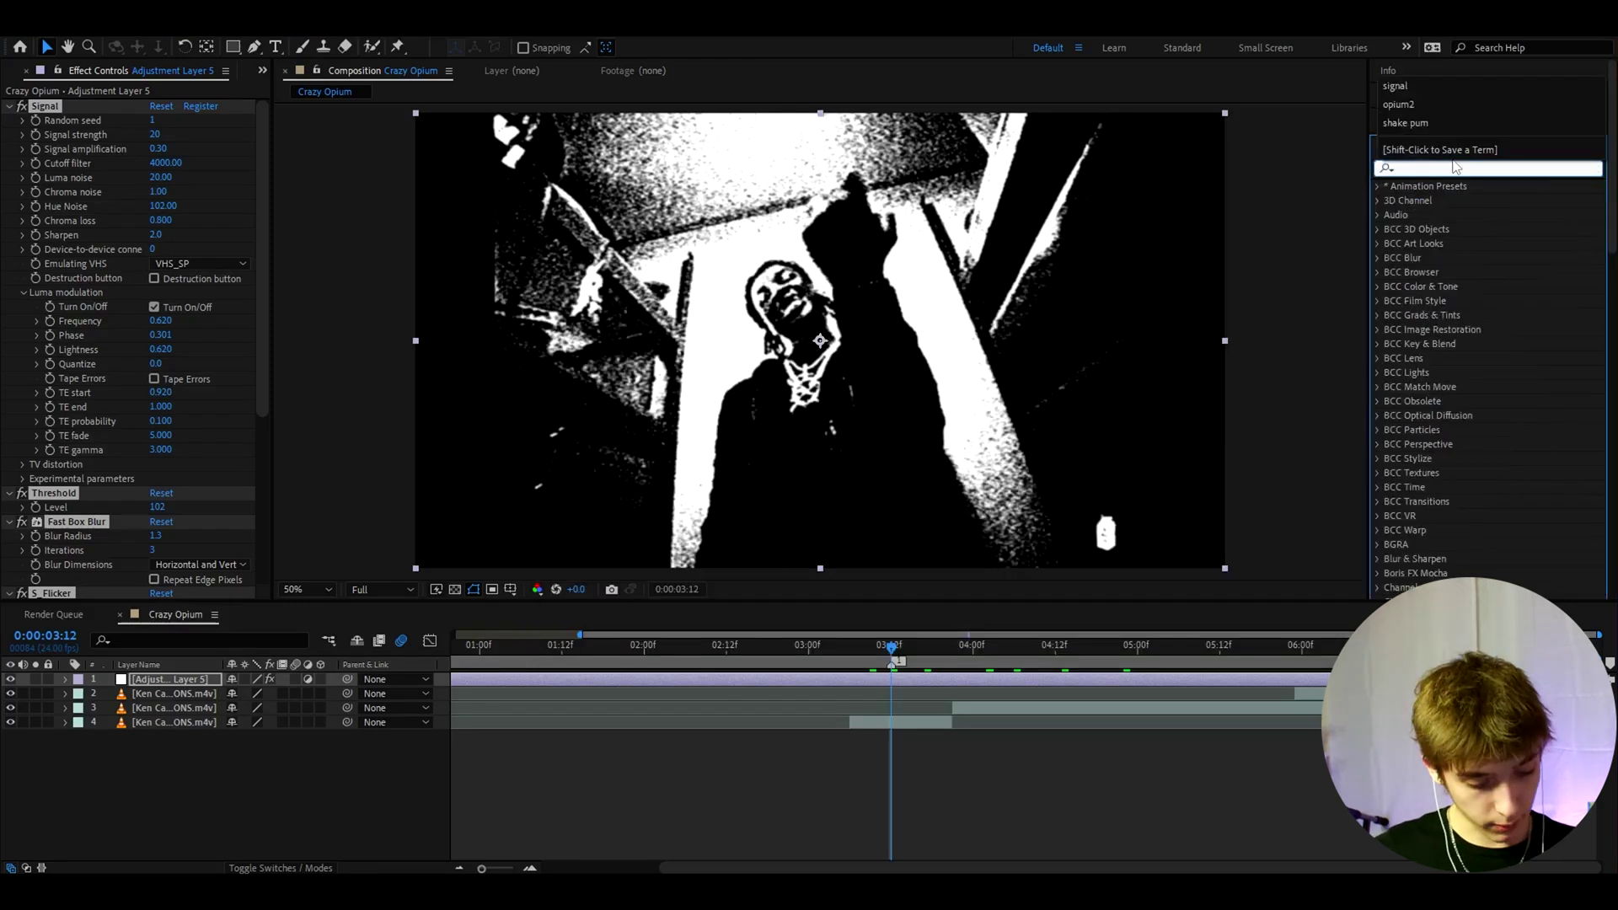
pyautogui.write('crazy o')
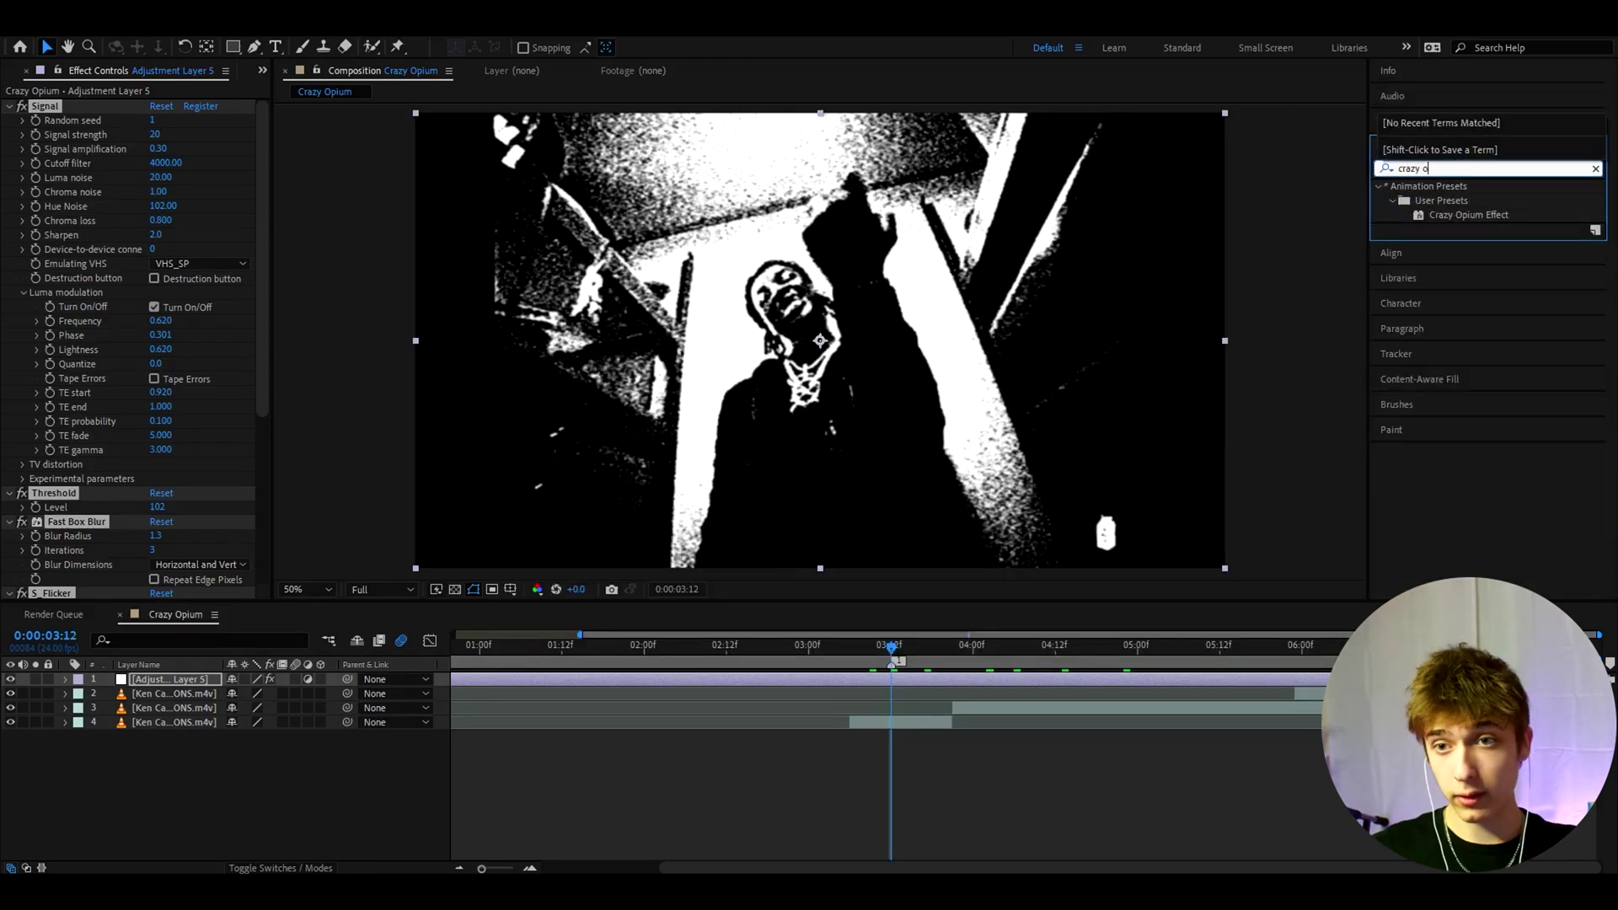
# Review the Crazy Opium preset and effects, then hide its adjustment layer to show raw footage.
pyautogui.click(1469, 216)
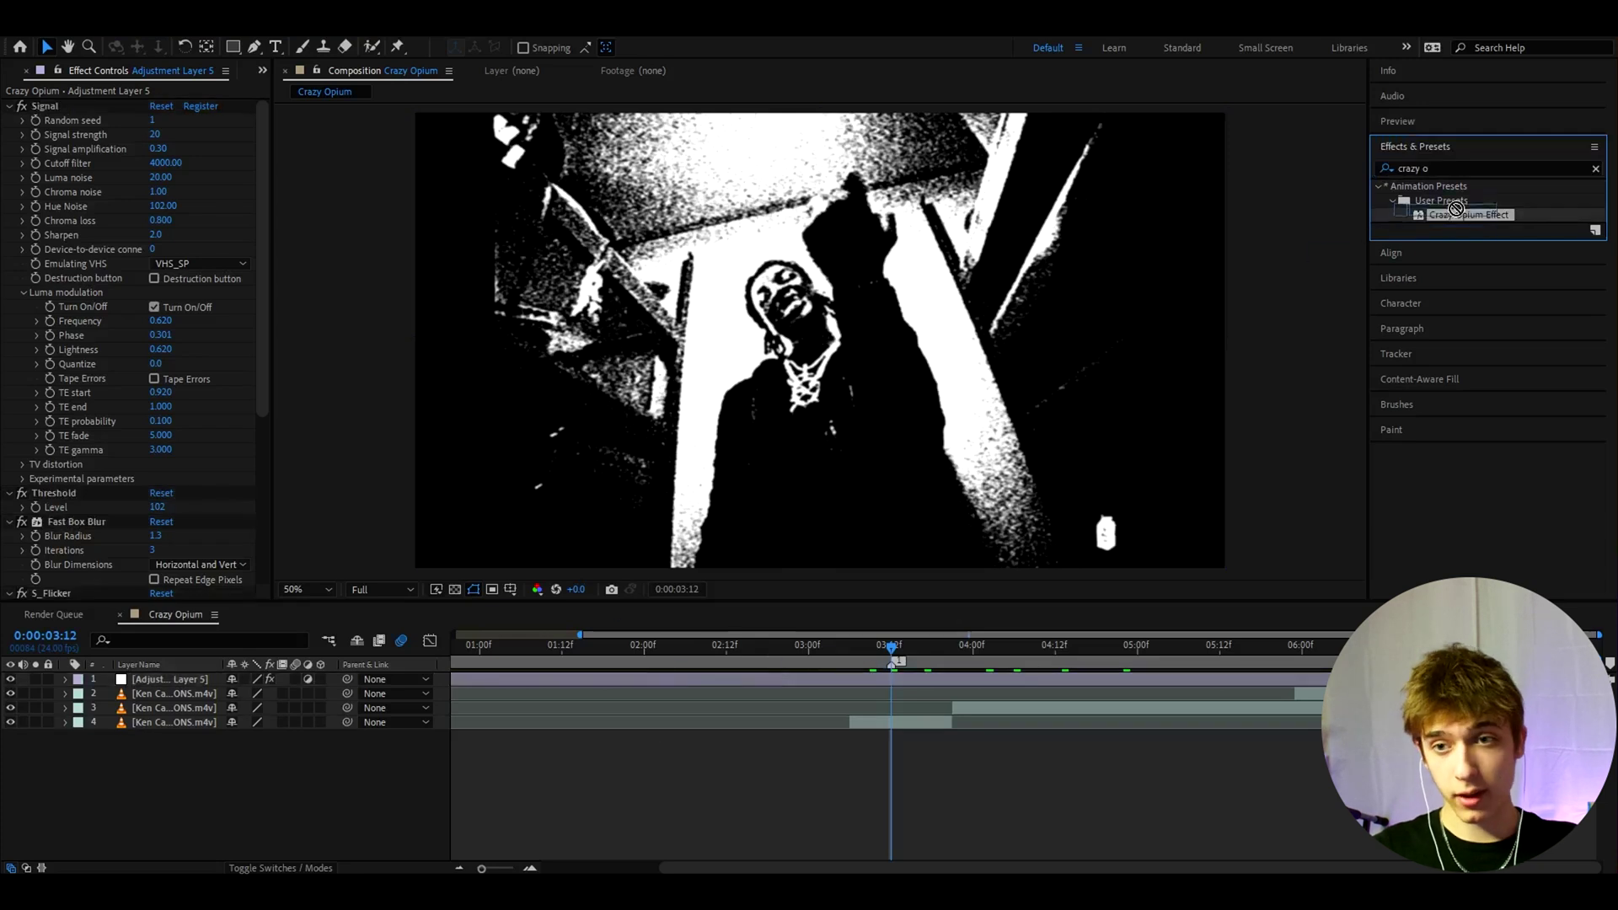
pyautogui.click(886, 648)
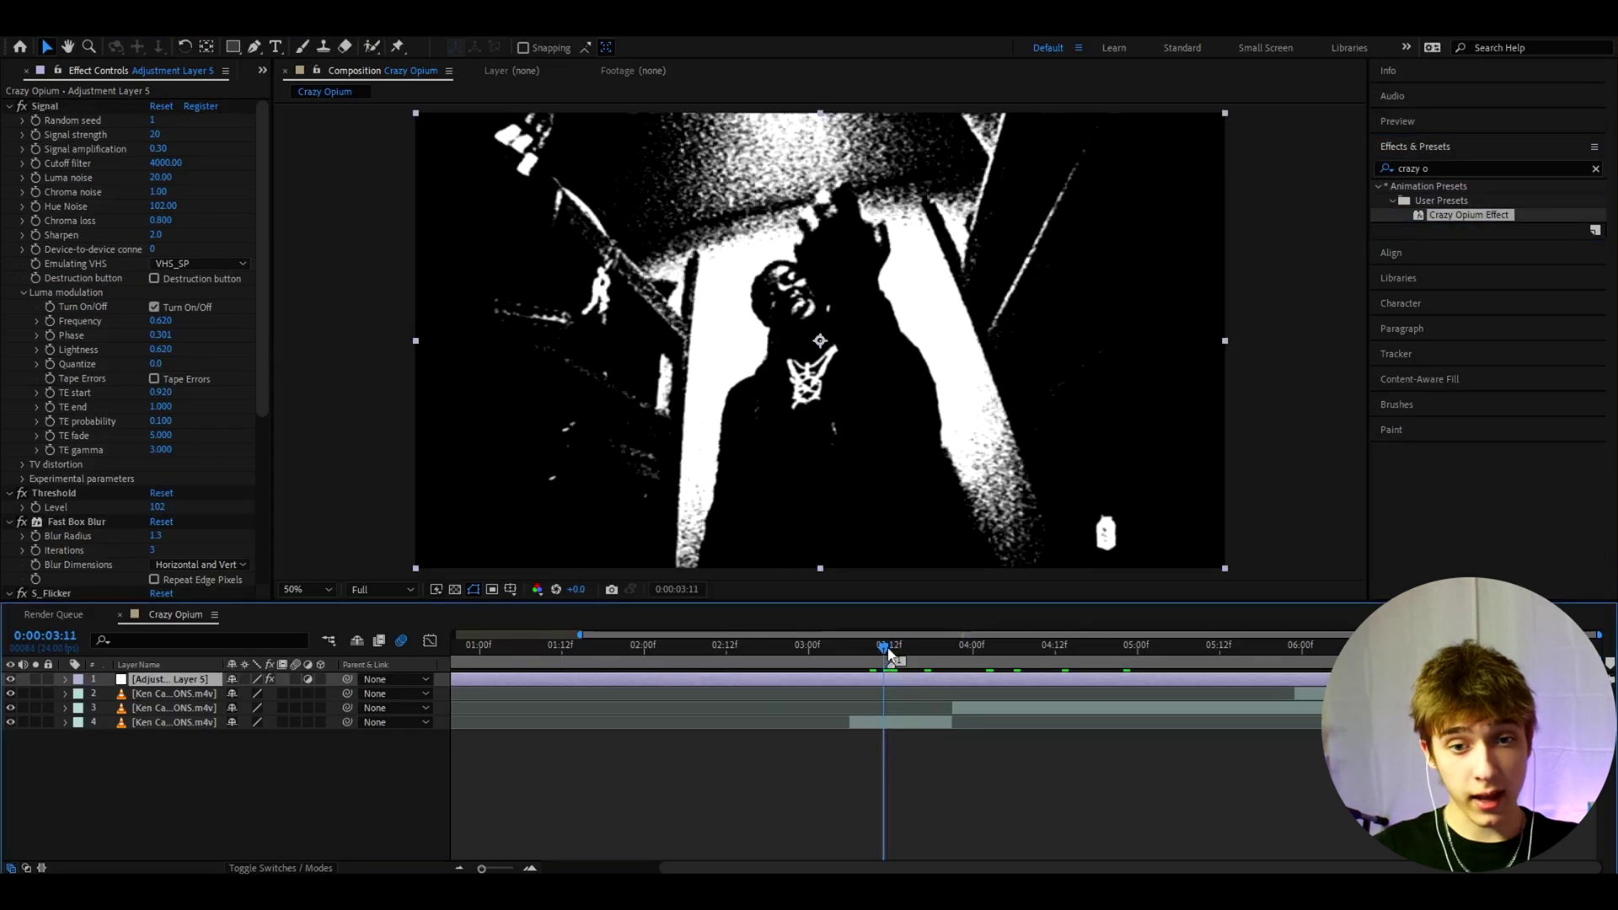
pyautogui.click(889, 654)
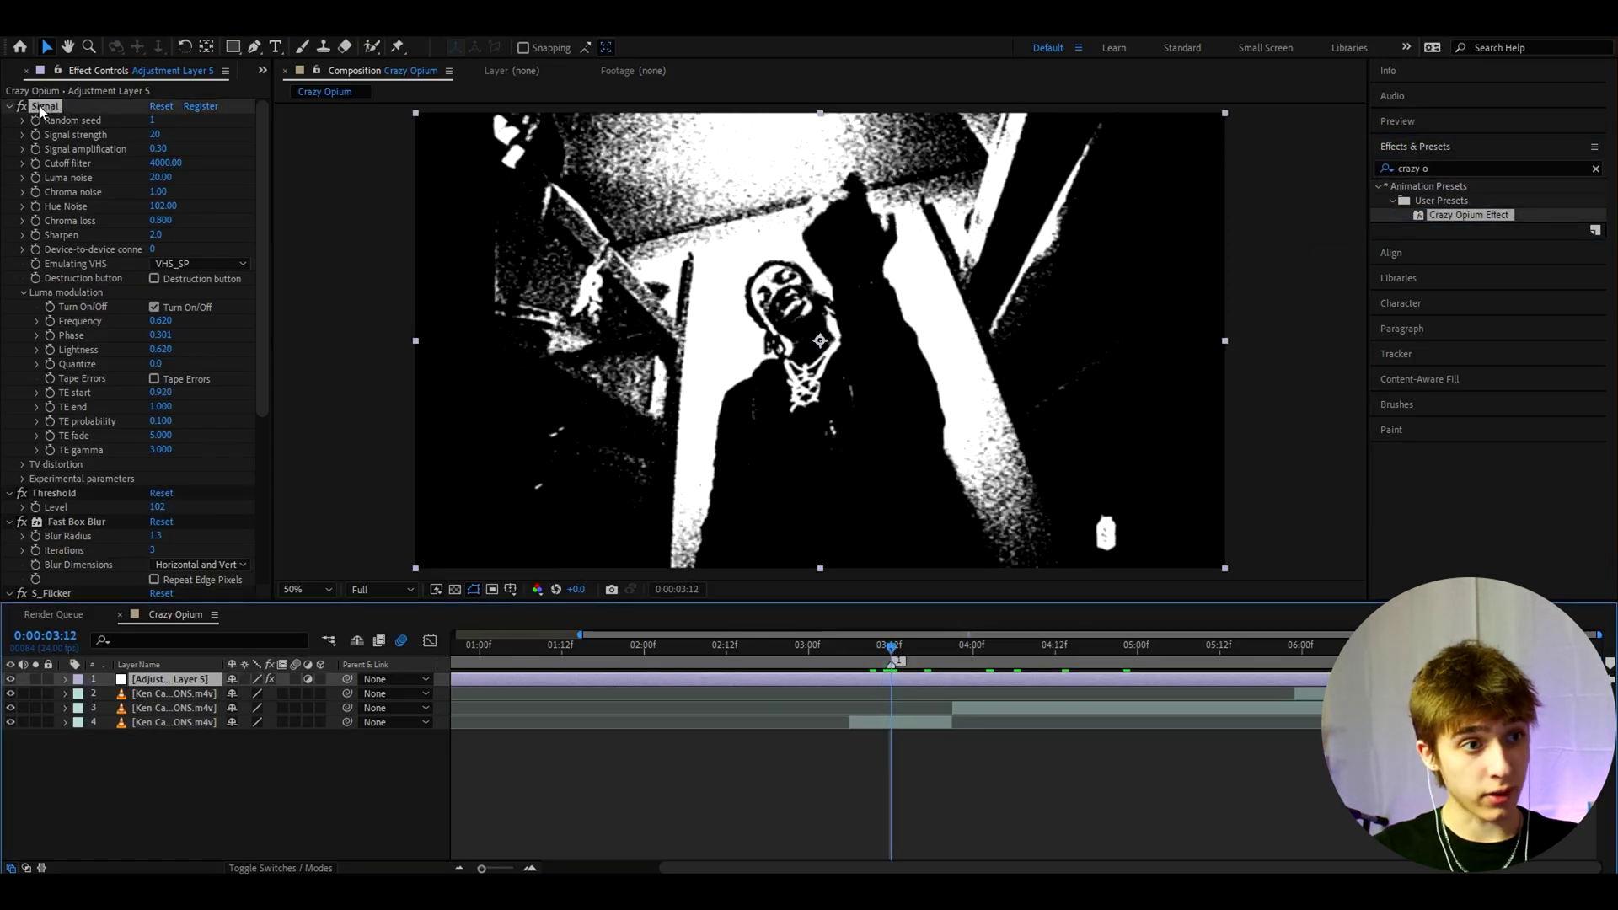
pyautogui.scroll(-5, 72, 364)
pyautogui.click(60, 366)
pyautogui.scroll(1, 61, 374)
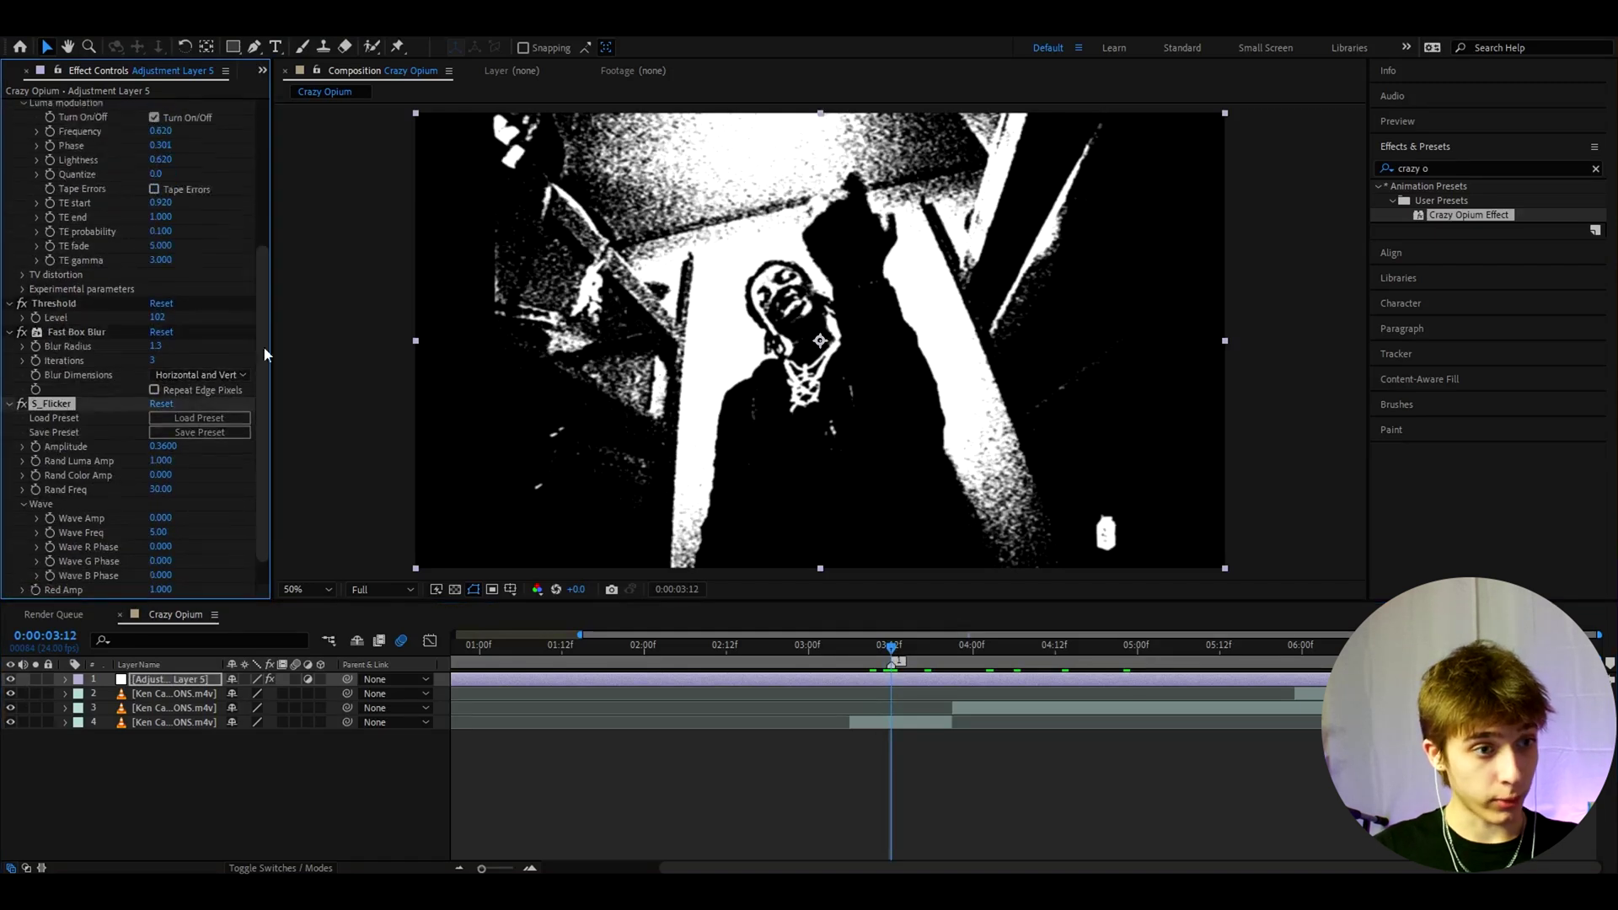
pyautogui.scroll(4, 61, 380)
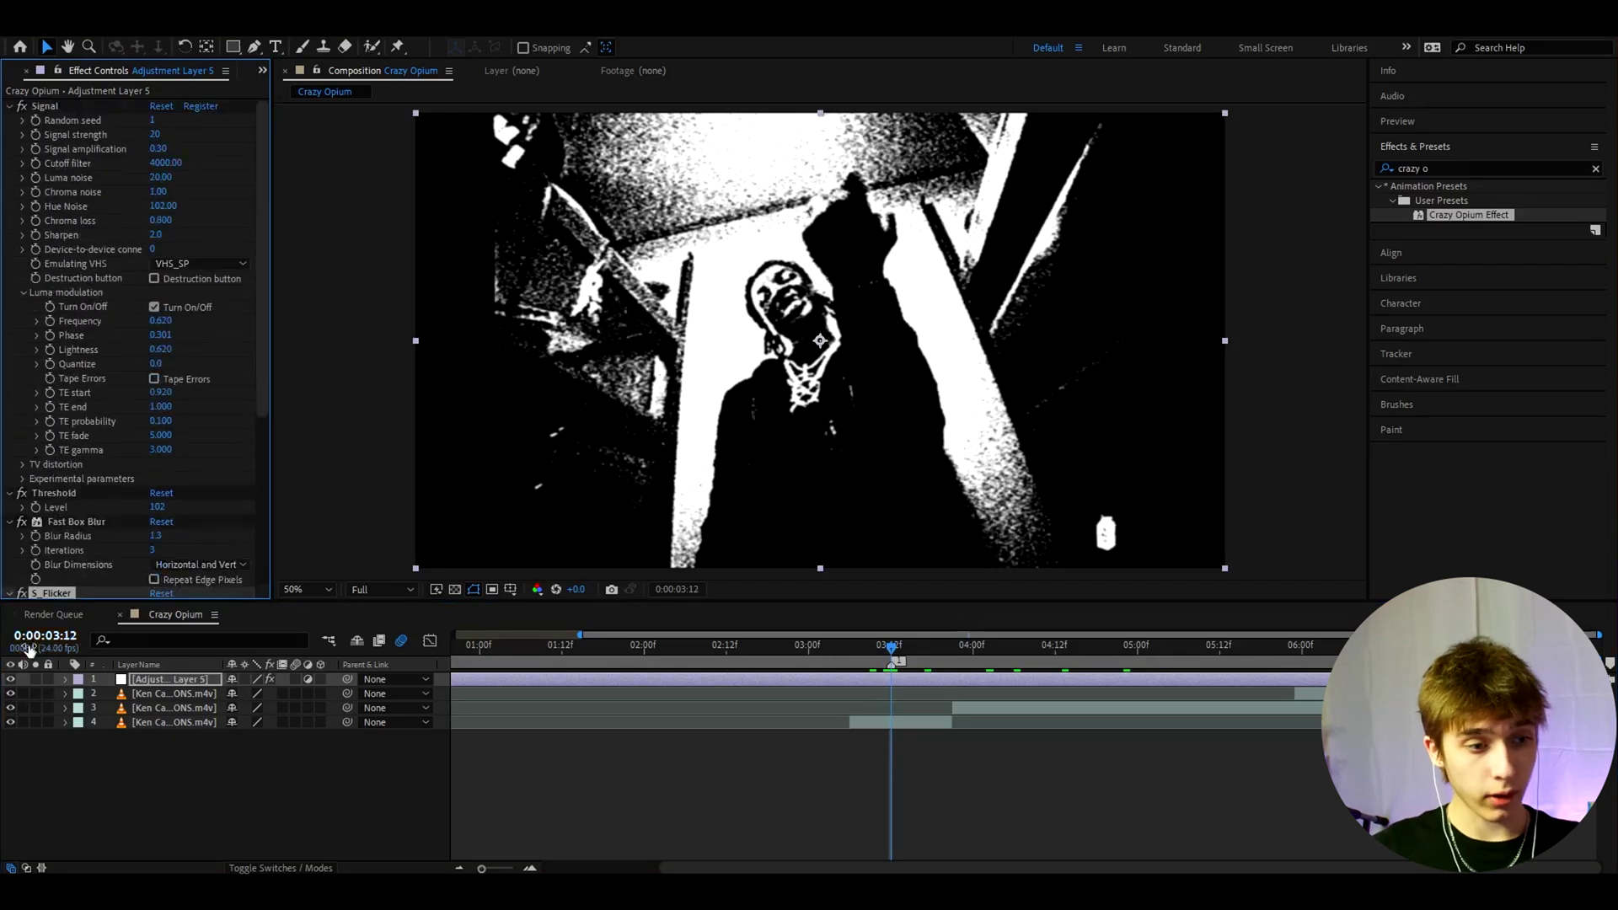
pyautogui.click(306, 679)
pyautogui.click(832, 679)
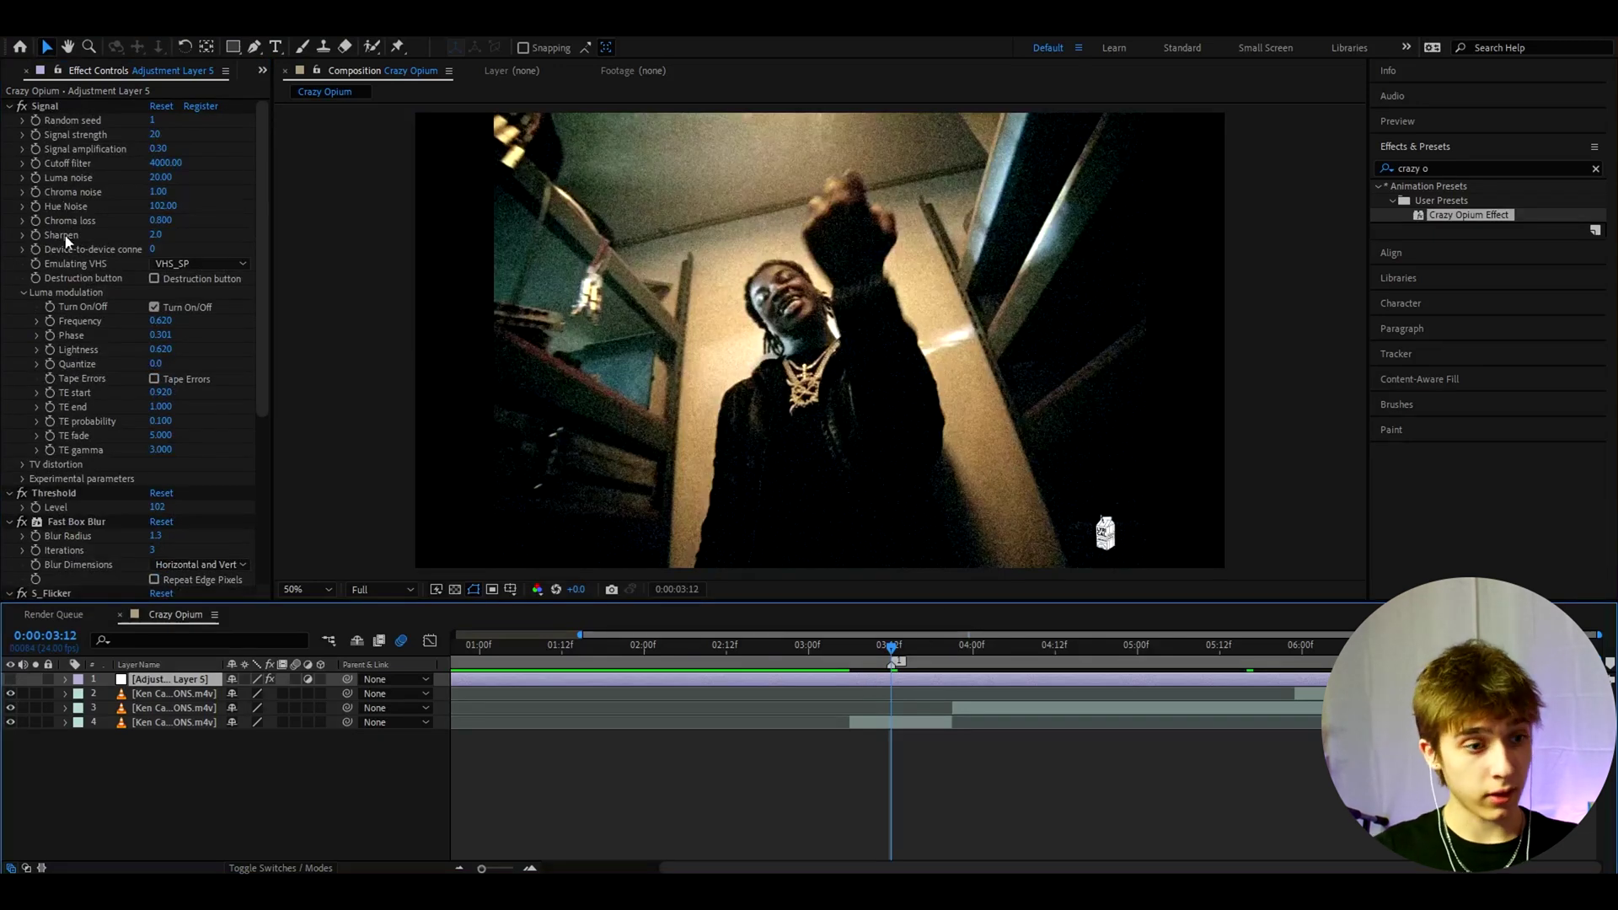
pyautogui.scroll(-3, 67, 241)
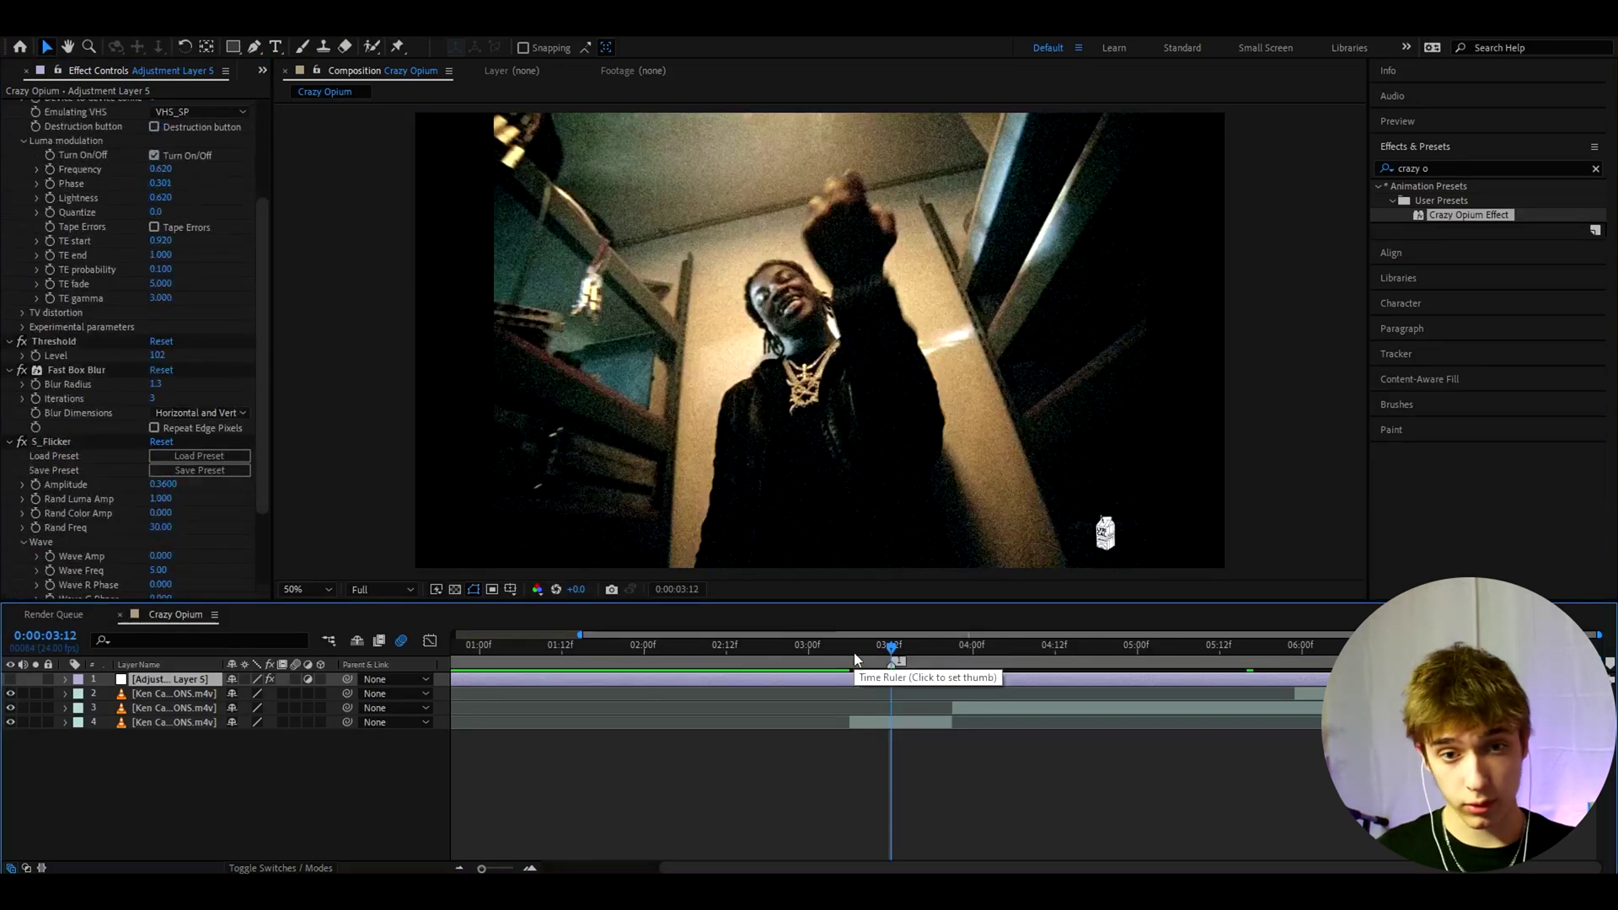
# Add a new adjustment layer and apply the Opium2 Agony preset to it.
pyautogui.hotkey('ctrl', 'alt', 'y')
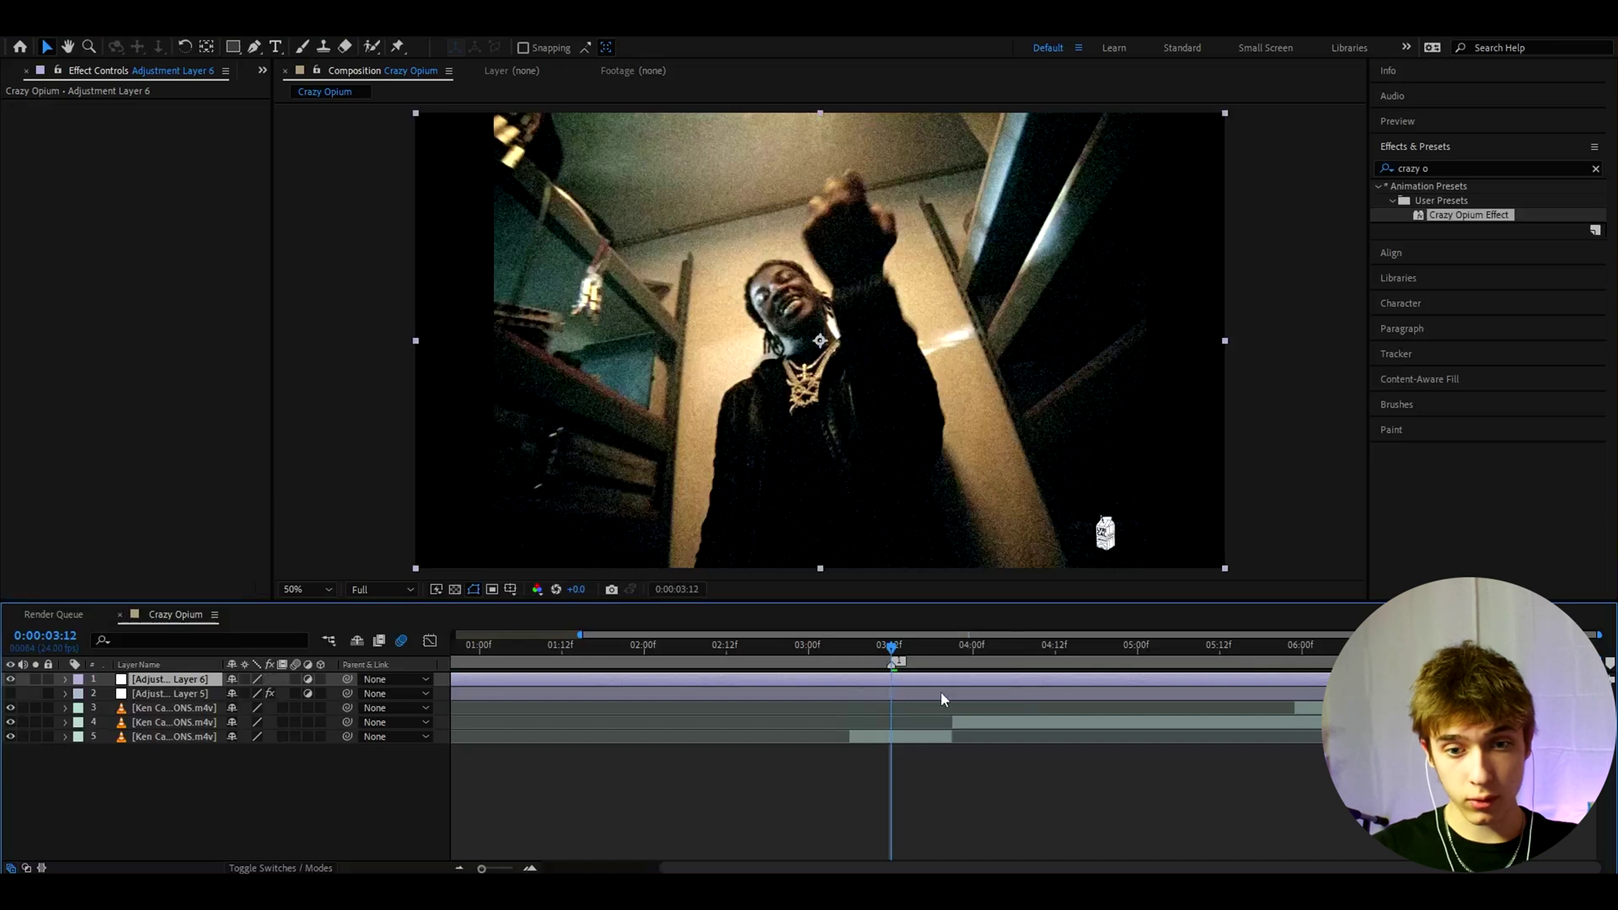
pyautogui.click(1466, 168)
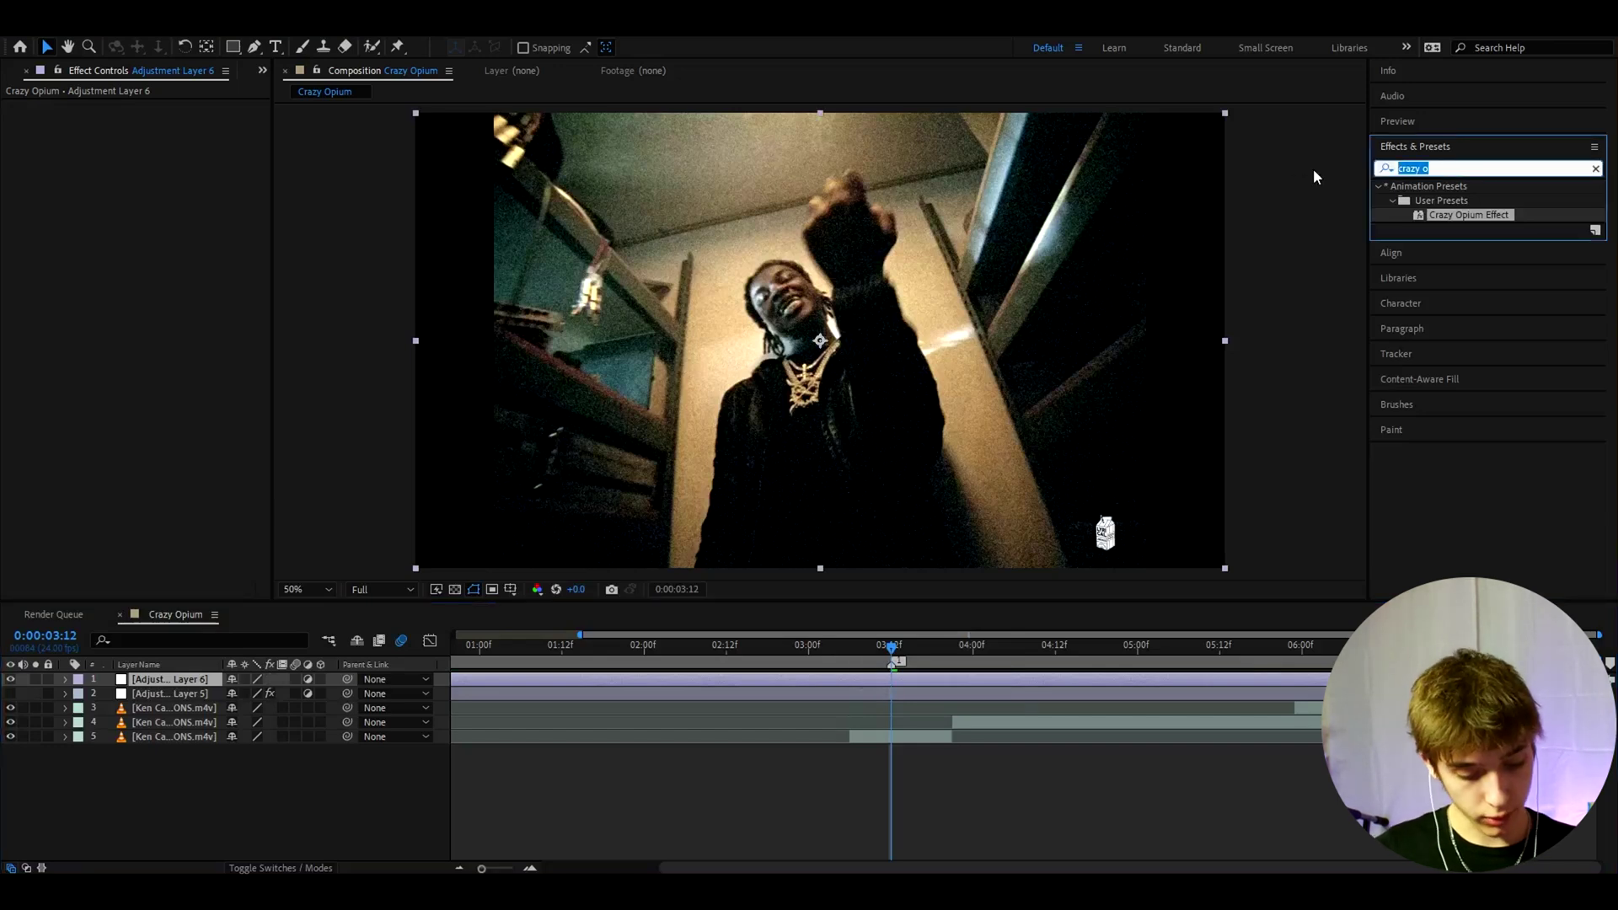
pyautogui.write('opium2')
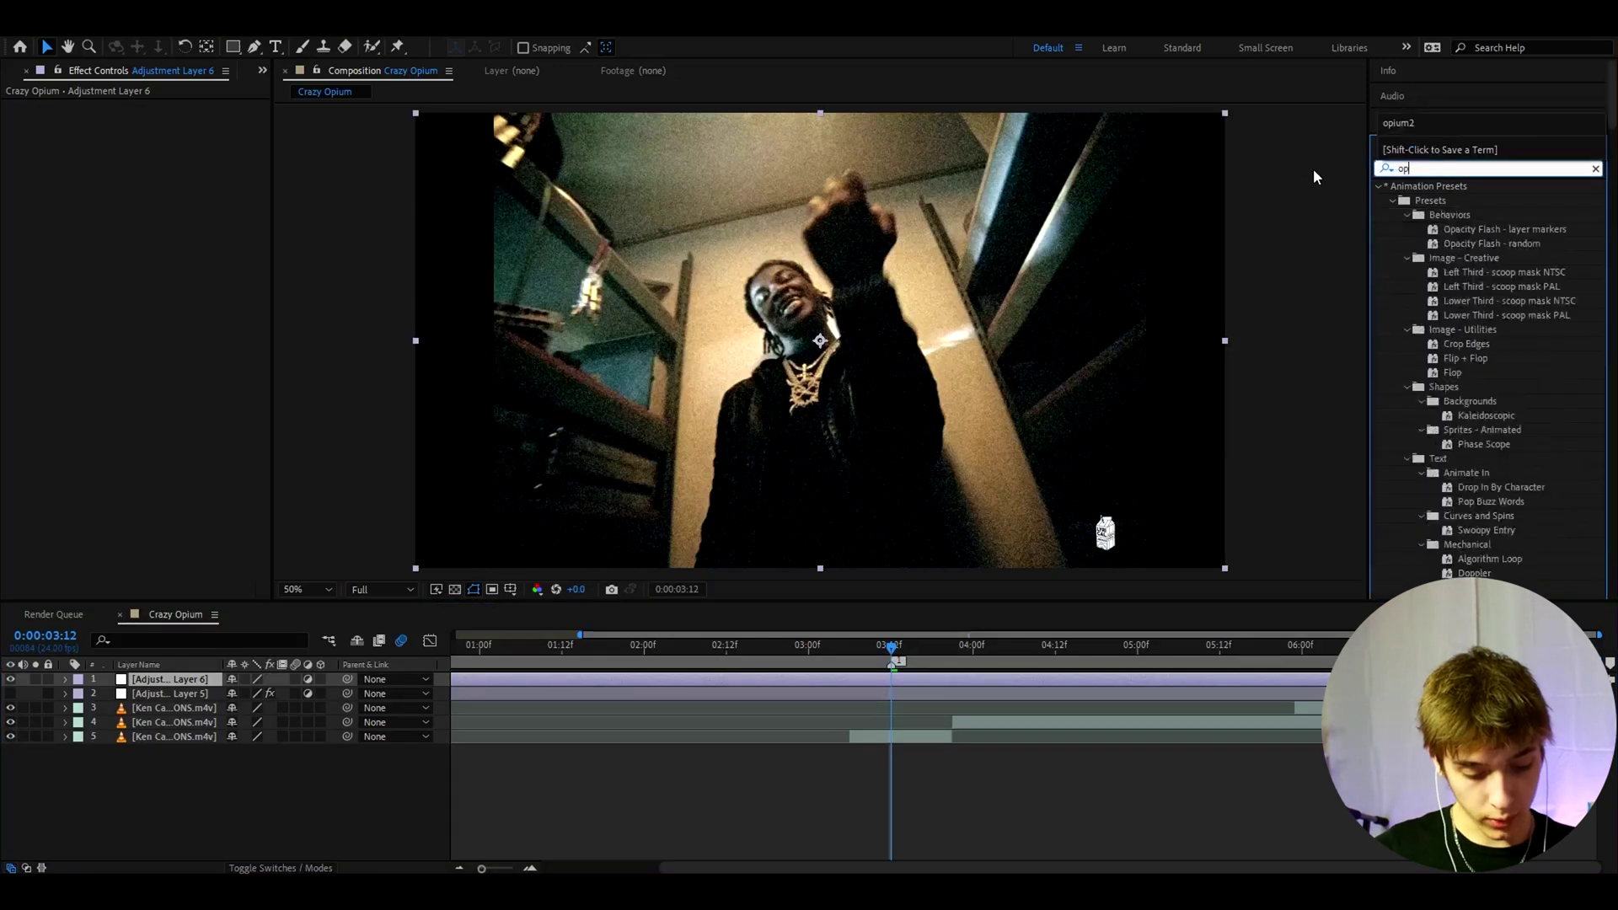
pyautogui.click(1458, 228)
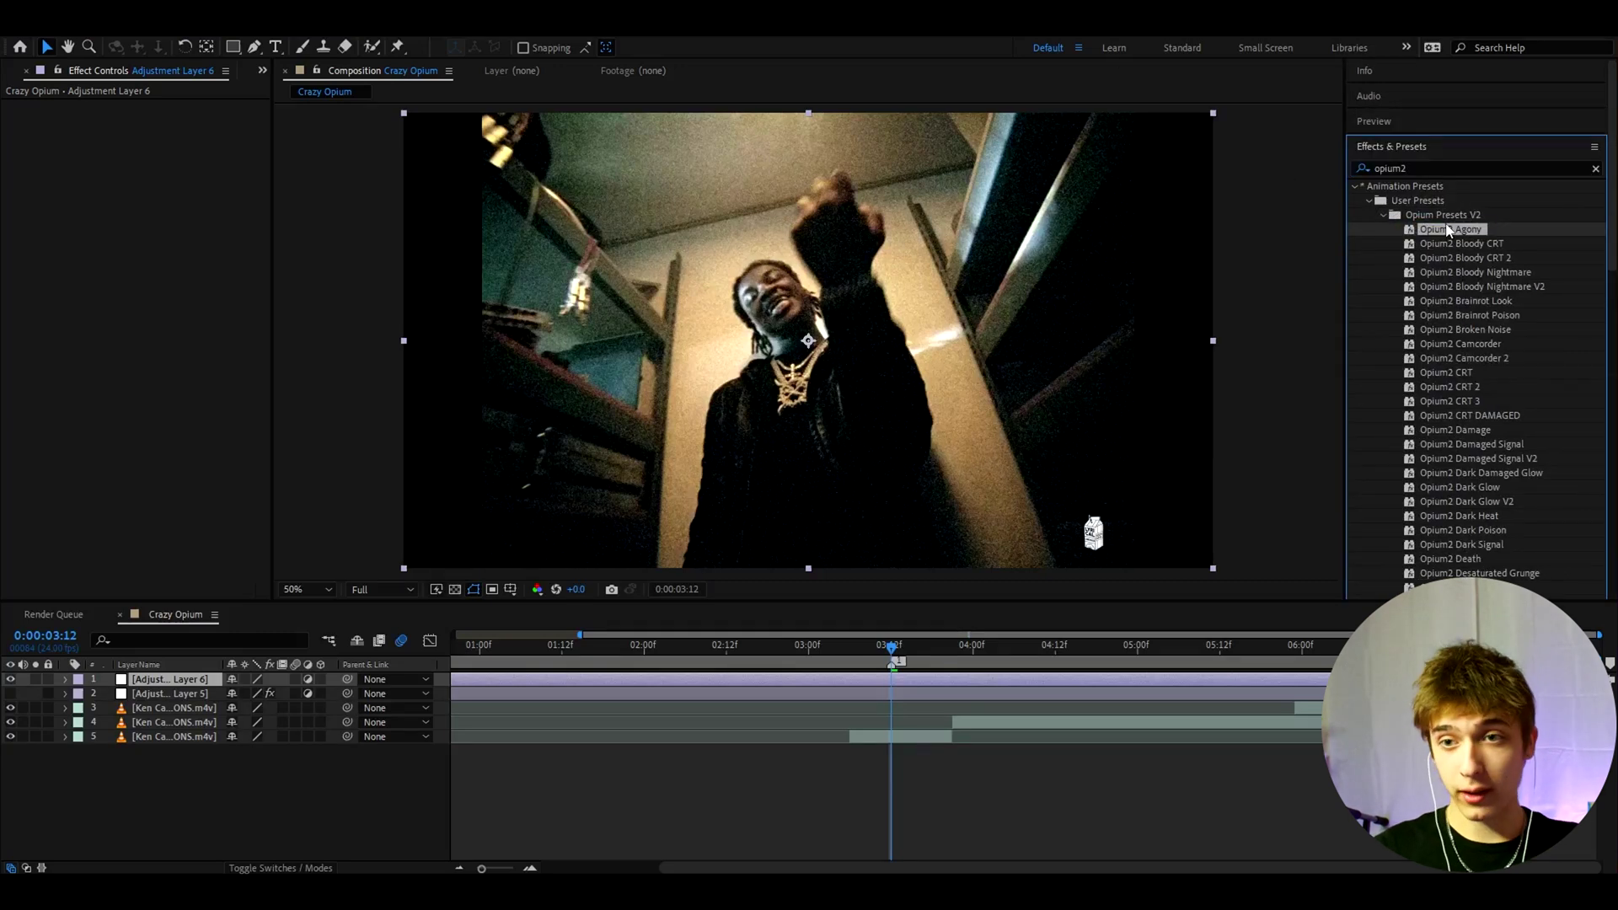
pyautogui.moveTo(1440, 232)
pyautogui.mouseDown()
pyautogui.moveTo(892, 679)
pyautogui.moveTo(918, 650)
pyautogui.mouseUp()
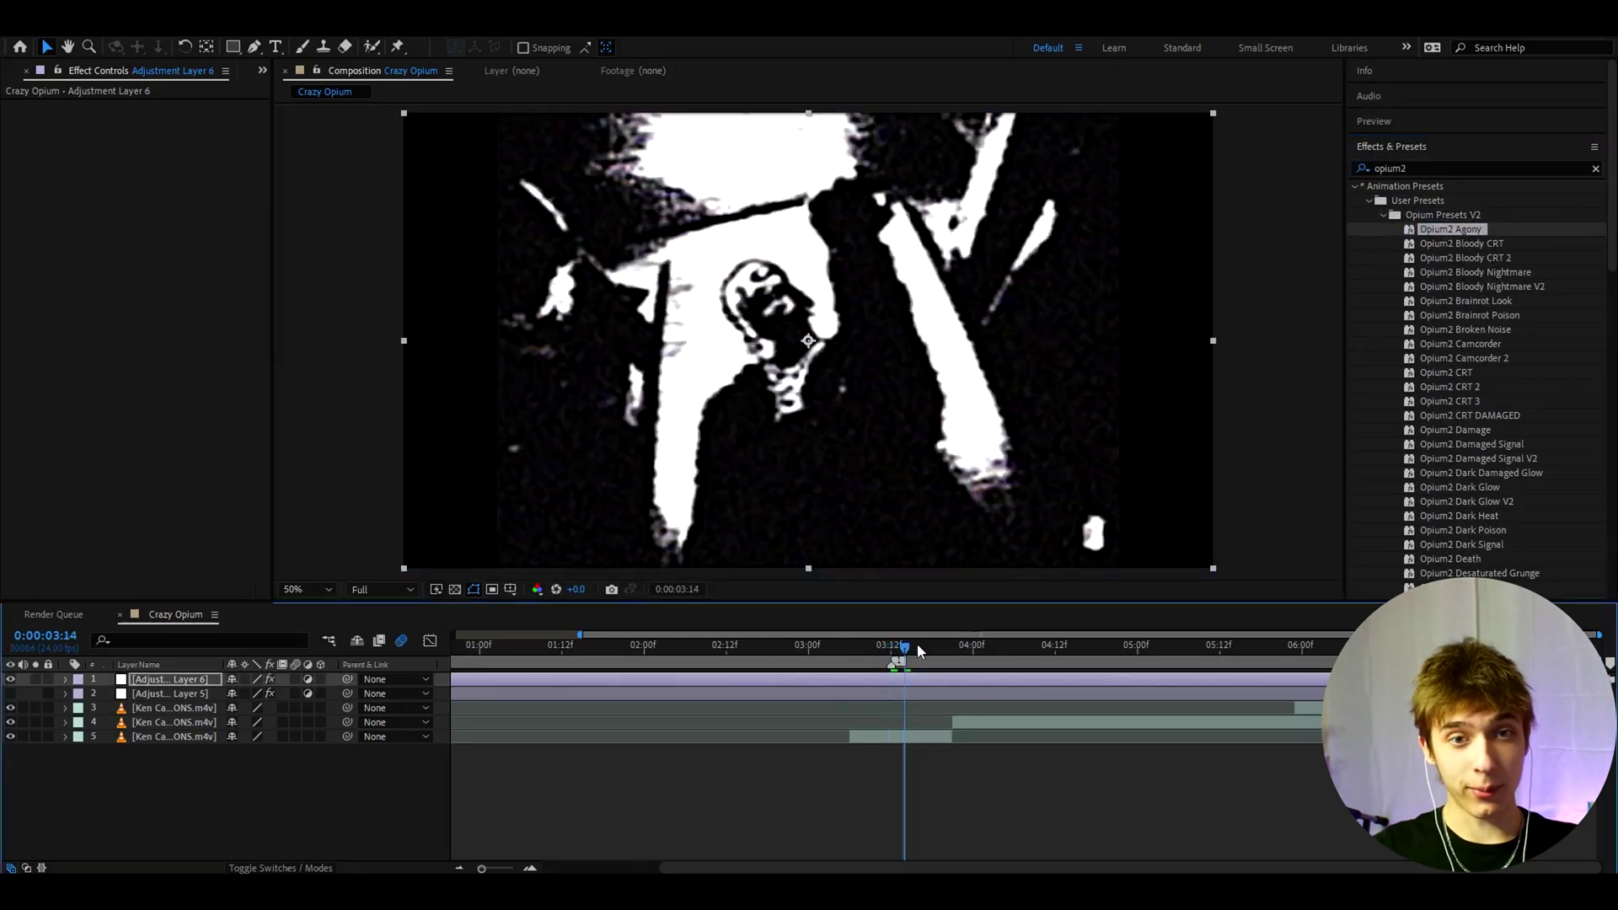
pyautogui.click(912, 652)
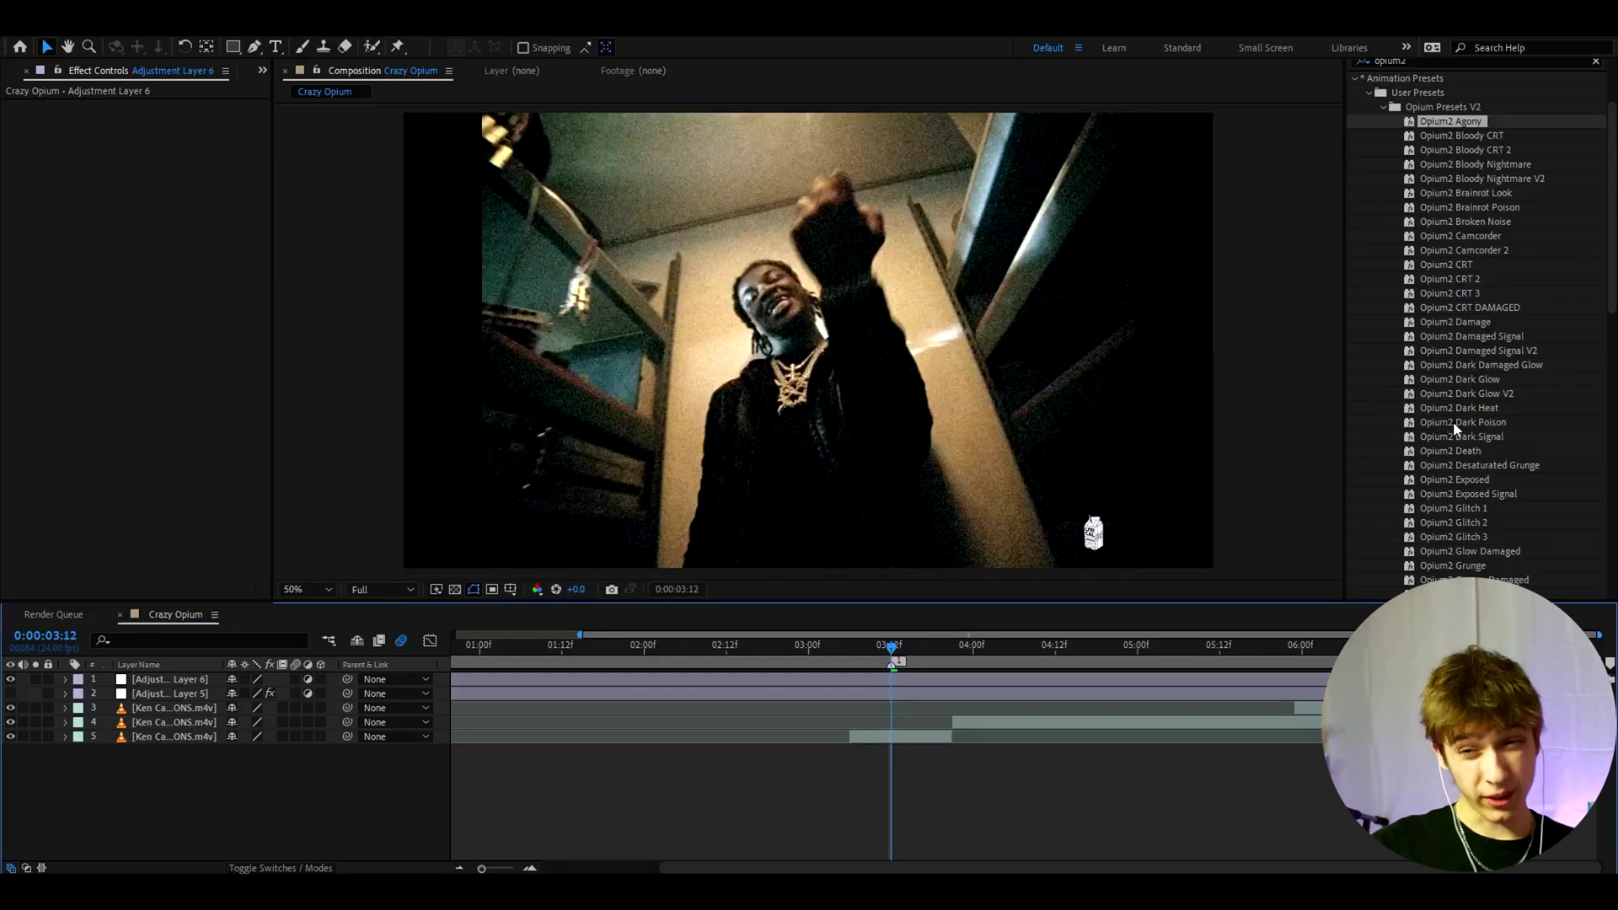
# Apply Opium2 Dark Poison to the adjustment layer and preview the glitch a few frames ahead.
pyautogui.click(1468, 423)
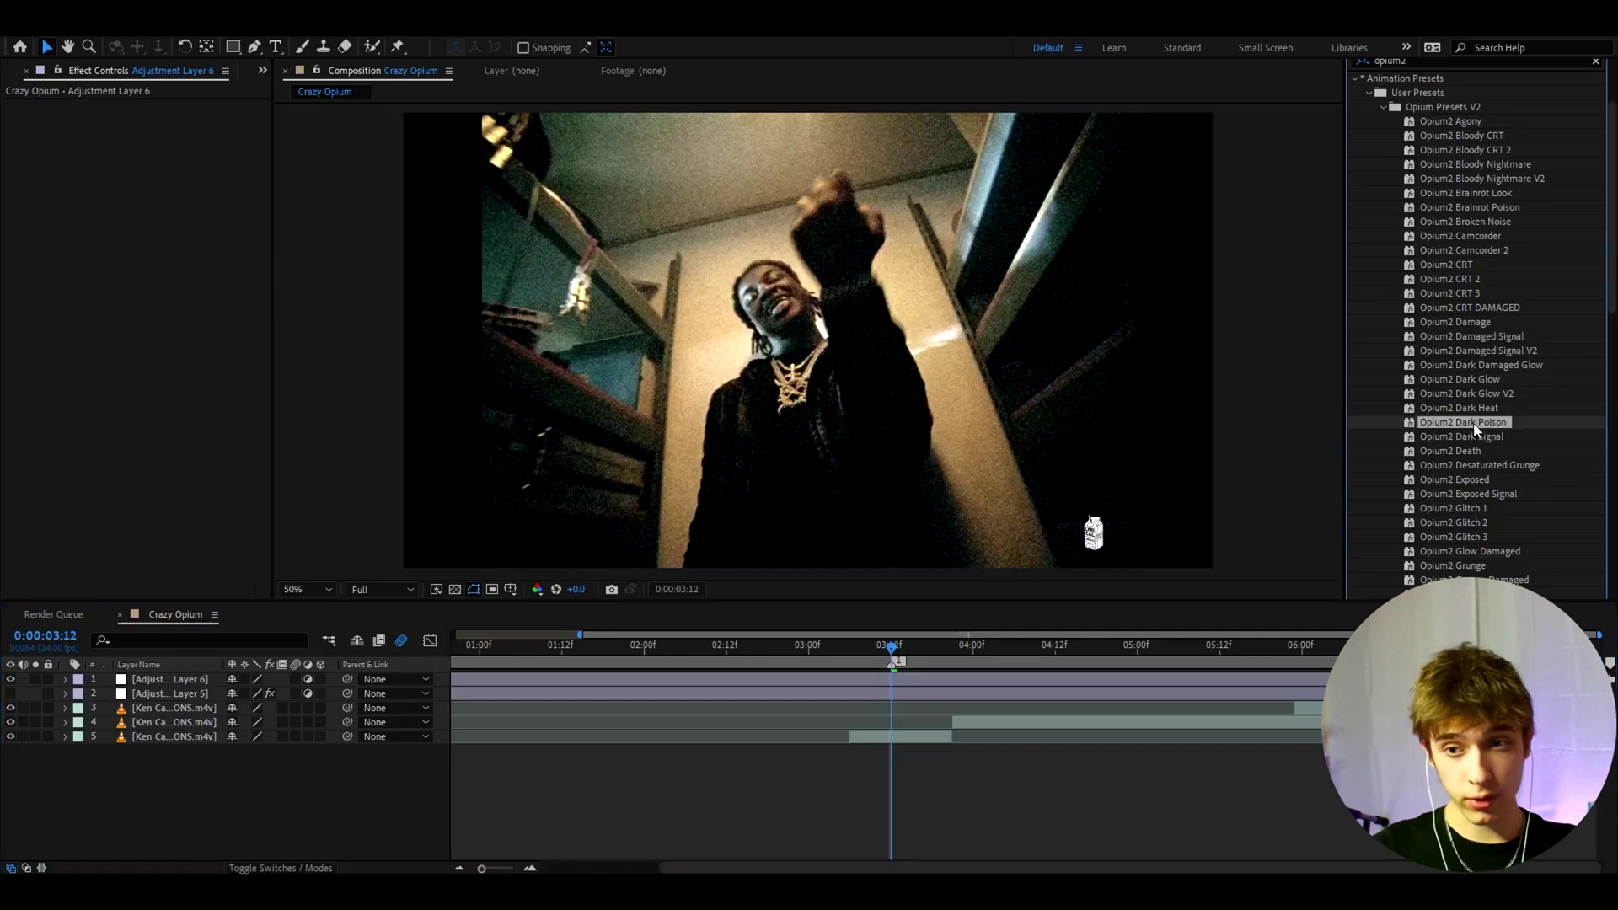
pyautogui.moveTo(1473, 429); pyautogui.dragTo(900, 320)
pyautogui.moveTo(900, 654); pyautogui.dragTo(944, 654)
# Replace Dark Poison with the Opium2 OverExposed preset and preview it.
pyautogui.hotkey('ctrl', 'z')
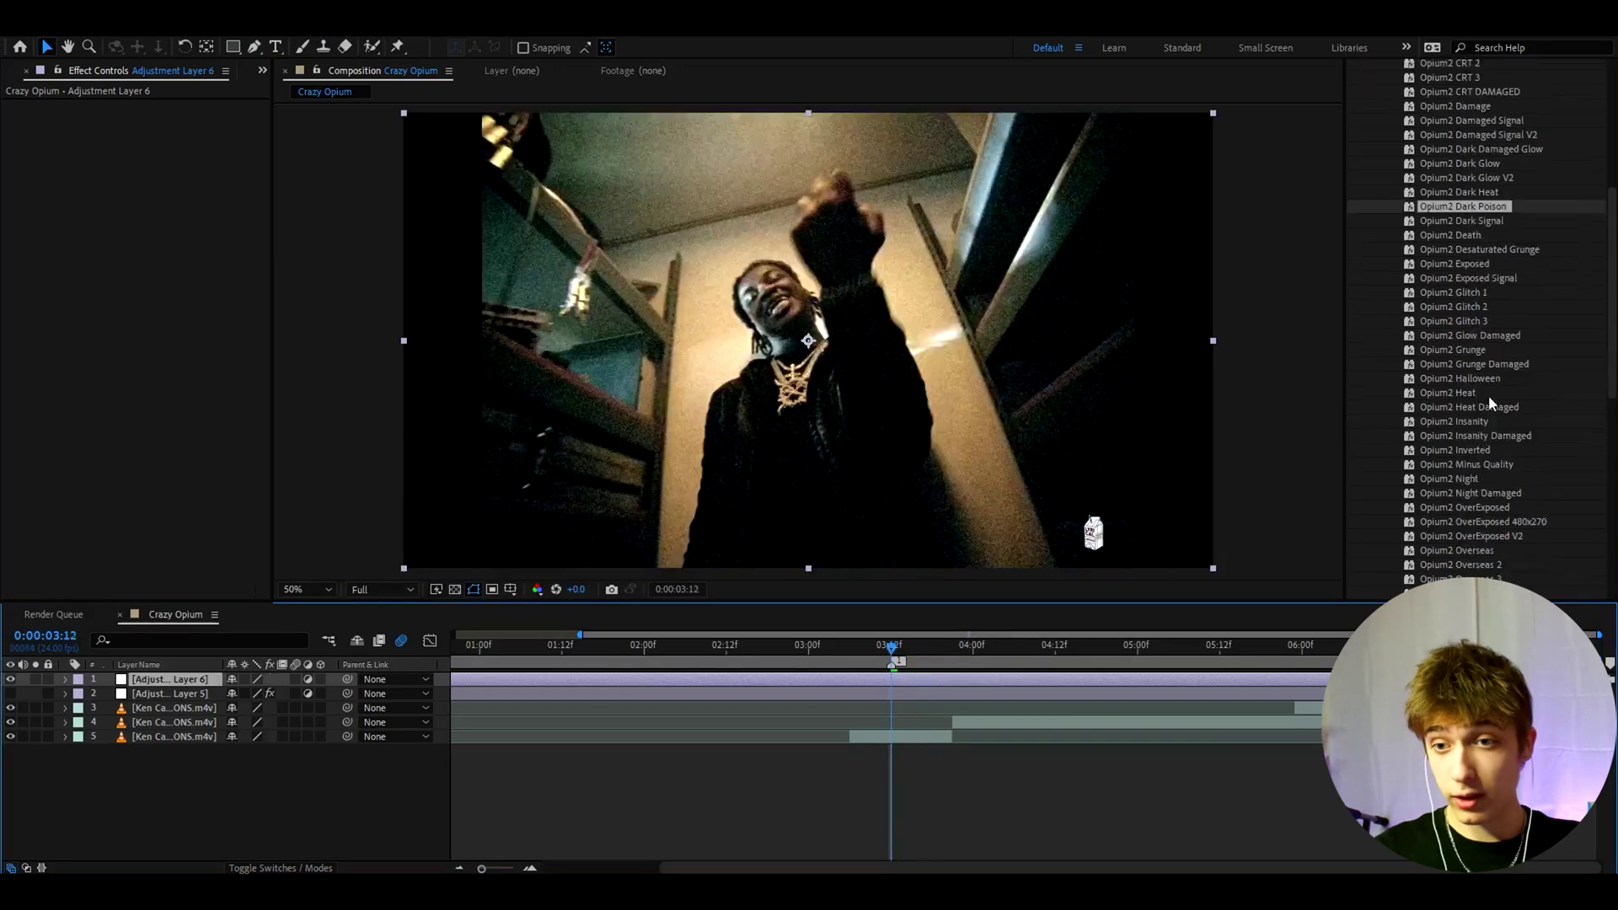
pyautogui.scroll(-5, 1487, 396)
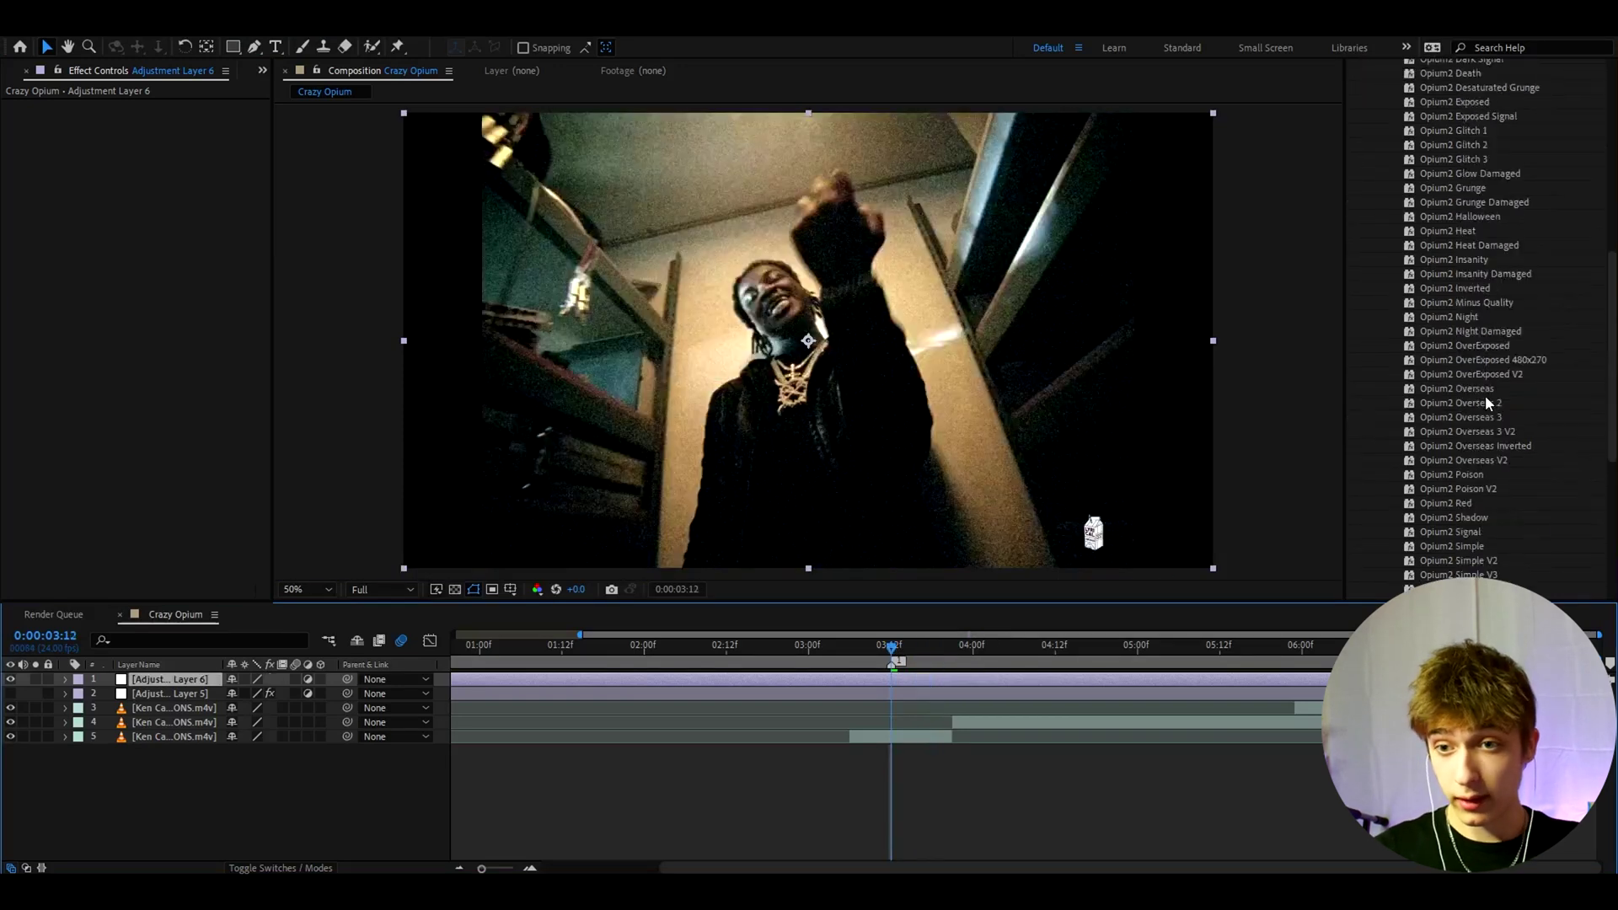
pyautogui.click(1457, 343)
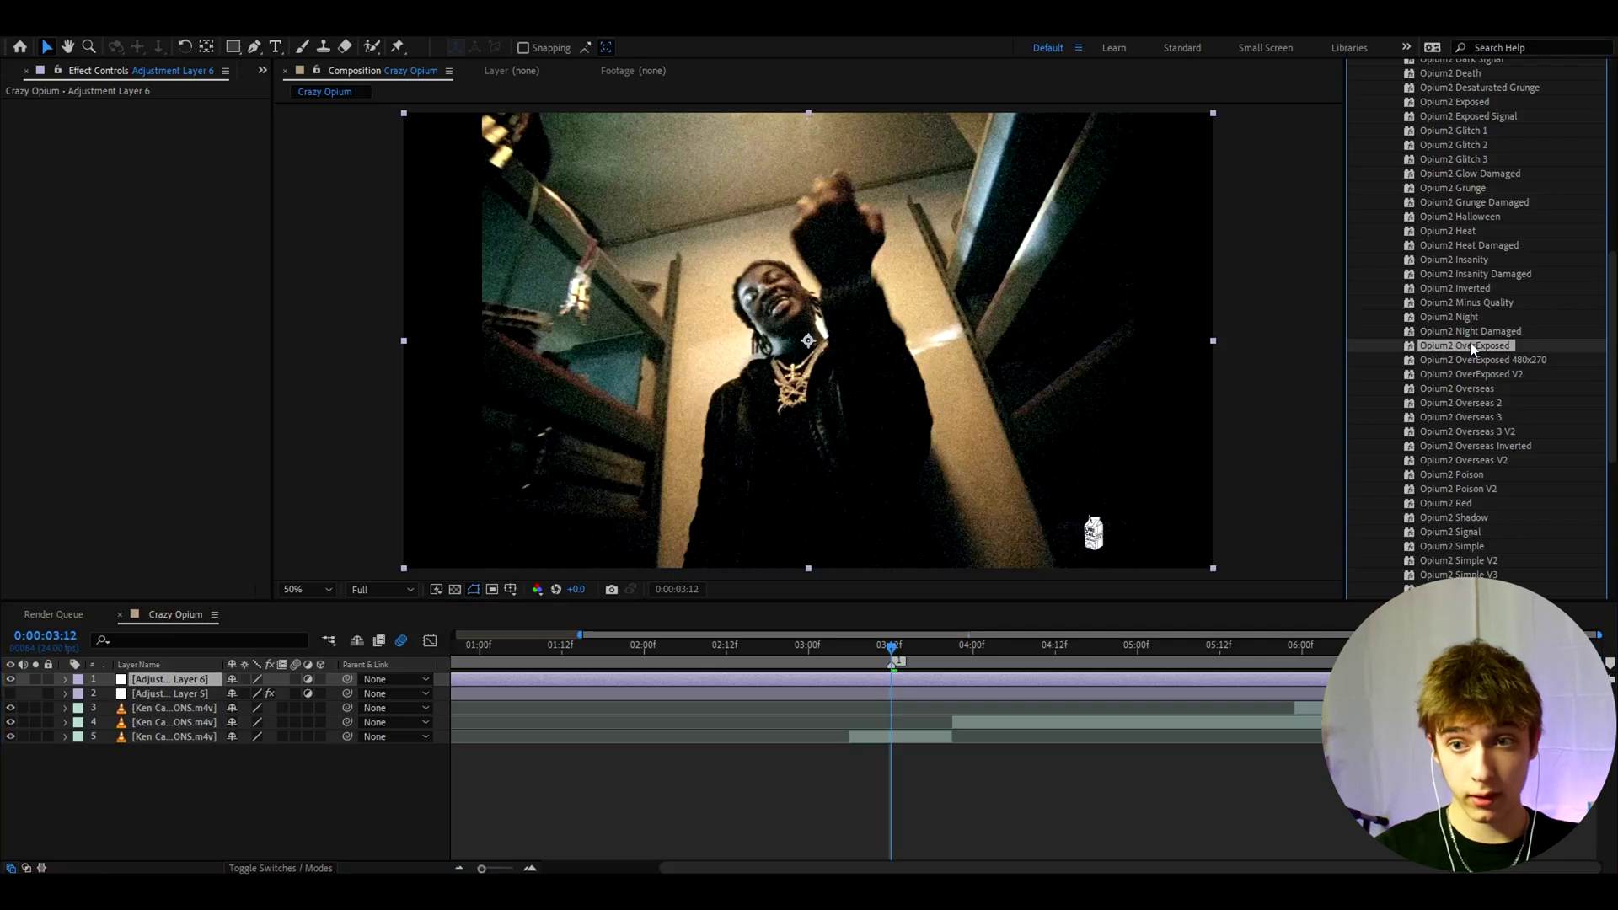
pyautogui.moveTo(1469, 350); pyautogui.dragTo(874, 588)
pyautogui.press('space')
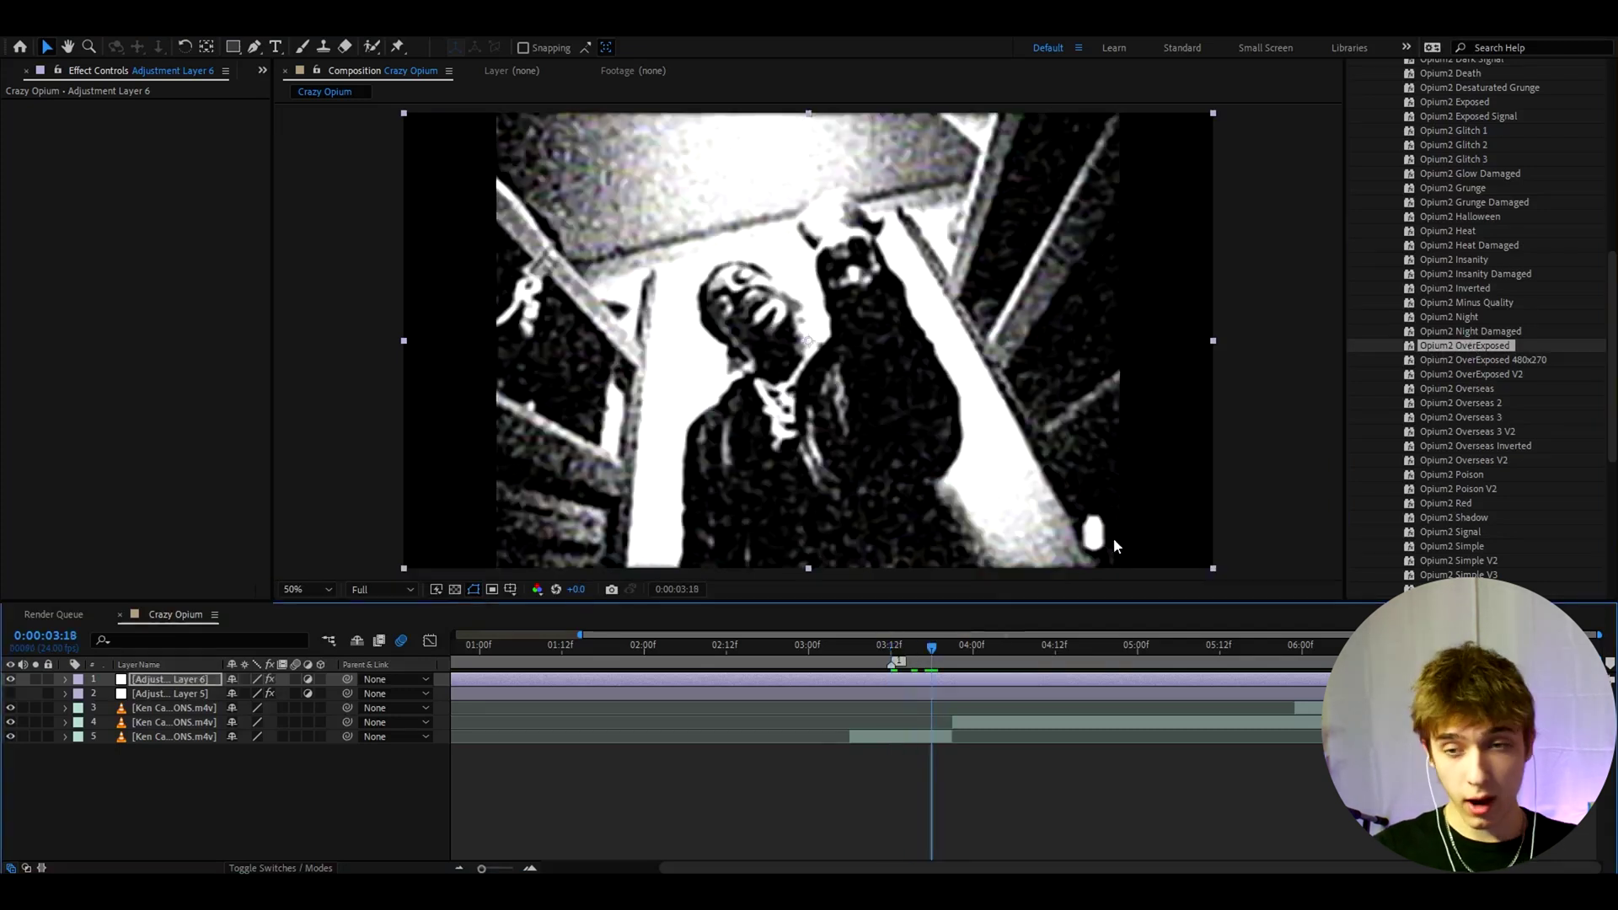
pyautogui.scroll(-2, 1458, 382)
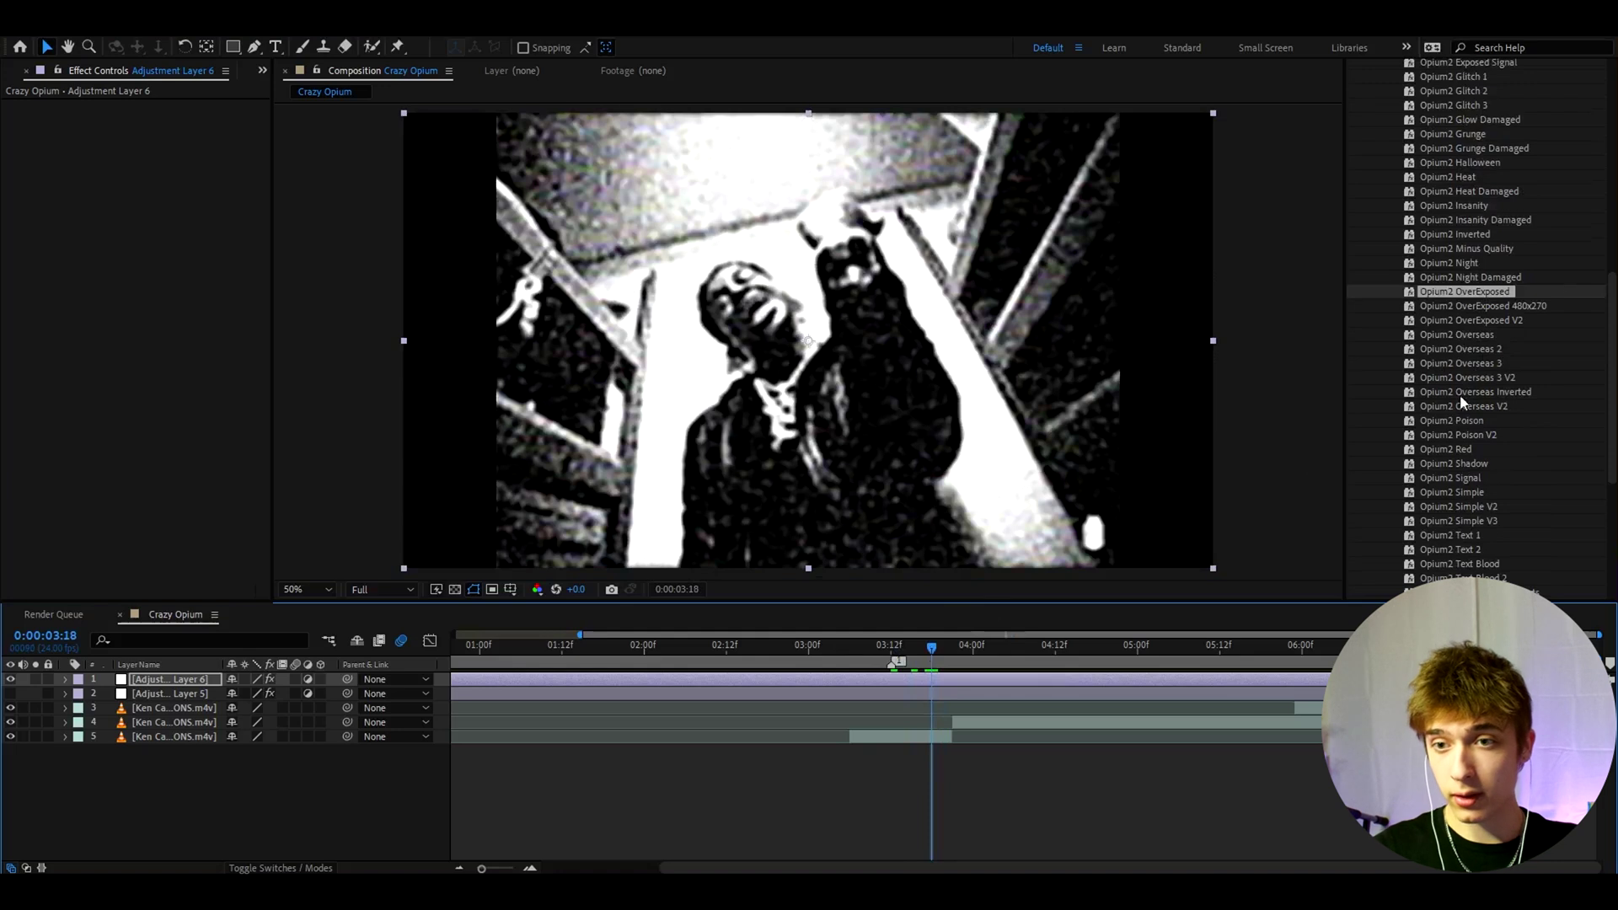
pyautogui.scroll(-2, 1455, 397)
# Browse the Opium2 Poison and Broken Noise presets and drag another preset into the timeline.
pyautogui.click(1460, 365)
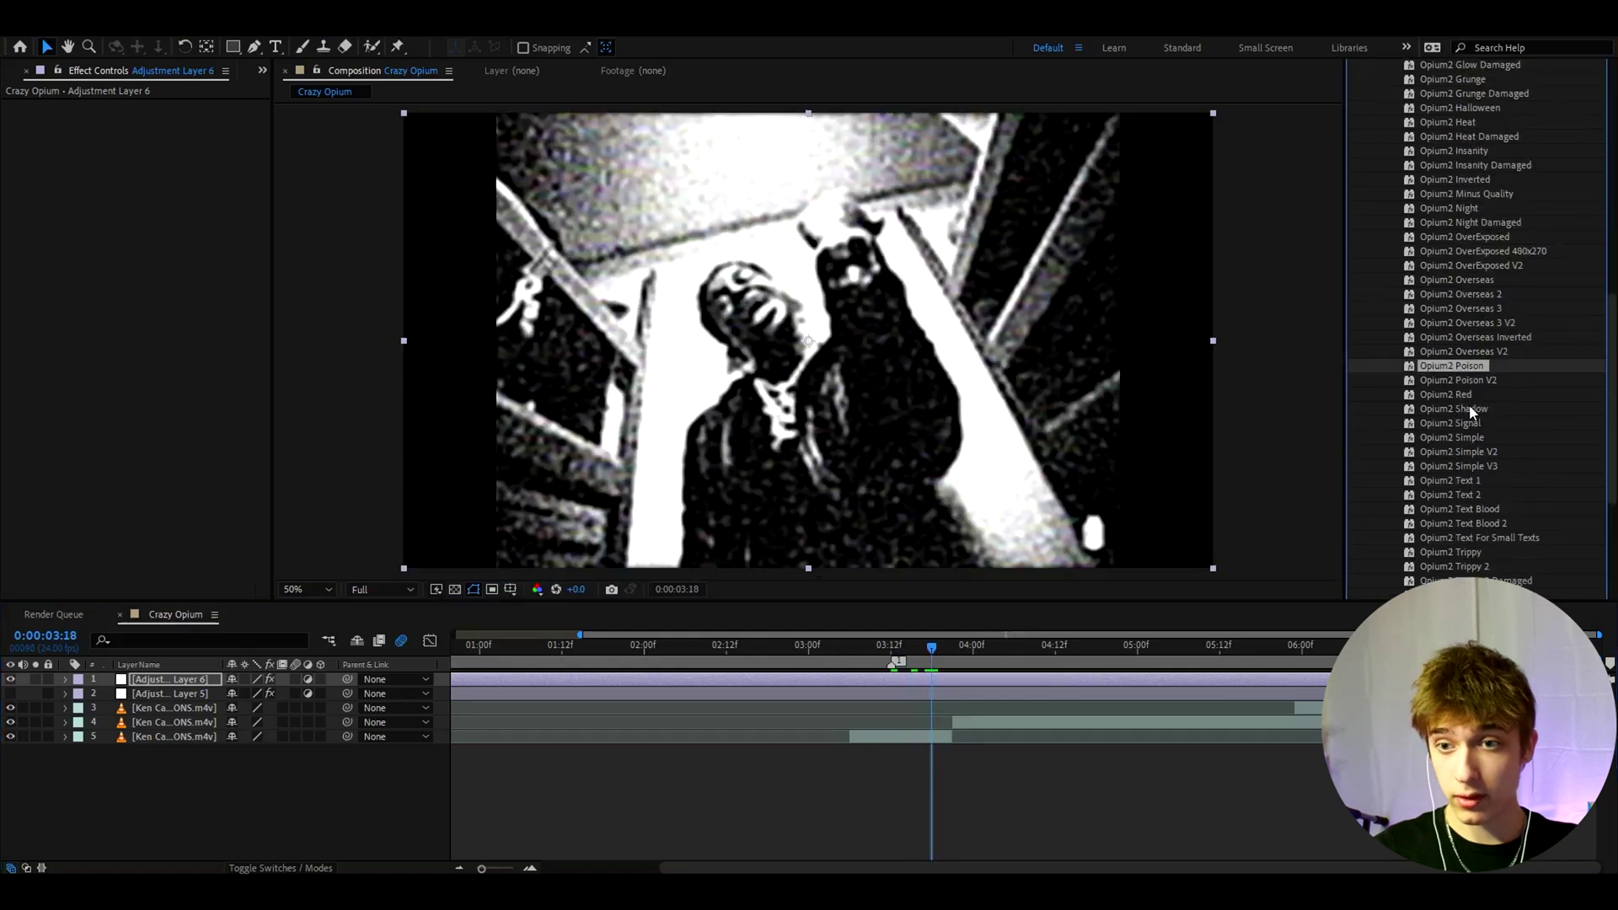
pyautogui.scroll(5, 1460, 389)
pyautogui.scroll(5, 1461, 401)
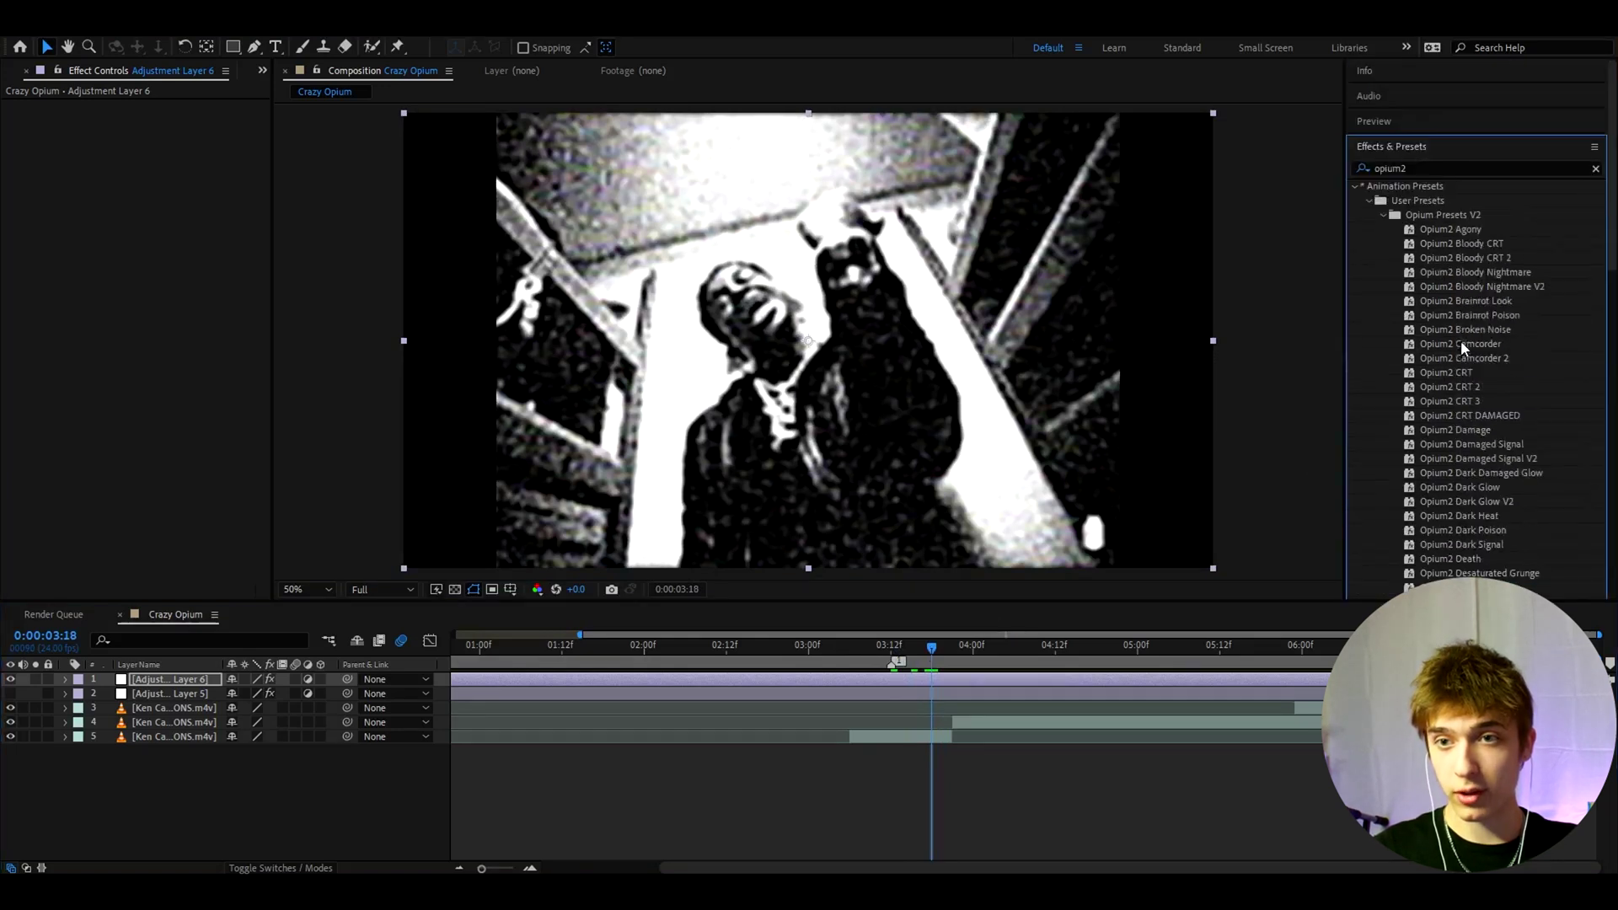
pyautogui.click(1478, 329)
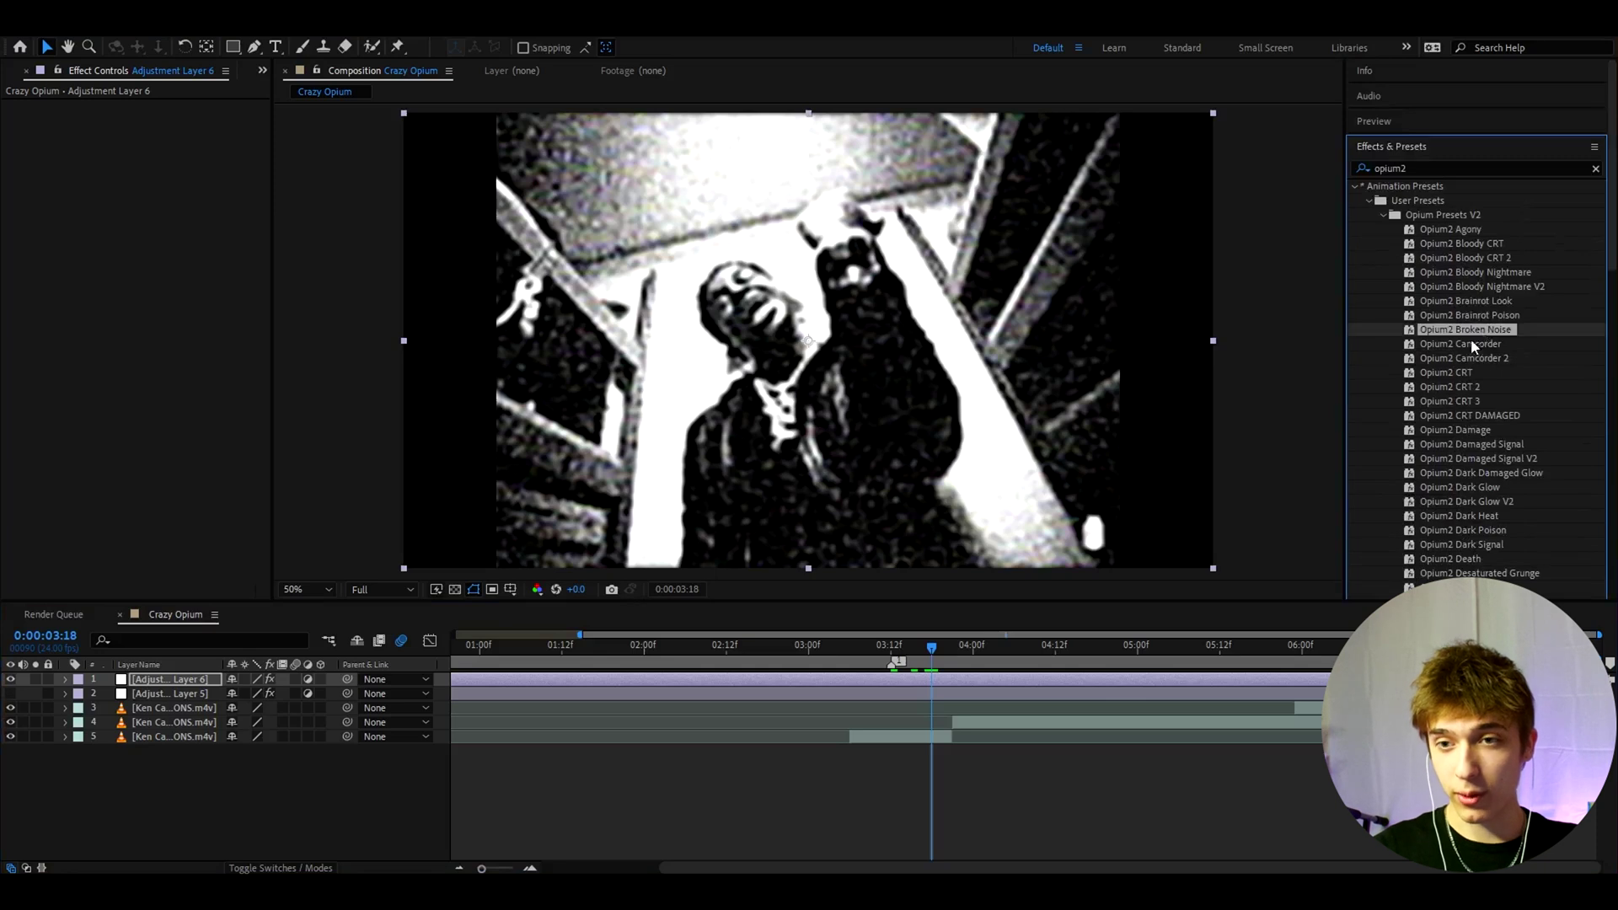
pyautogui.scroll(-3, 1470, 340)
pyautogui.scroll(1, 1464, 340)
pyautogui.scroll(-6, 1478, 379)
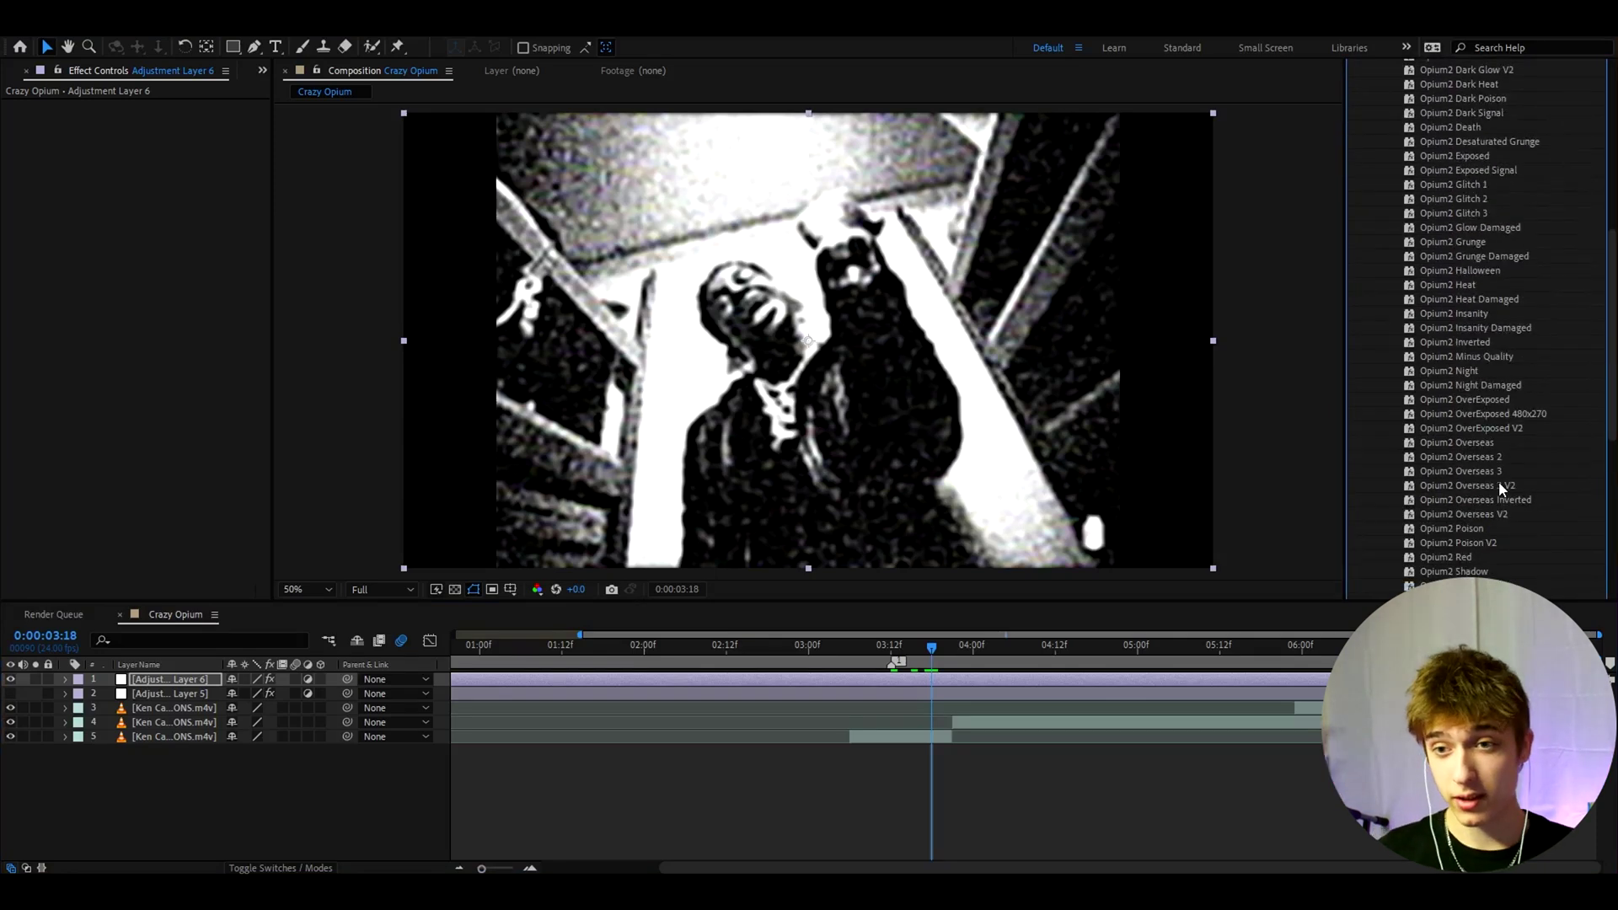
pyautogui.moveTo(1499, 482); pyautogui.dragTo(921, 681)
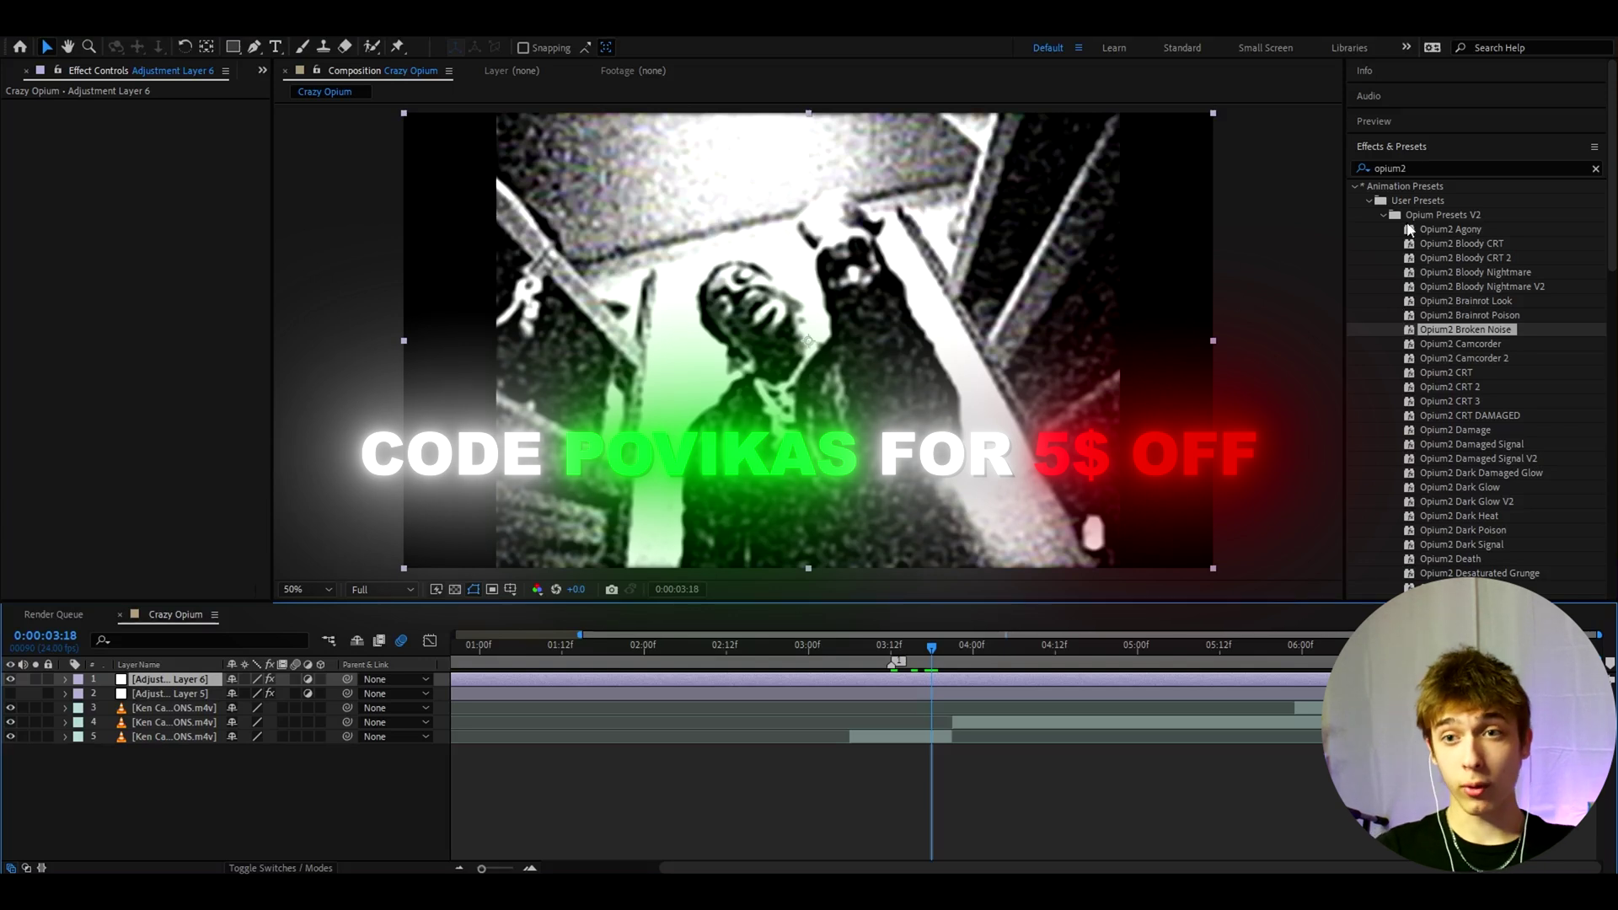
pyautogui.click(1375, 165)
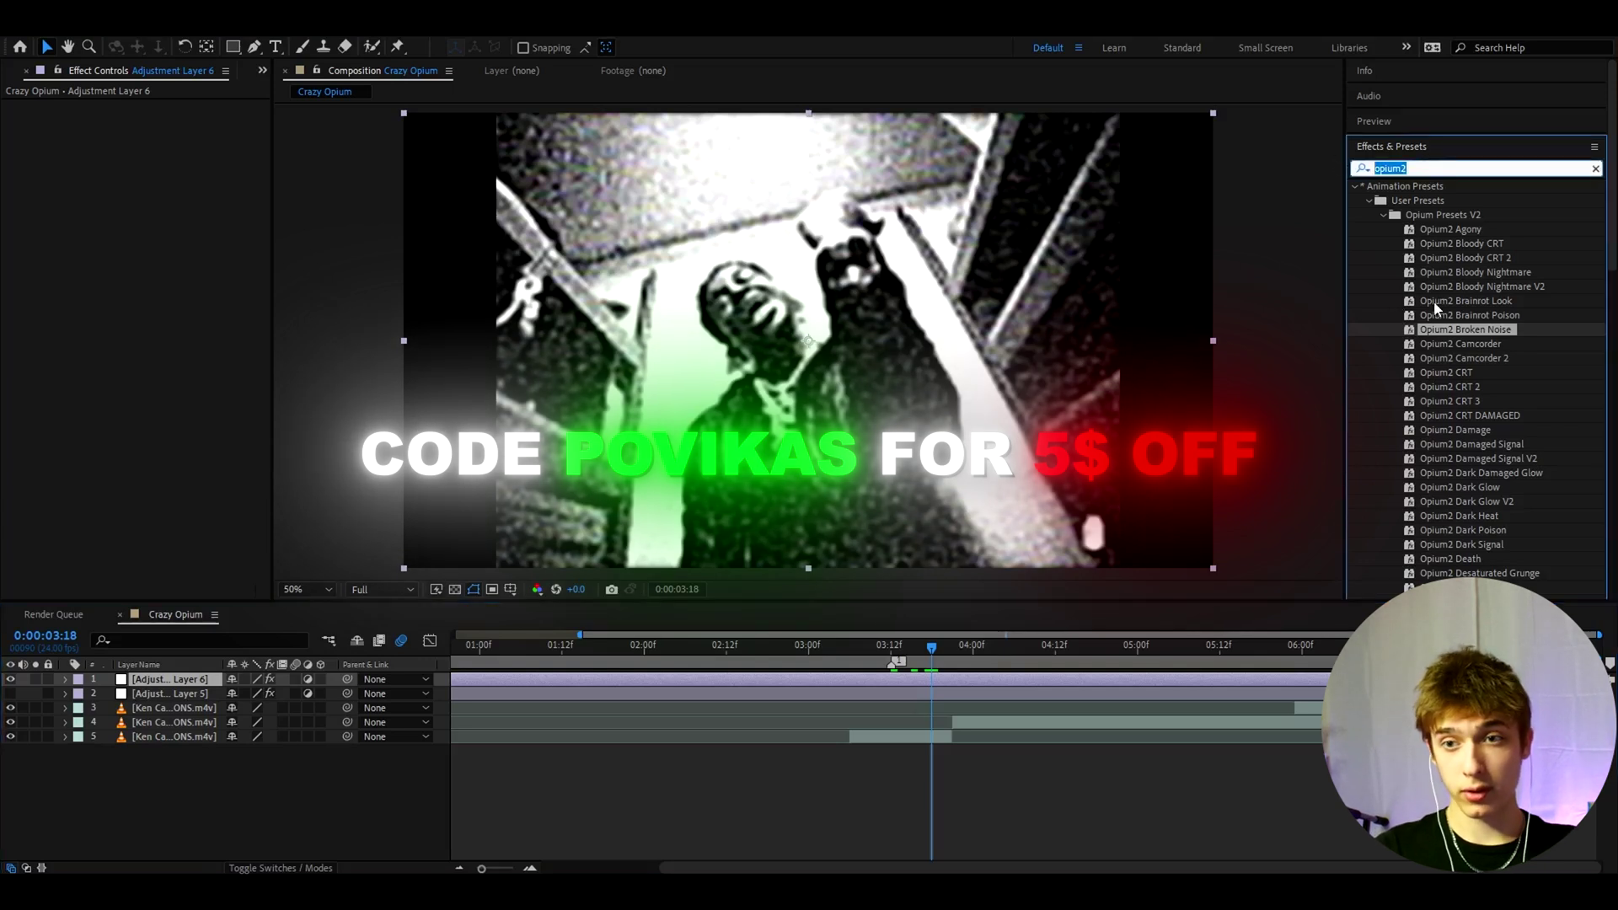
pyautogui.click(1452, 343)
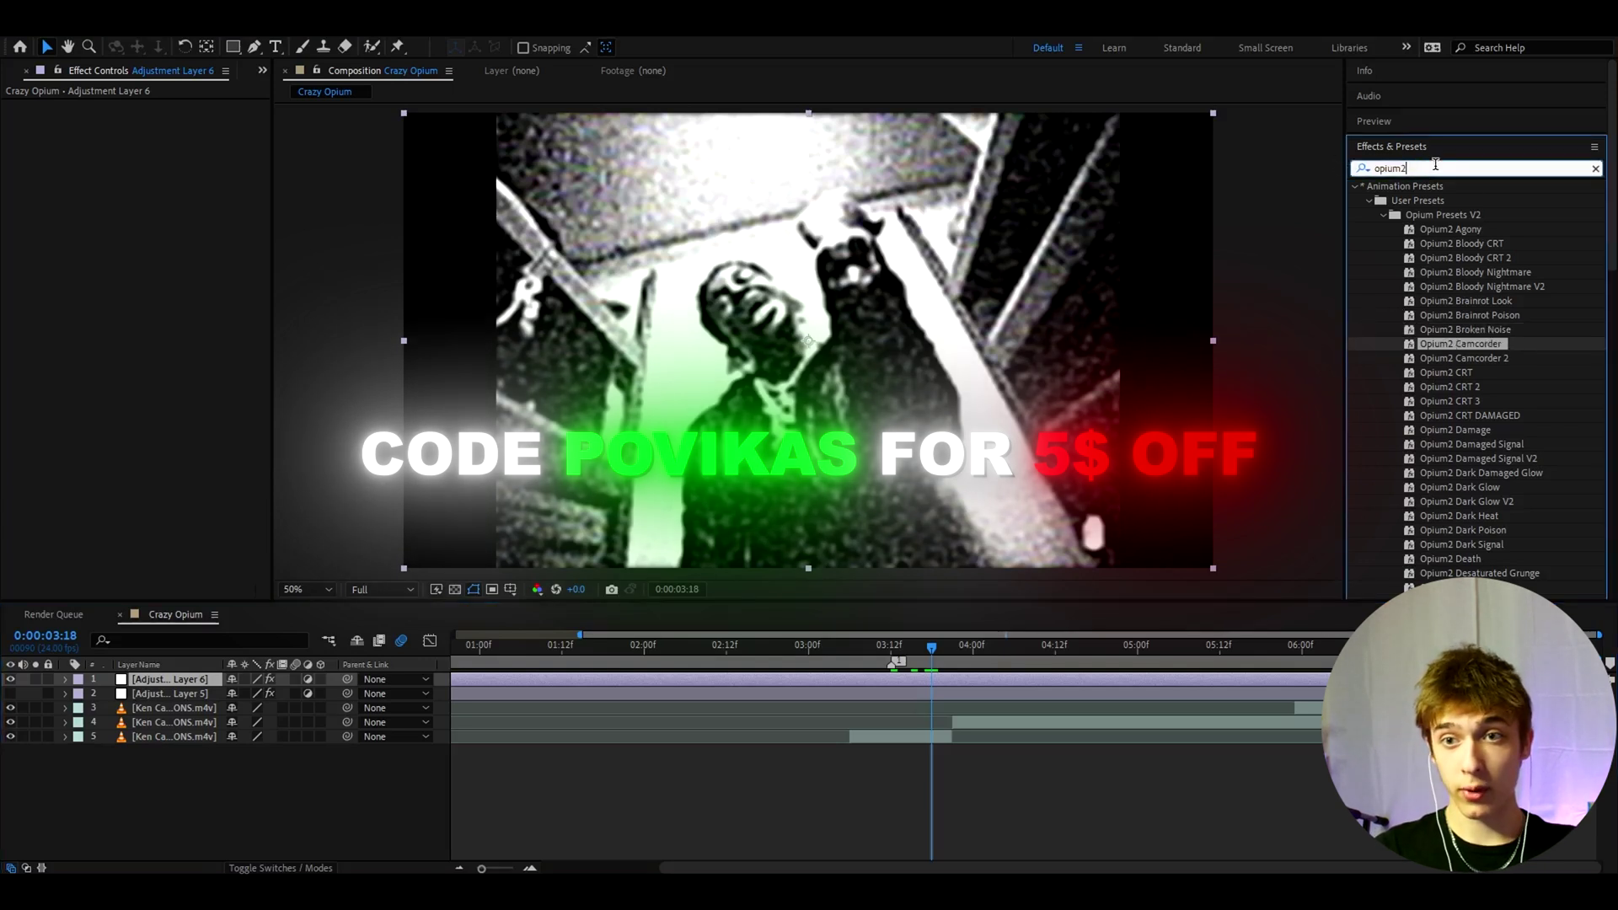
pyautogui.click(936, 736)
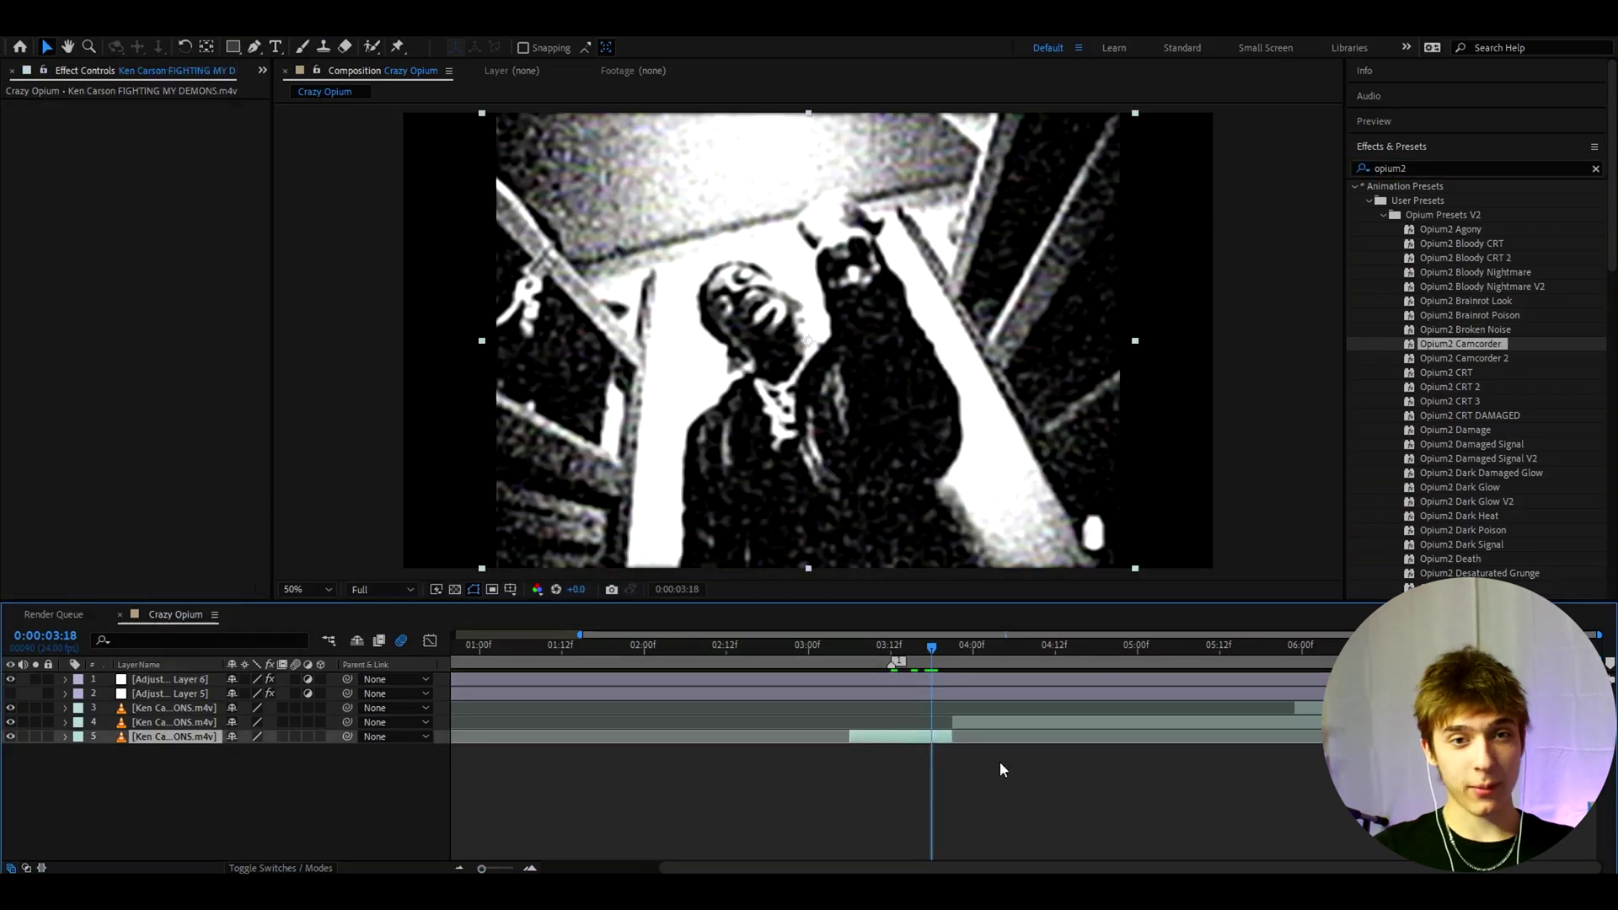